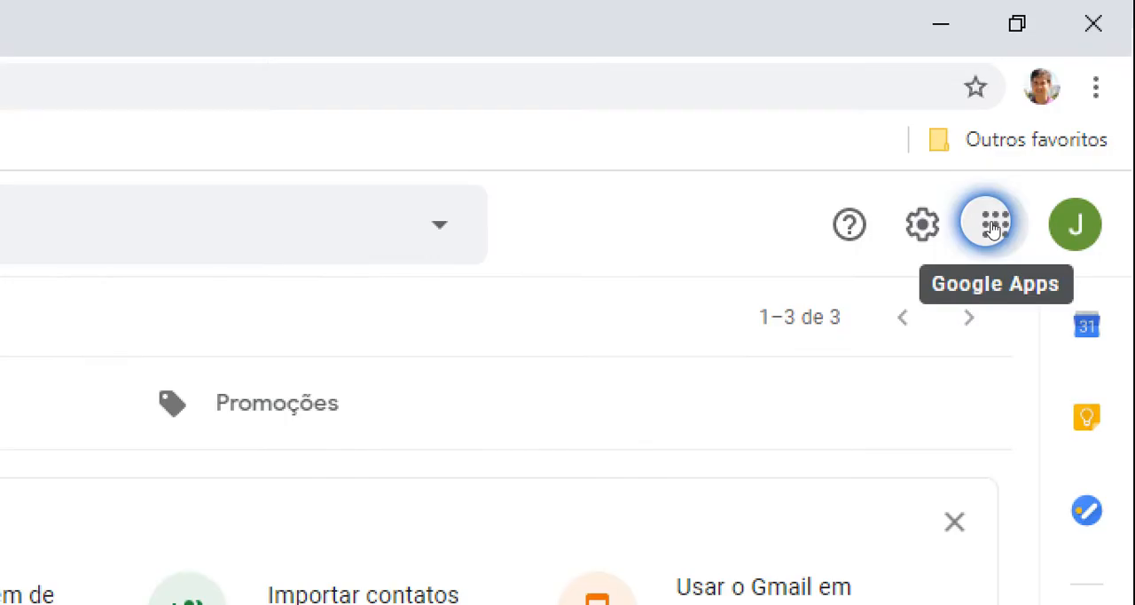
Open Google Sheets (Planilhas) from the Google apps launcher
left_click(994, 229)
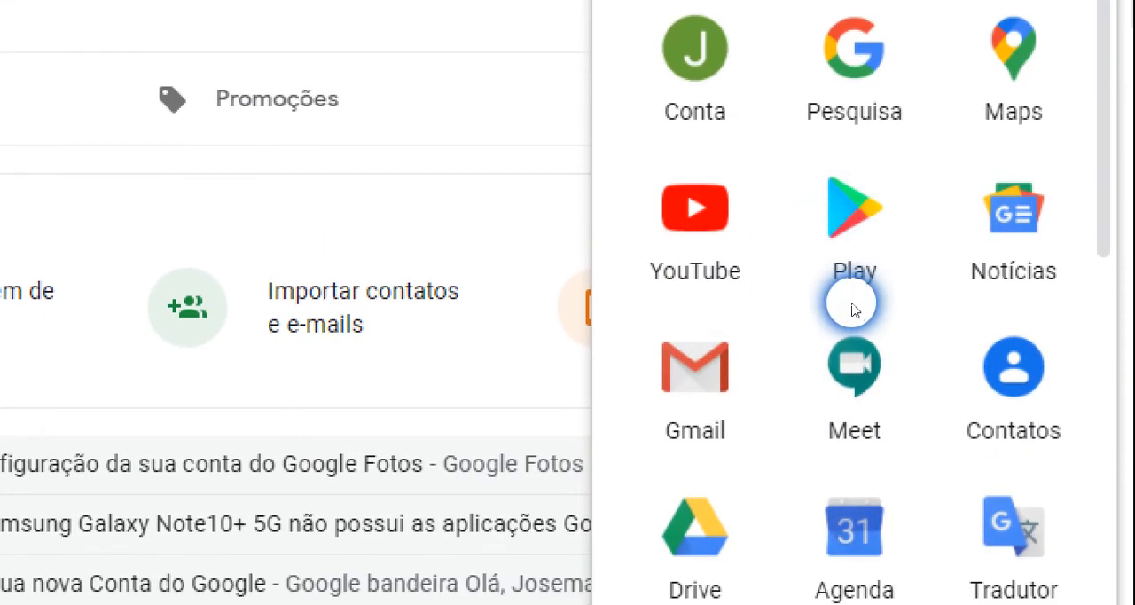
scroll(853, 308, "down", 4)
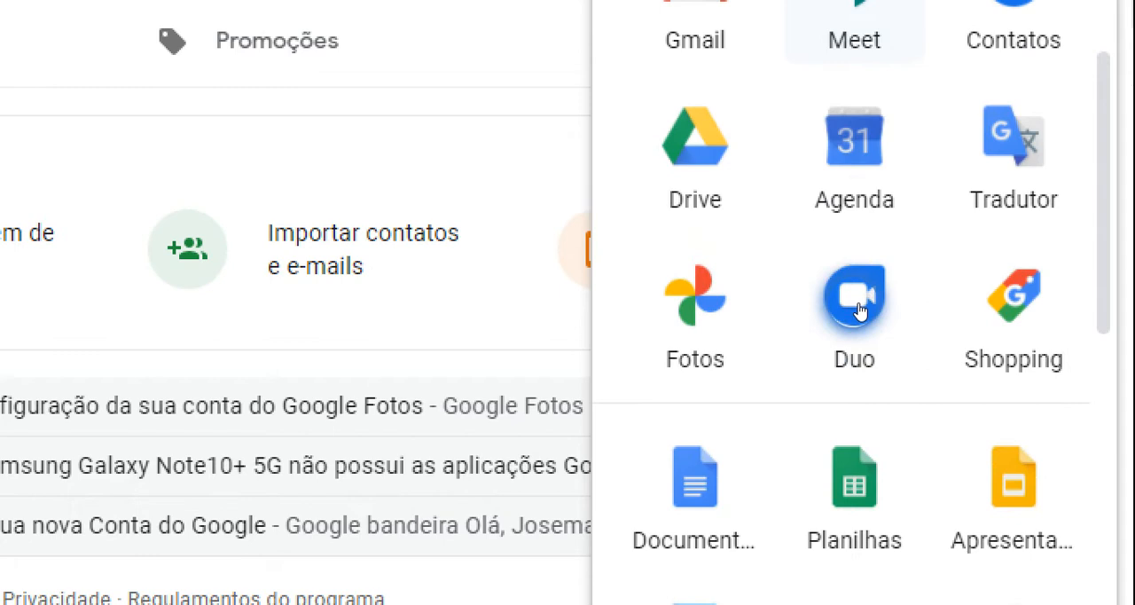
scroll(858, 309, "down", 5)
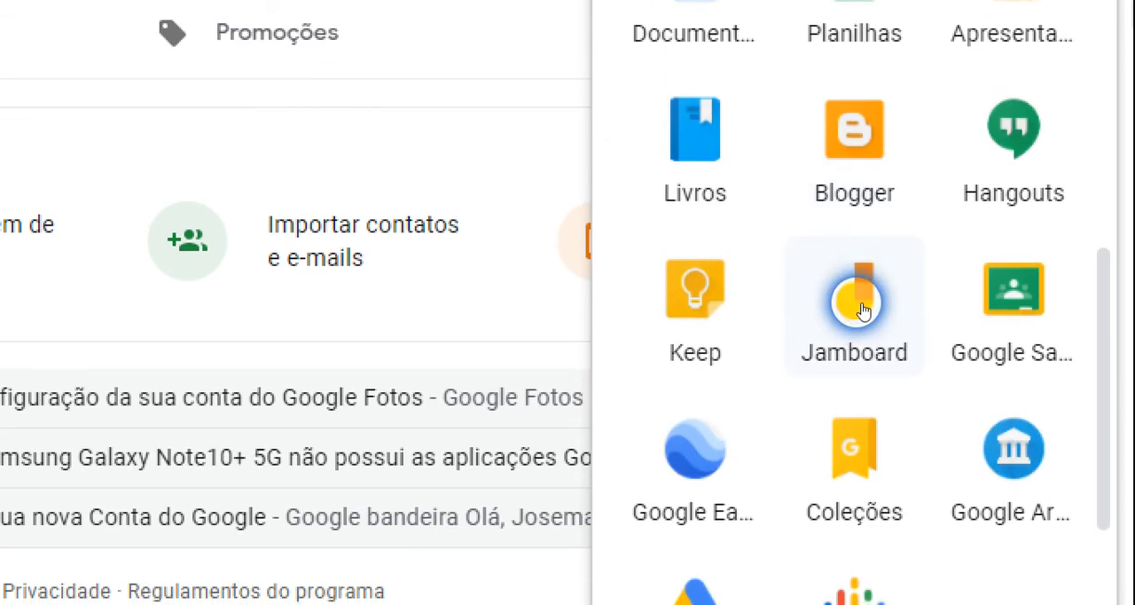
scroll(858, 306, "up", 4)
scroll(860, 310, "up", 5)
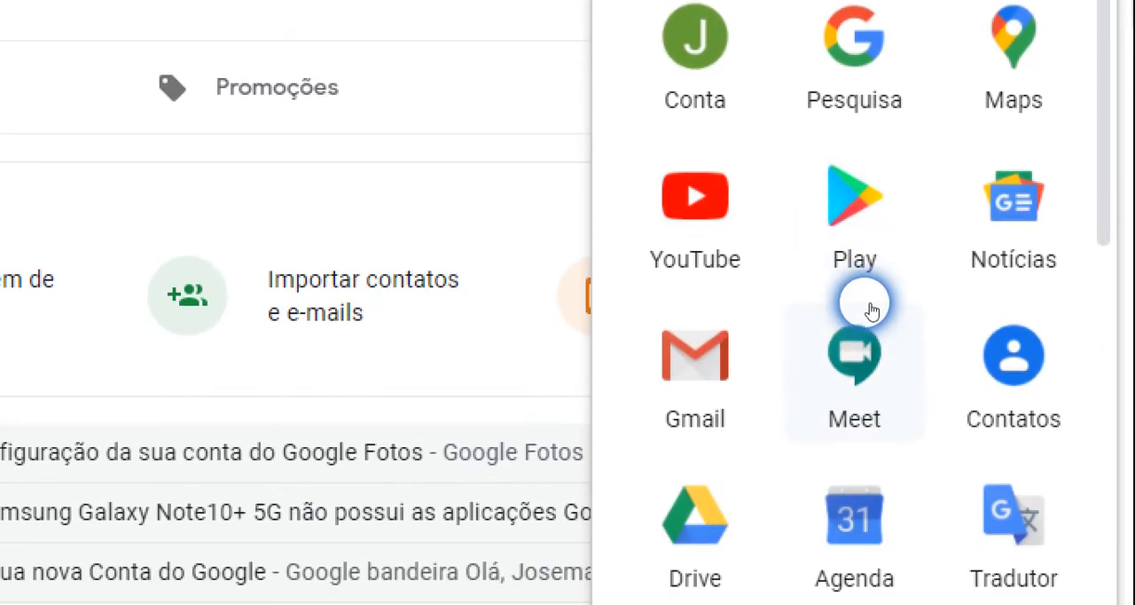
scroll(869, 309, "down", 5)
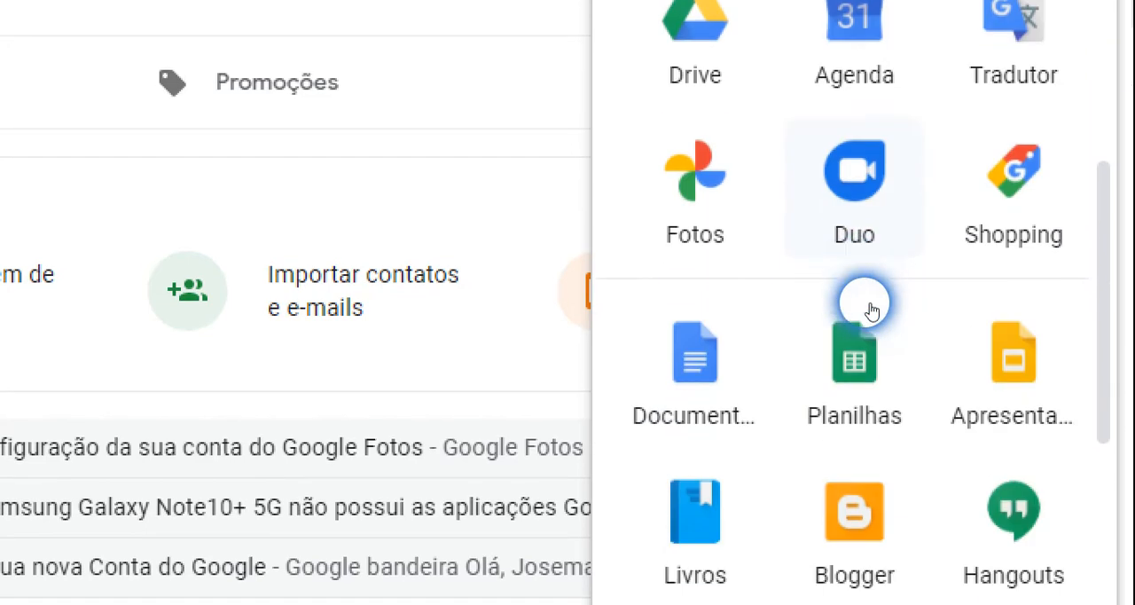
scroll(869, 308, "down", 2)
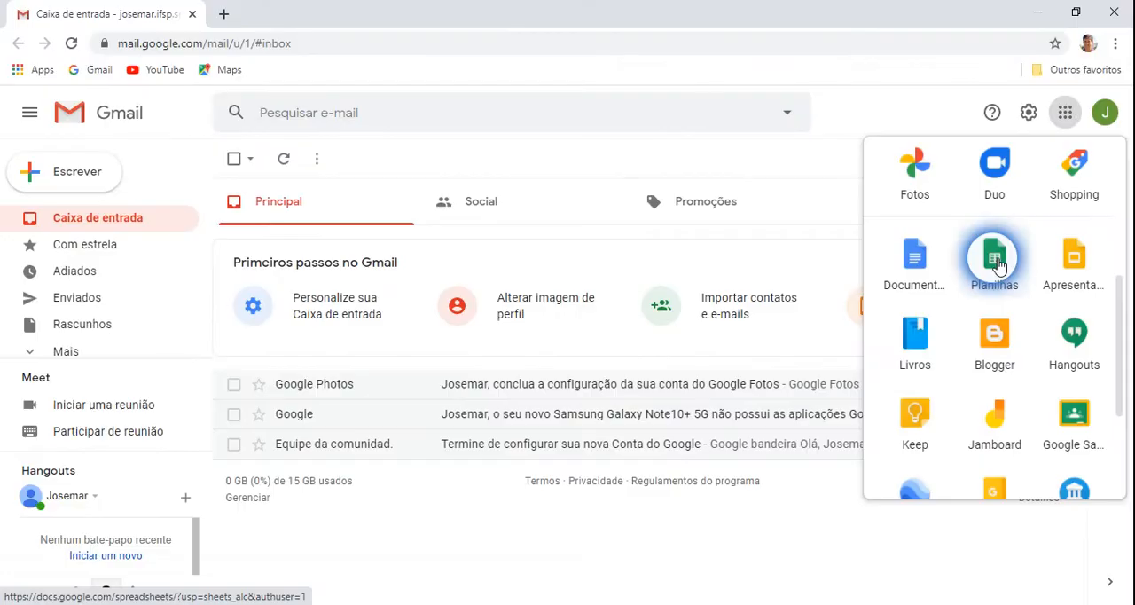
left_click(998, 260)
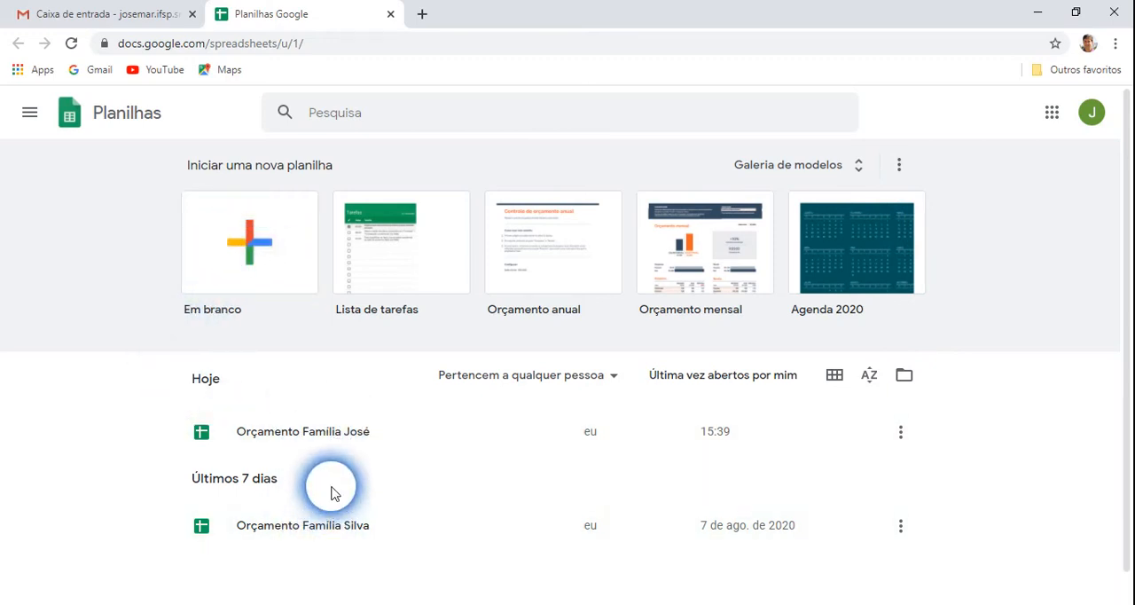
Open the 'Orçamento Familia José' spreadsheet from the recent files list
left_click(348, 440)
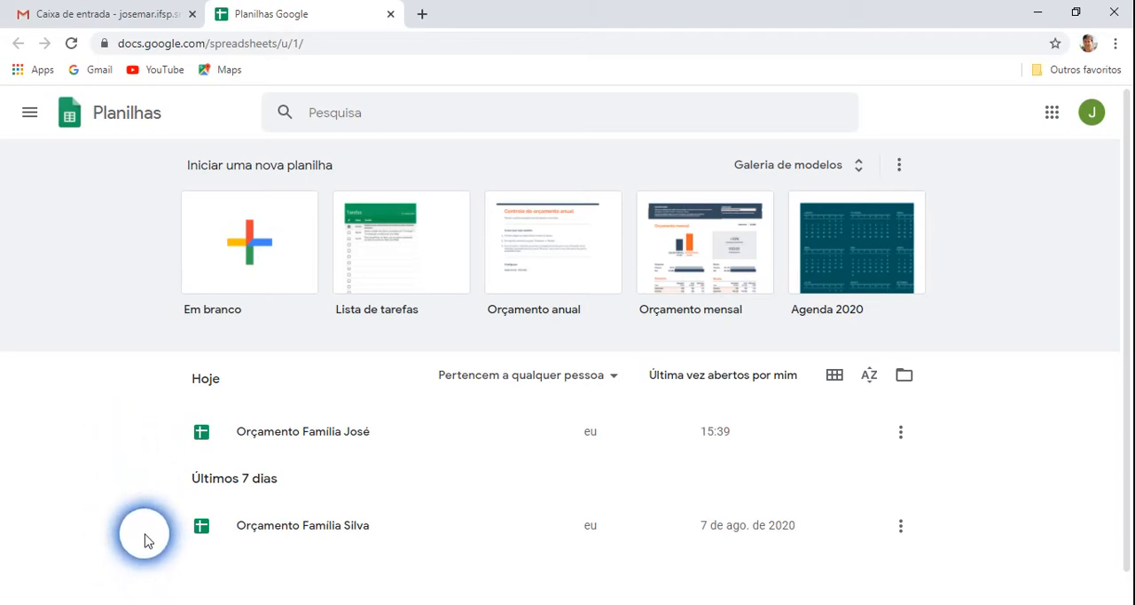
left_click(331, 434)
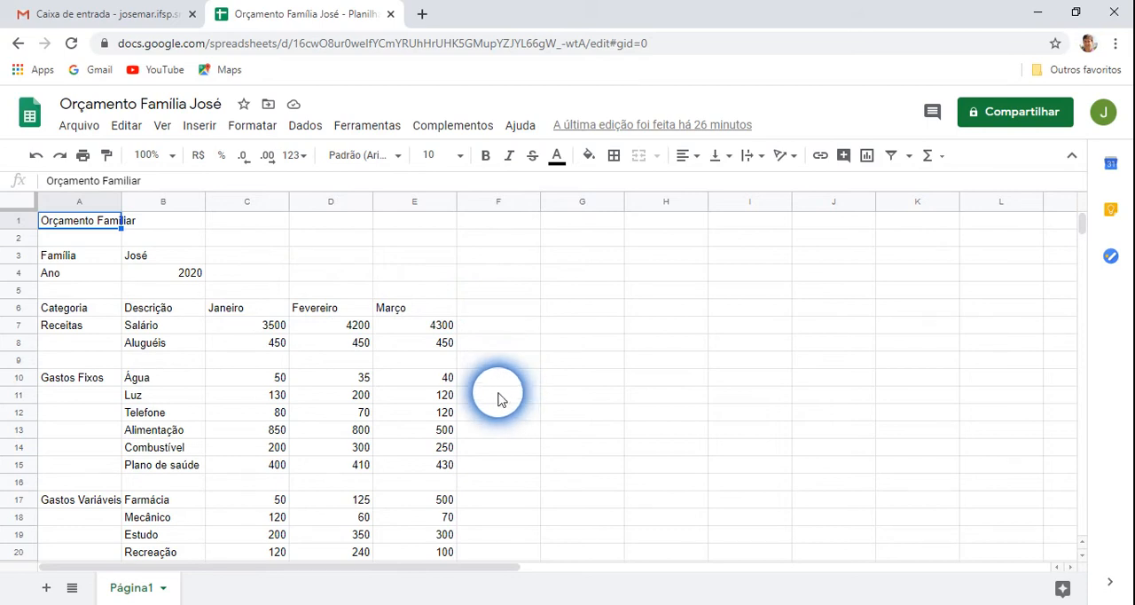
Examine the total rows and the fixed-expense values to see how the total formulas are built
left_click(149, 262)
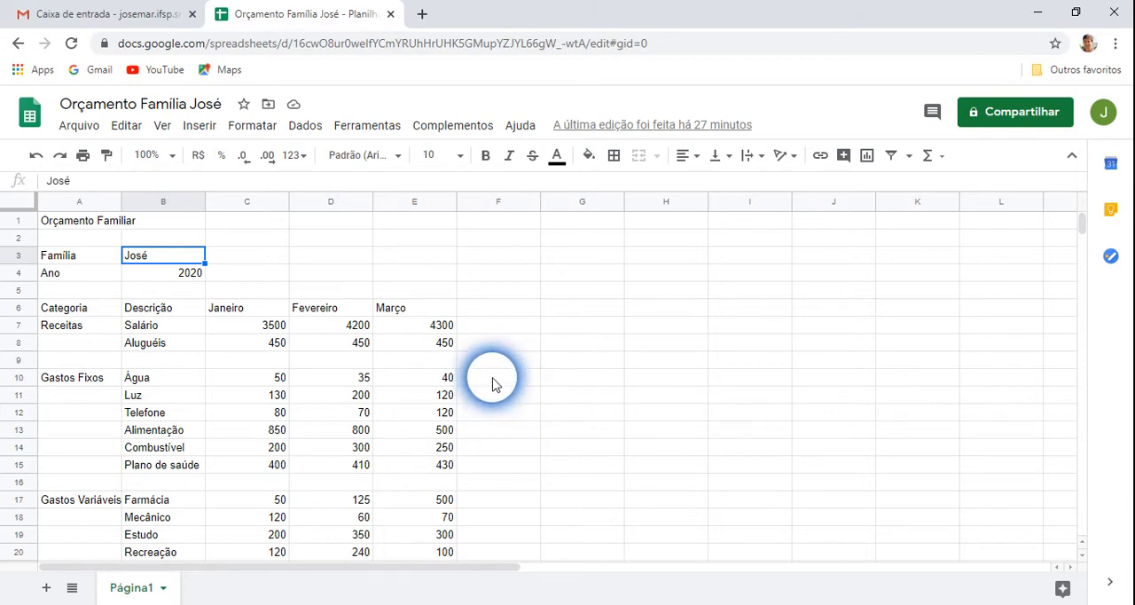
scroll(492, 383, "down", 4)
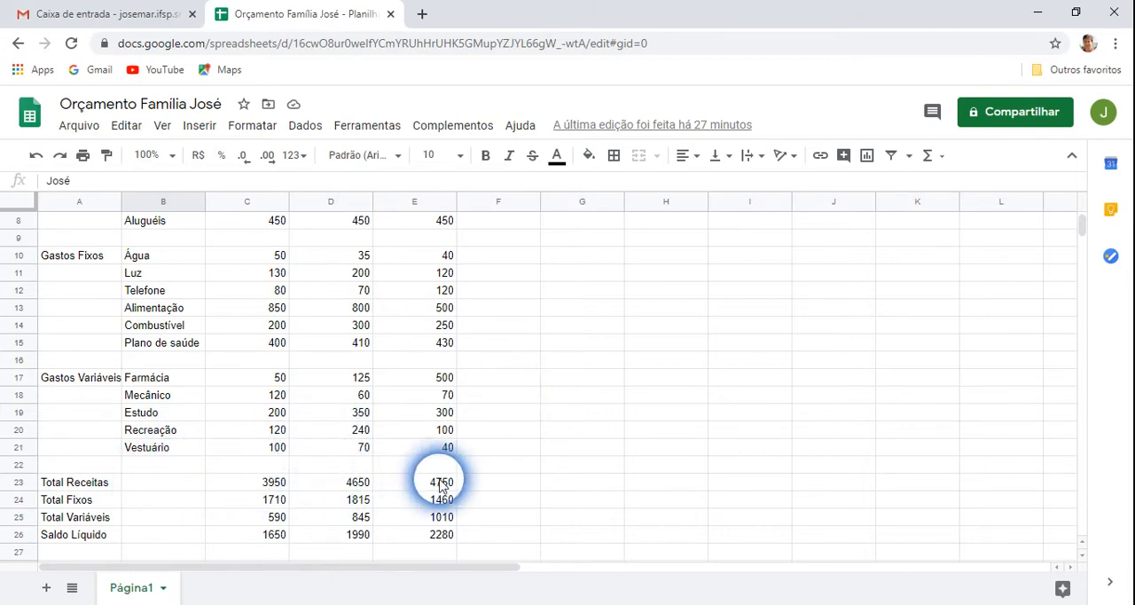
scroll(236, 492, "down", 1)
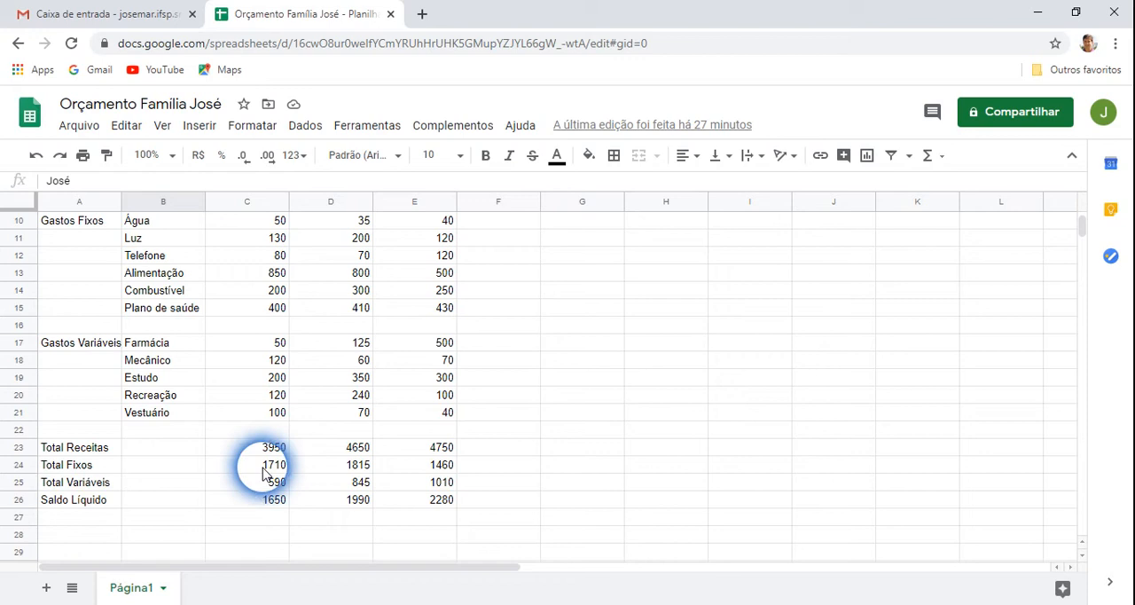
left_click(276, 451)
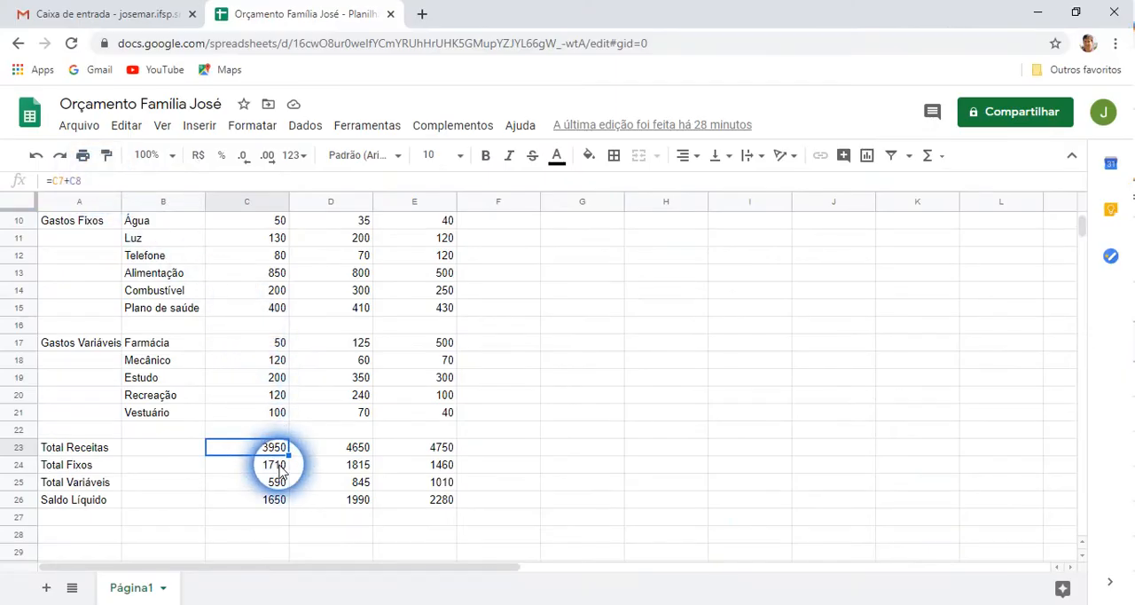
left_click(278, 471)
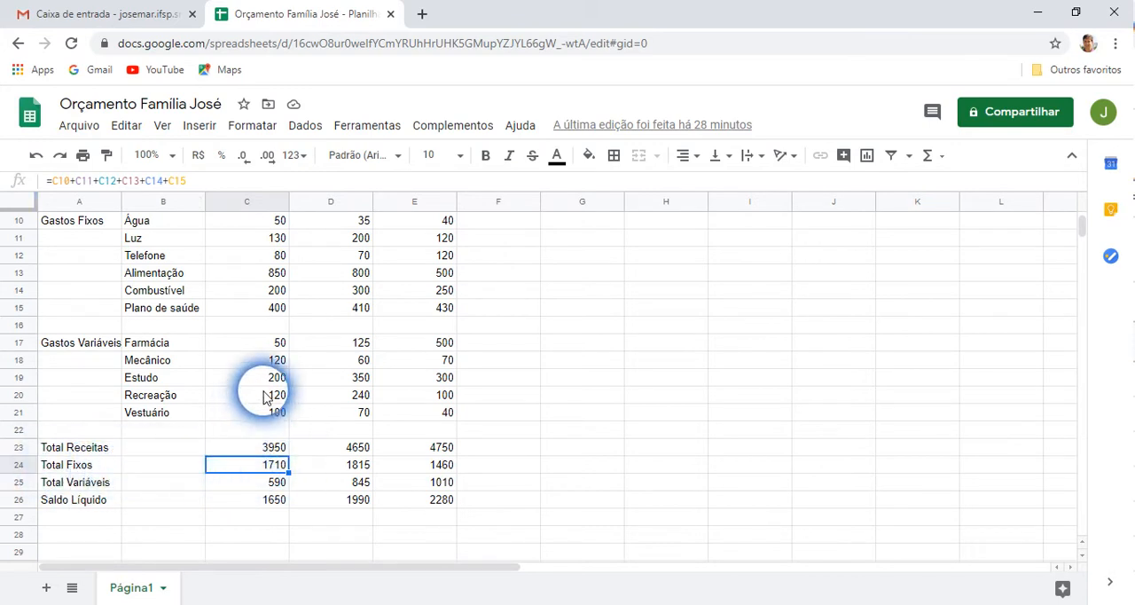
left_click(257, 222)
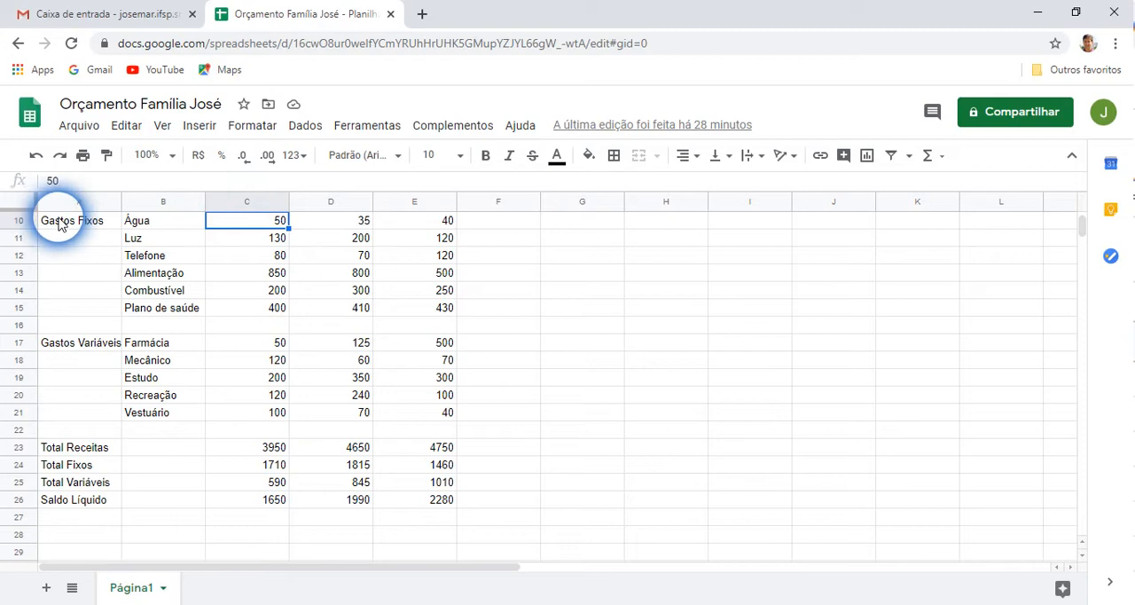
left_click(275, 239)
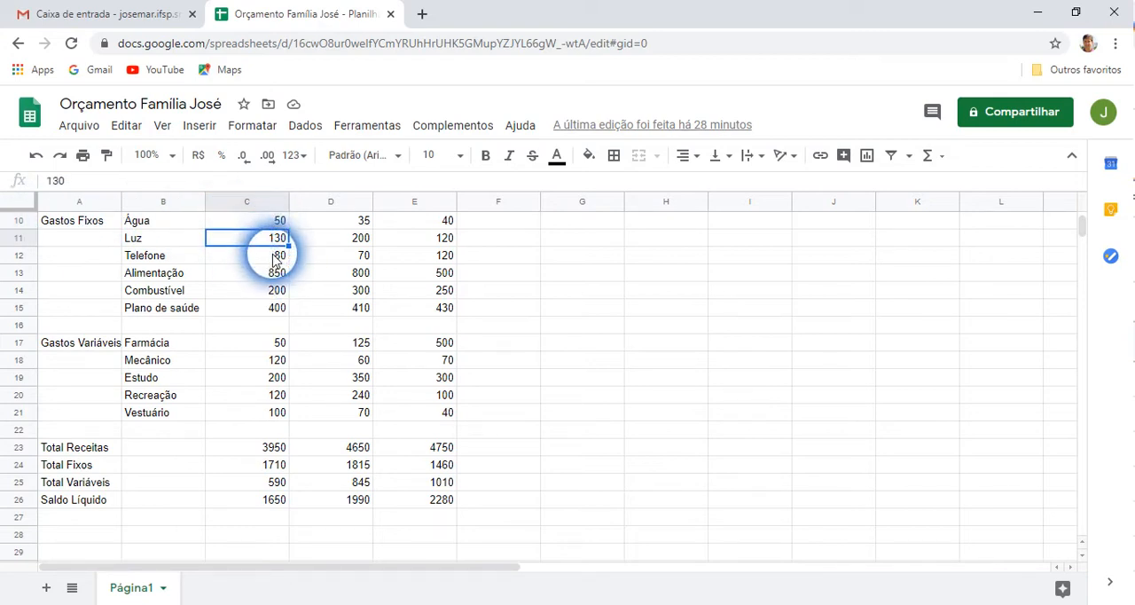
left_click(276, 308)
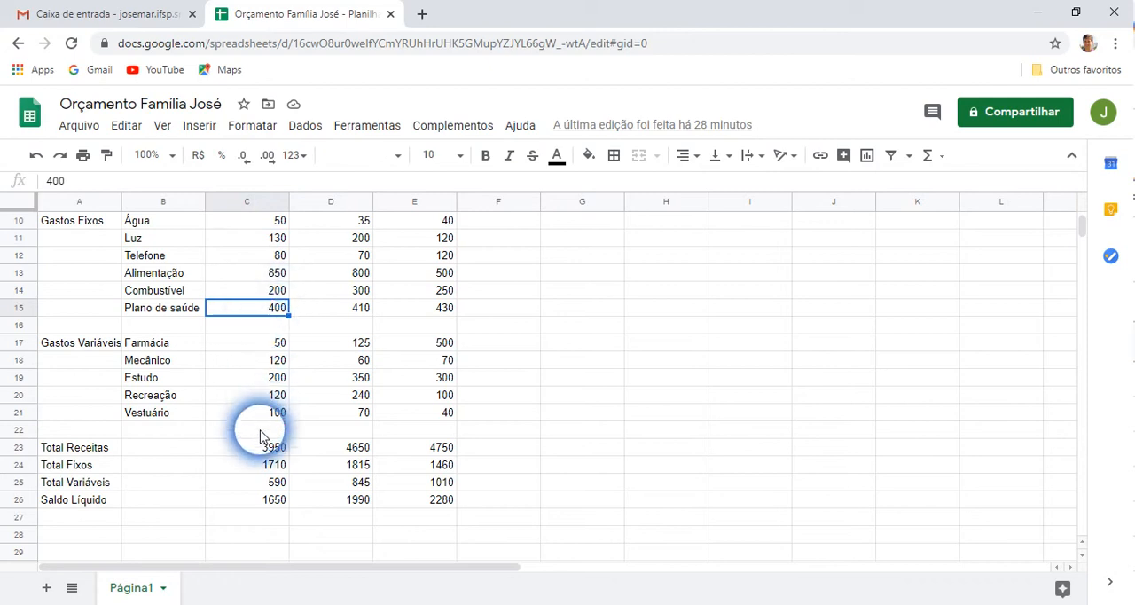
left_click(274, 470)
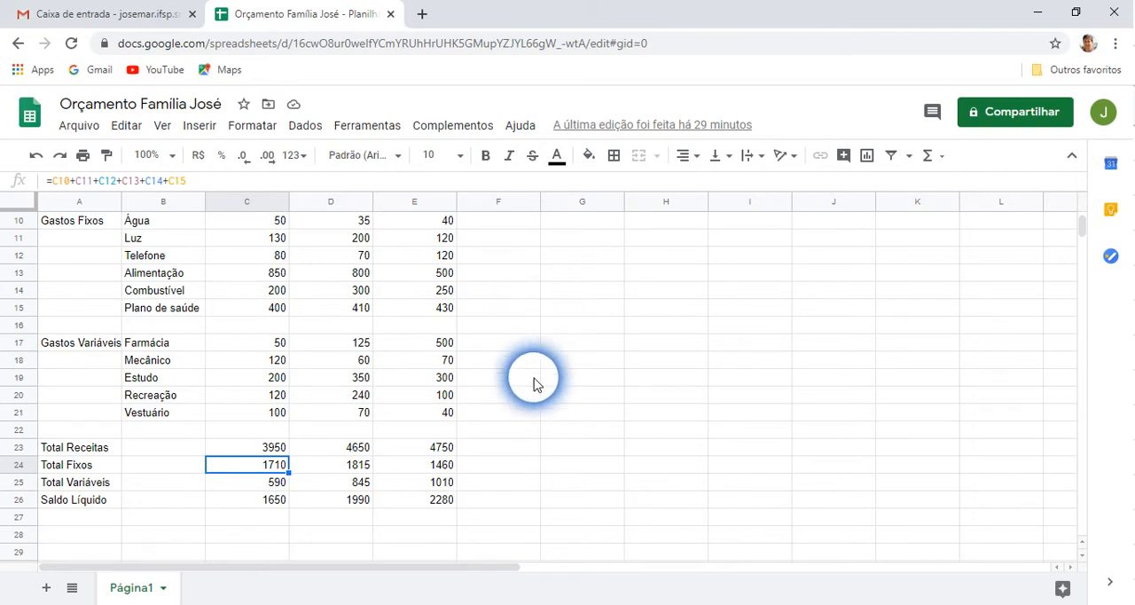
Clear the Total Fixos and Total Variáveis values for January to March (C24:E25)
left_click_drag(272, 473, 443, 486)
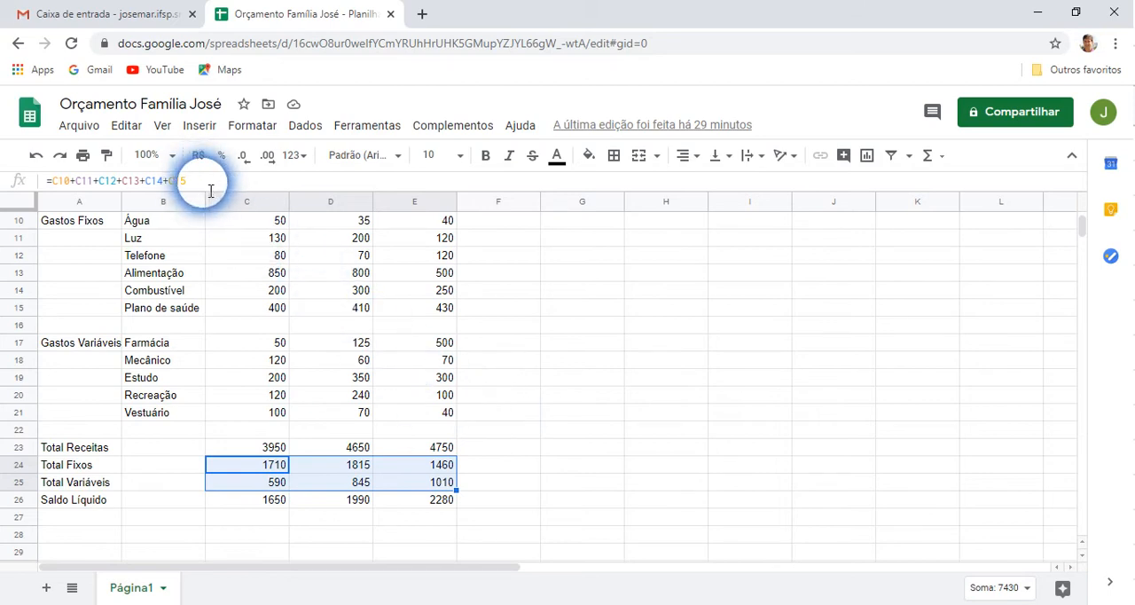
left_click(509, 432)
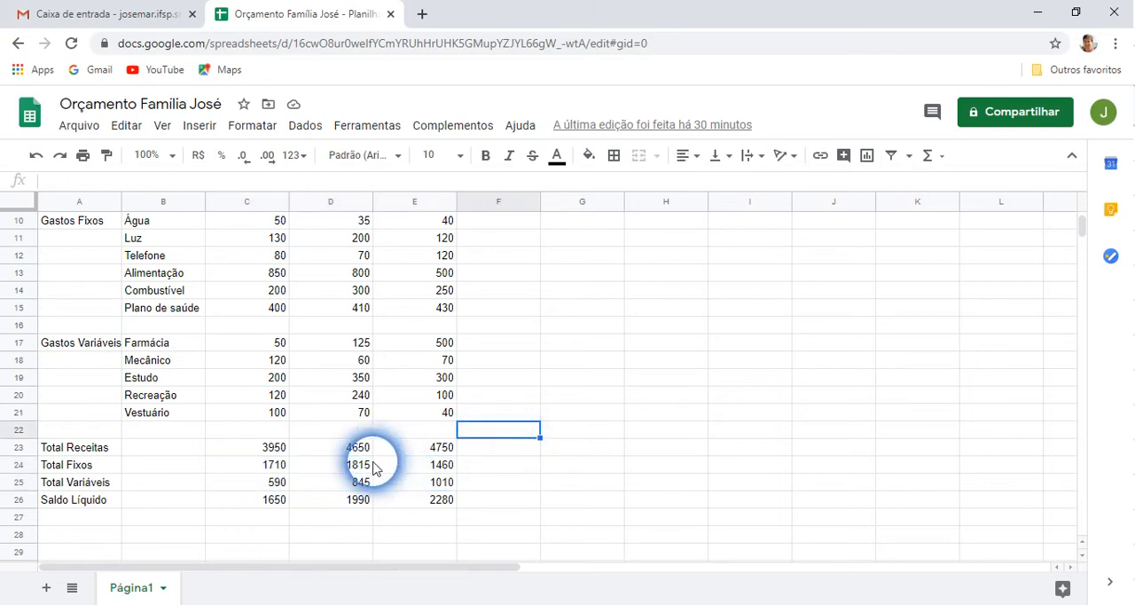
left_click(263, 467)
left_click_drag(262, 468, 445, 485)
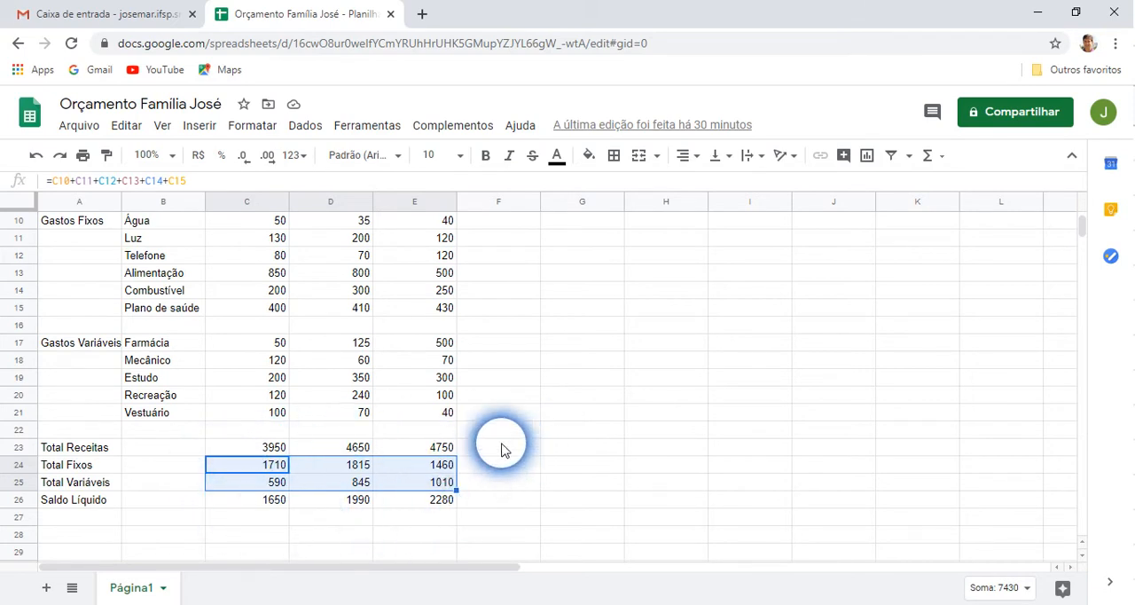
key("Delete")
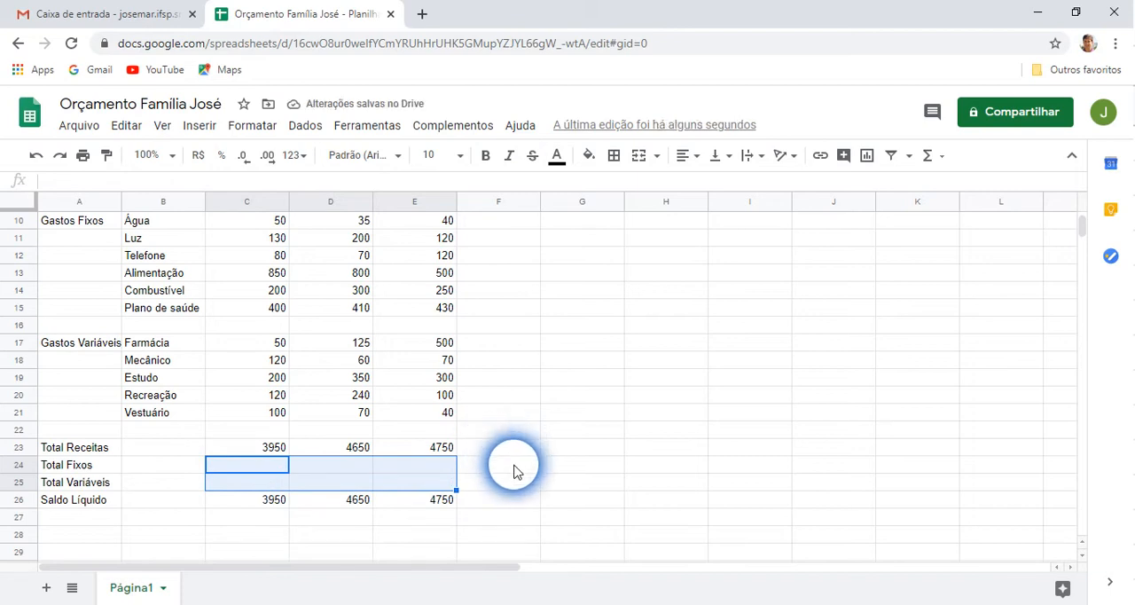
left_click(515, 470)
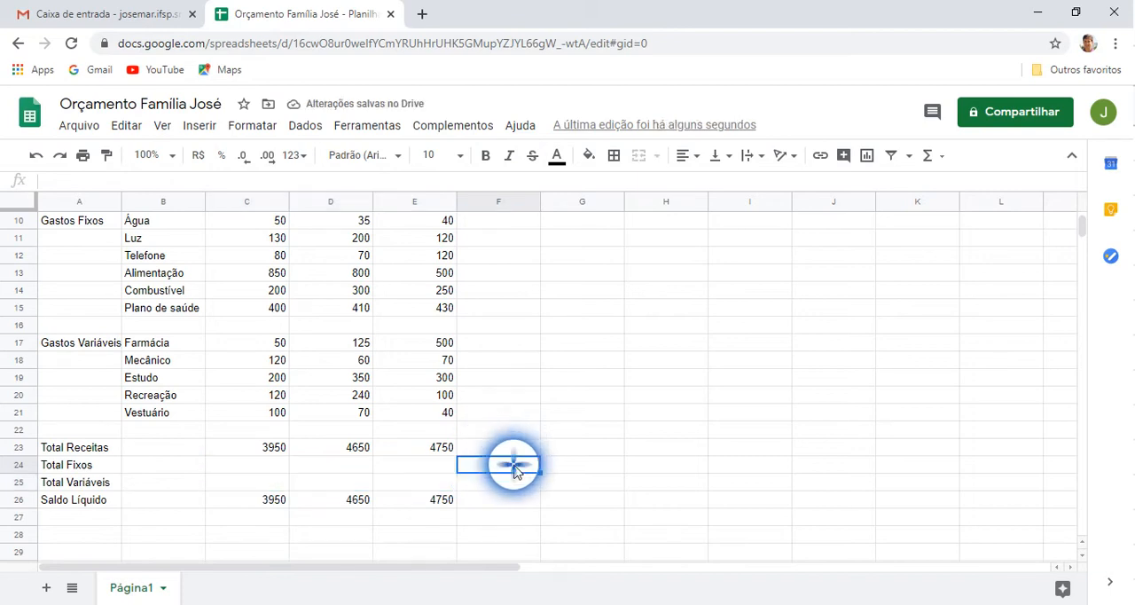
Start a =Soma( formula in the January Total Fixos cell C24
left_click(277, 450)
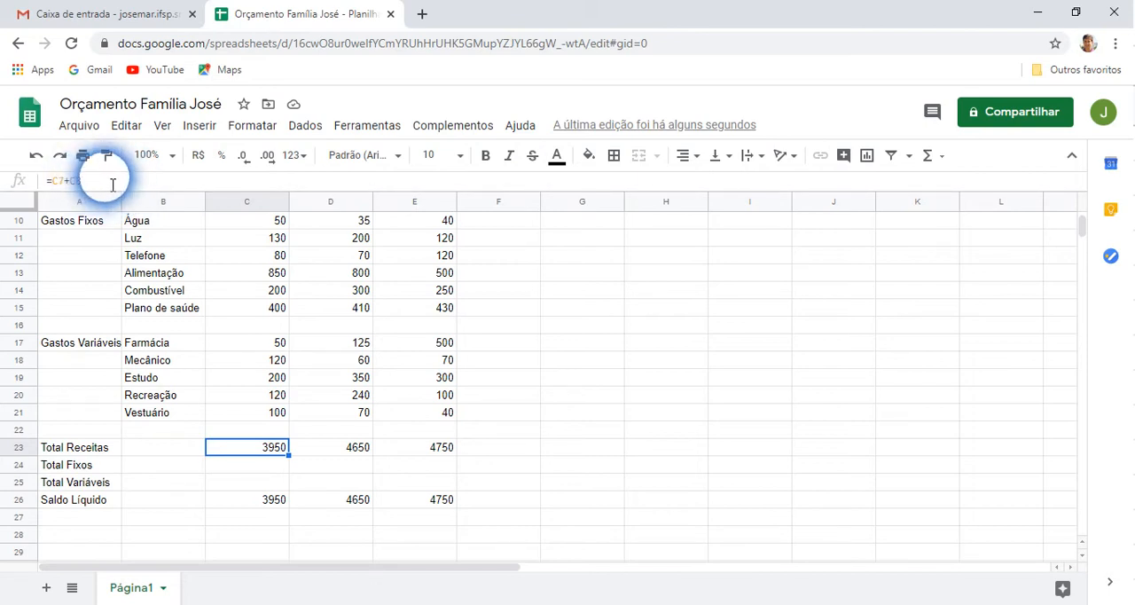
left_click(255, 469)
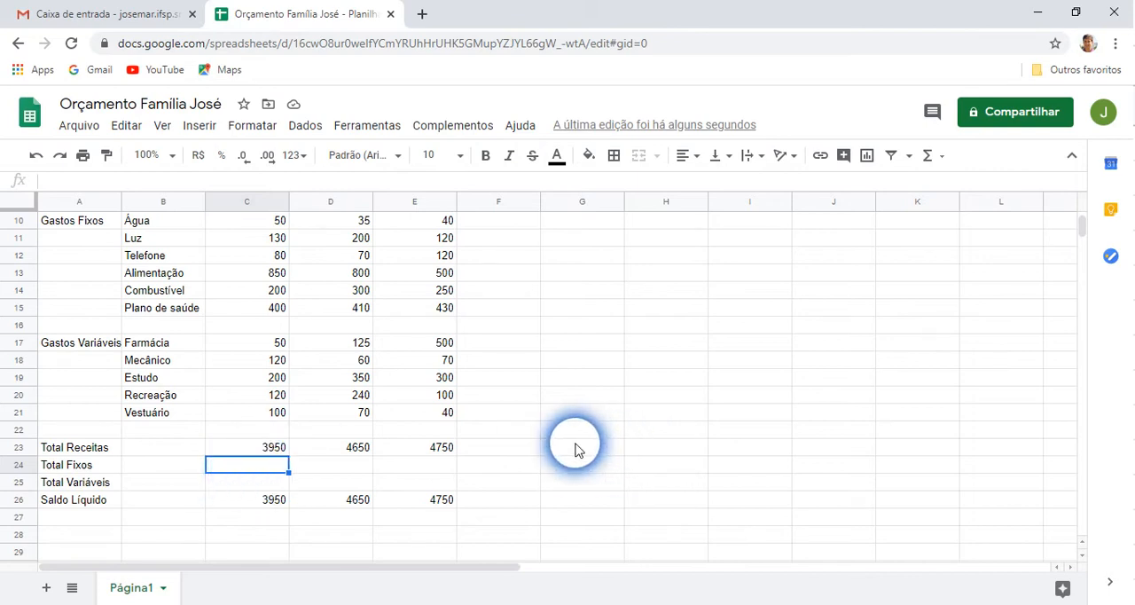
type("=")
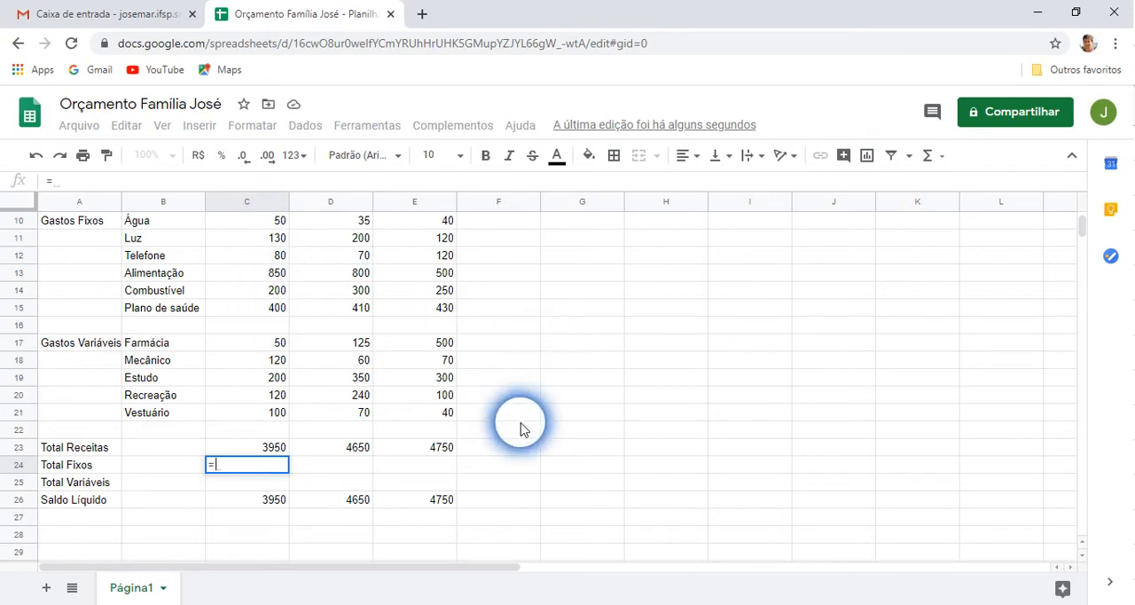
type("S")
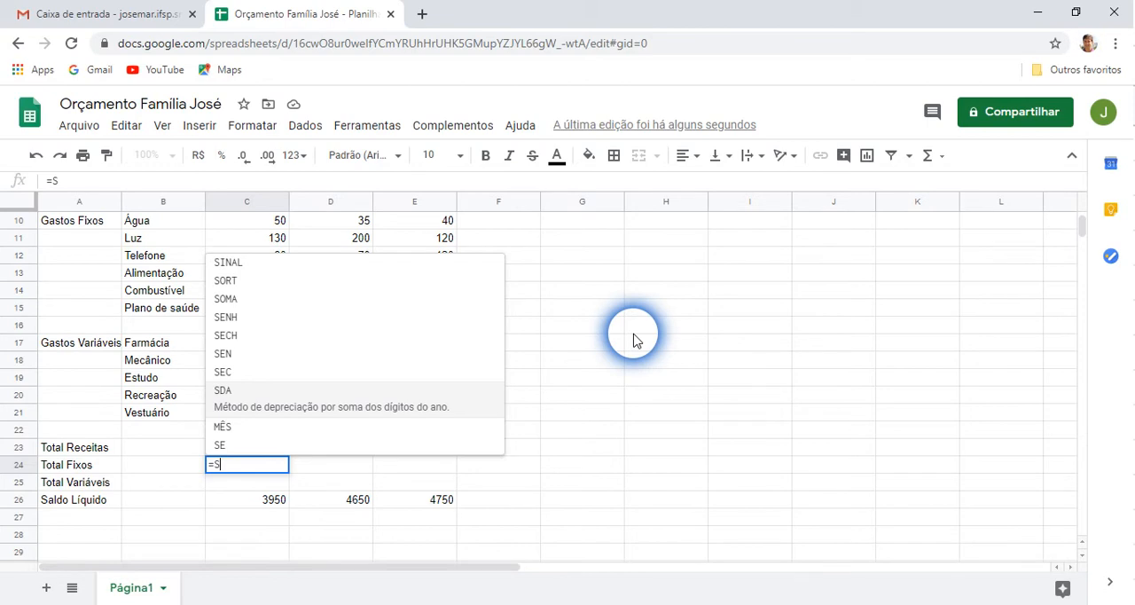
type("oma")
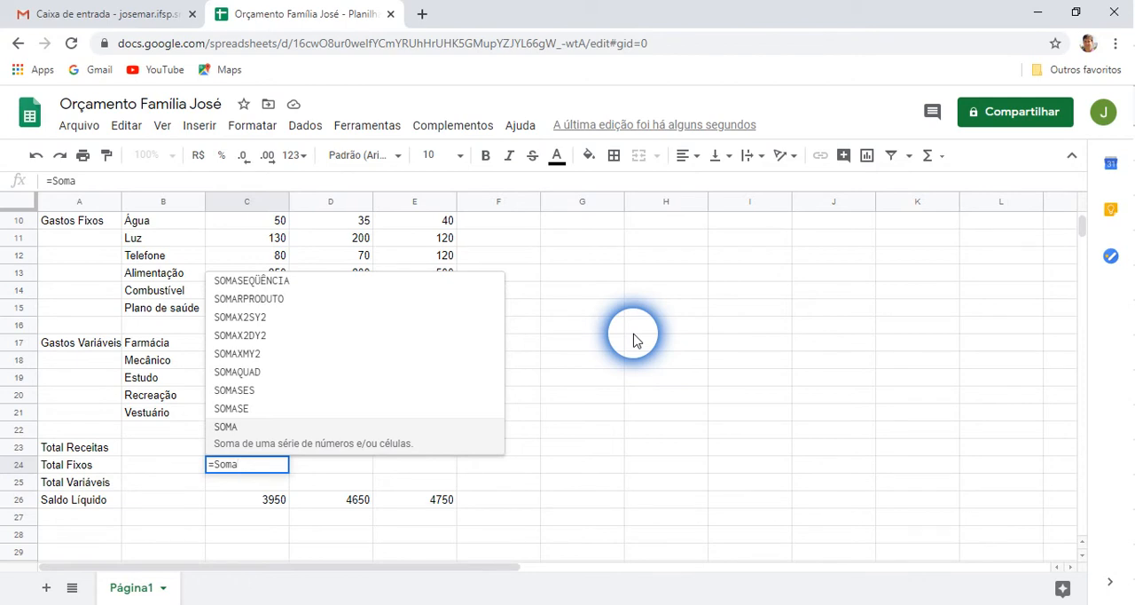
type("(")
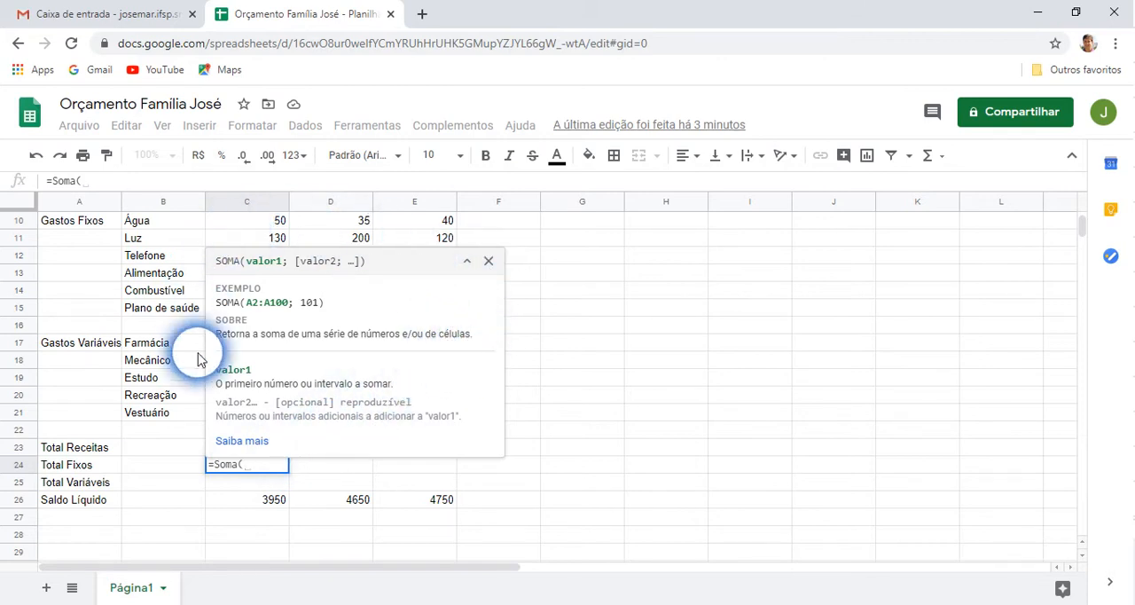
left_click(487, 263)
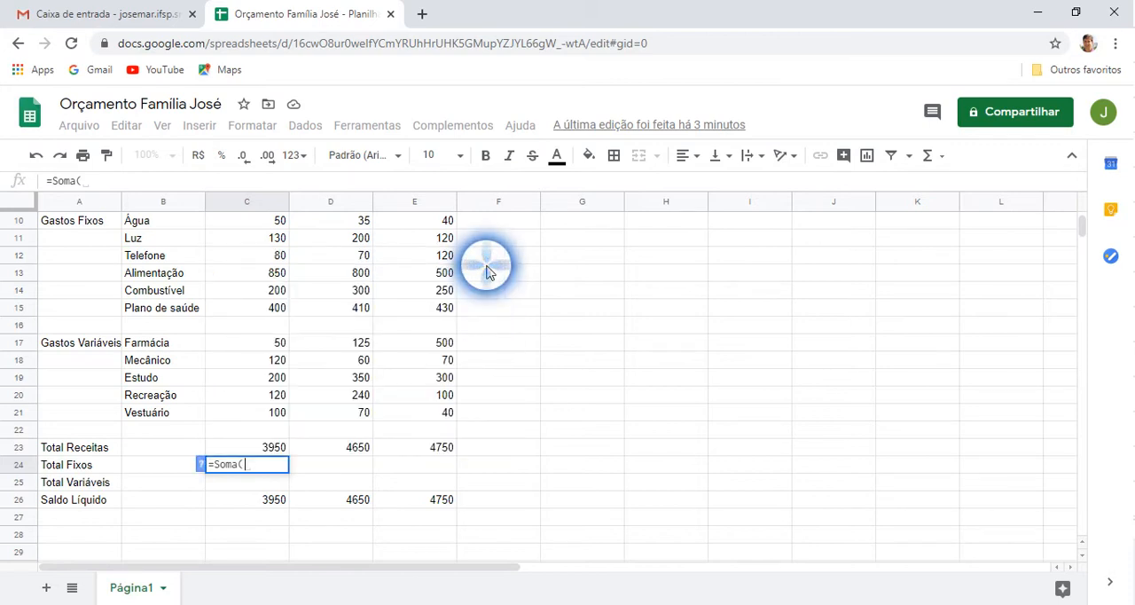
left_click(265, 468)
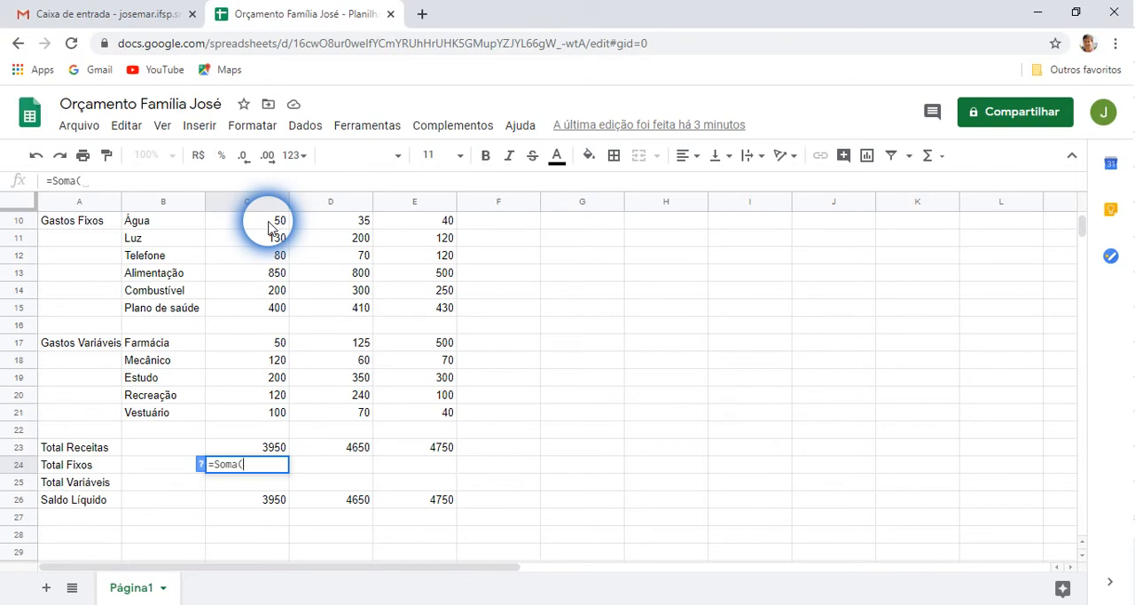
type("C10")
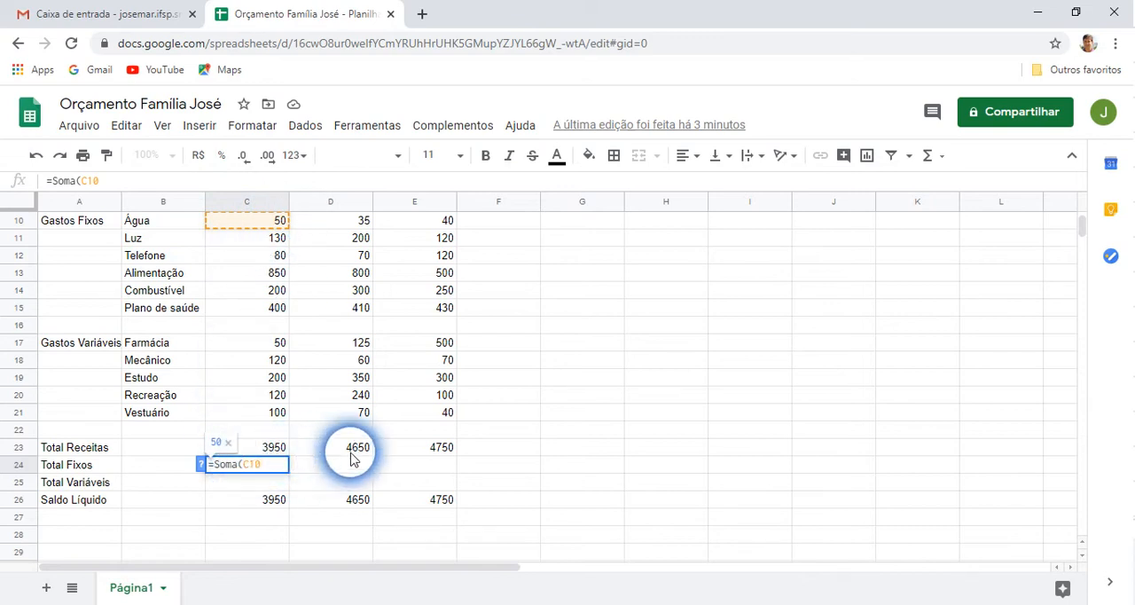
key("BackSpace")
key("BackSpace")
key("BackSpace")
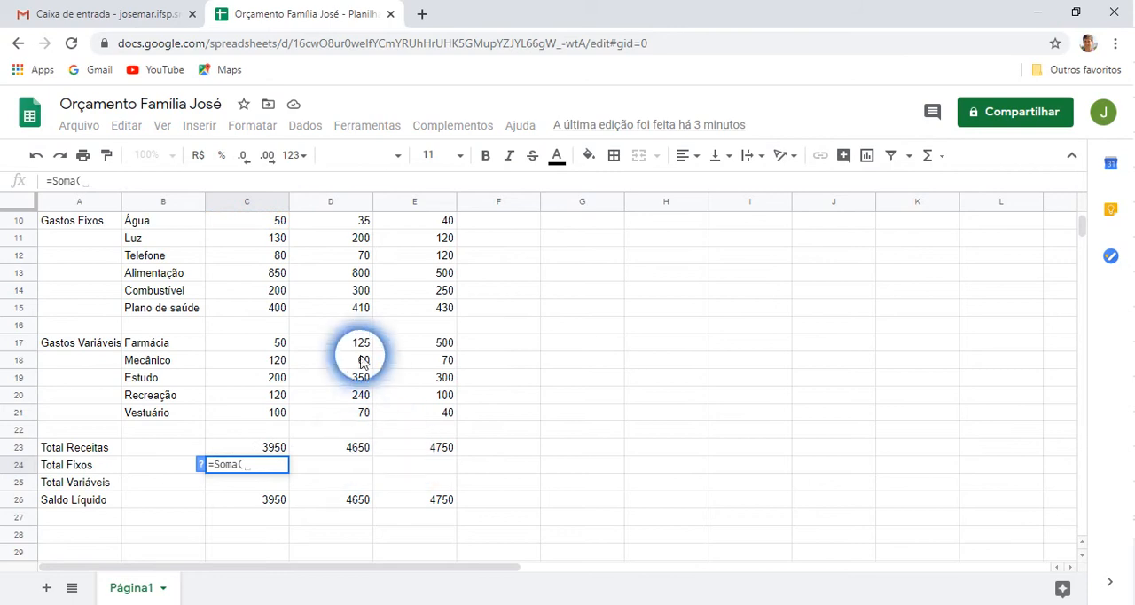
Complete the January Total Fixos formula as =Soma(C10:C15) by selecting C10 and typing the range end
left_click(269, 228)
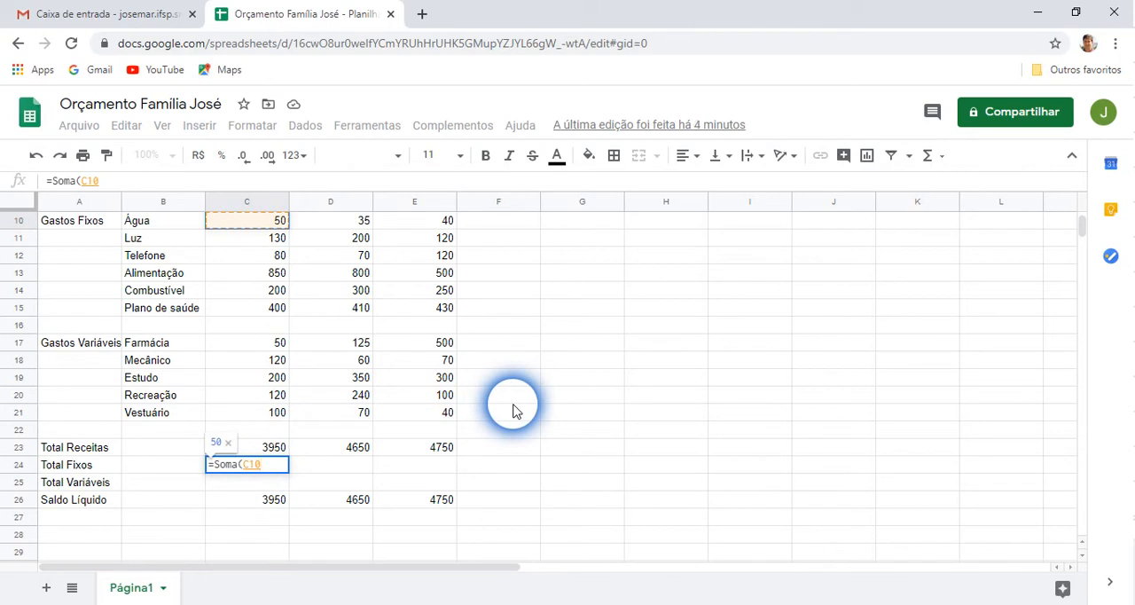
type(":")
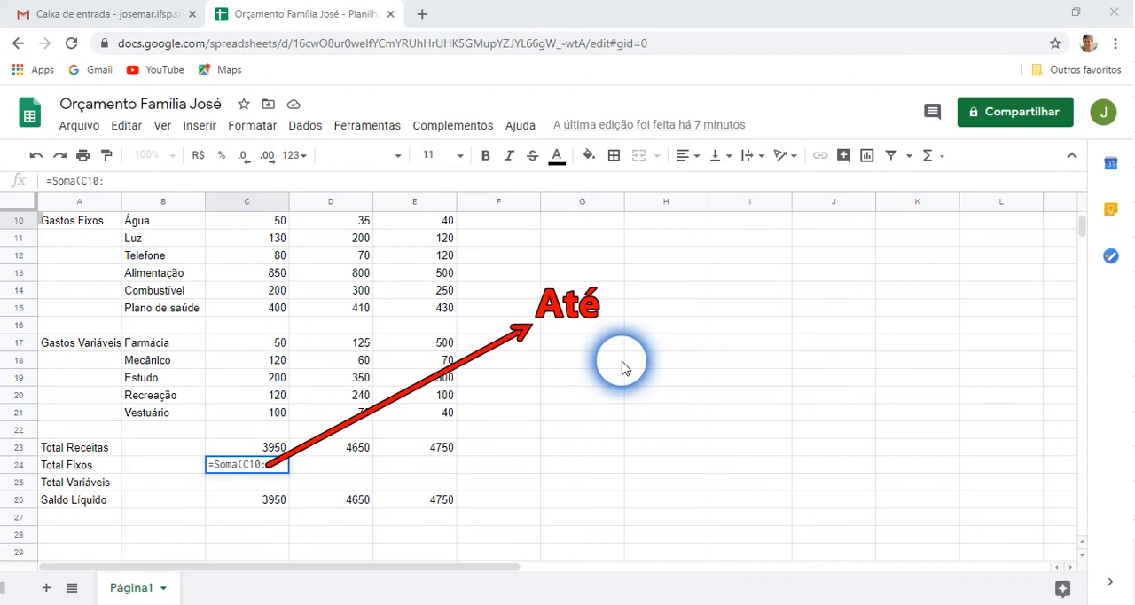
type(")")
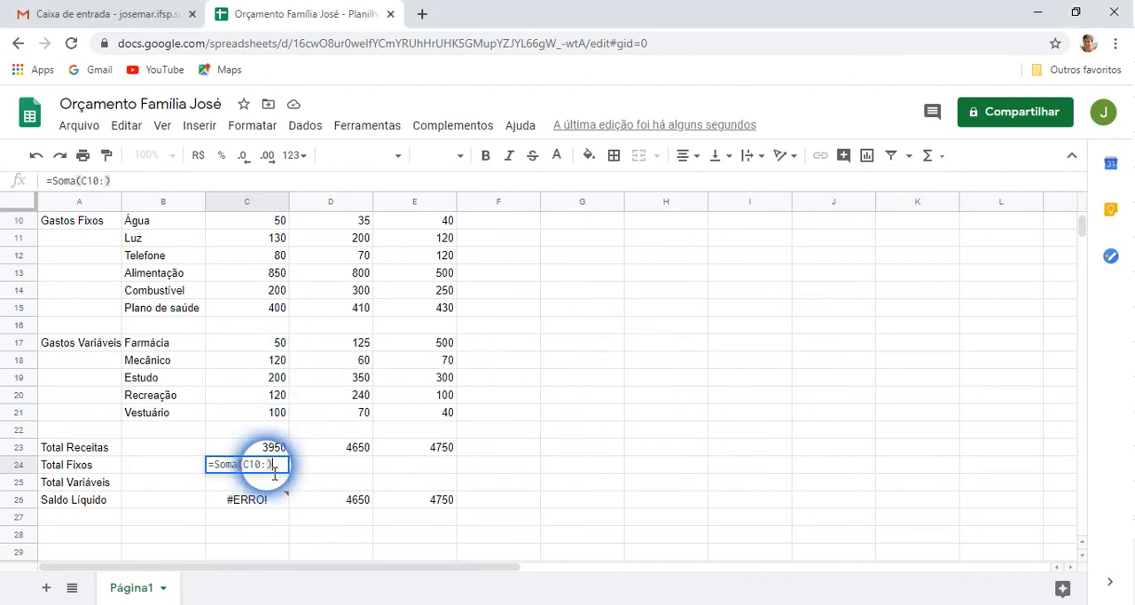
key("BackSpace")
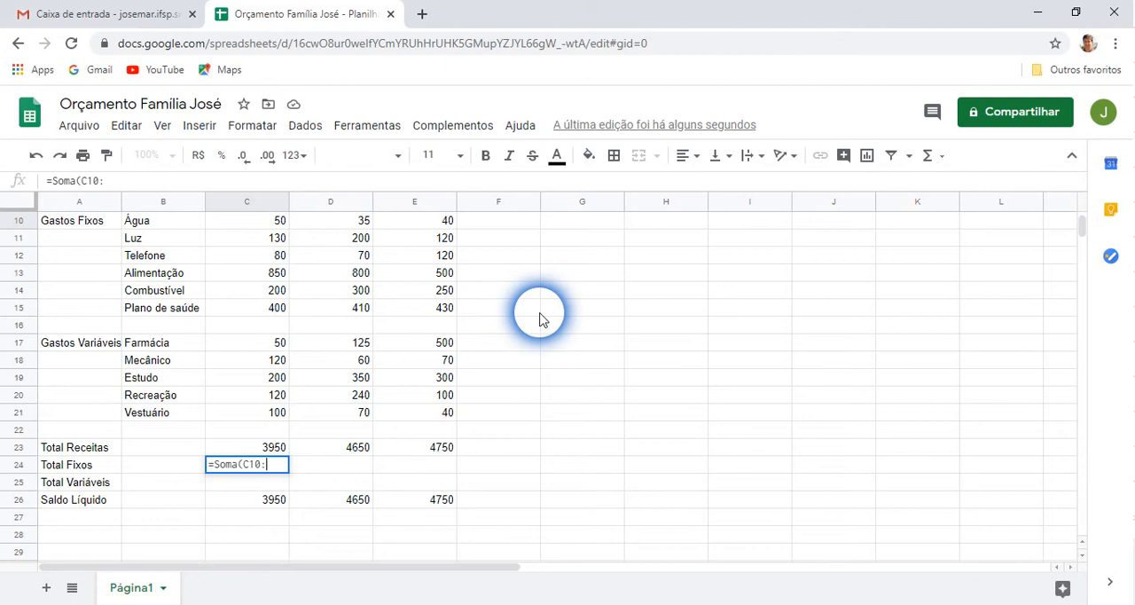
type("C15")
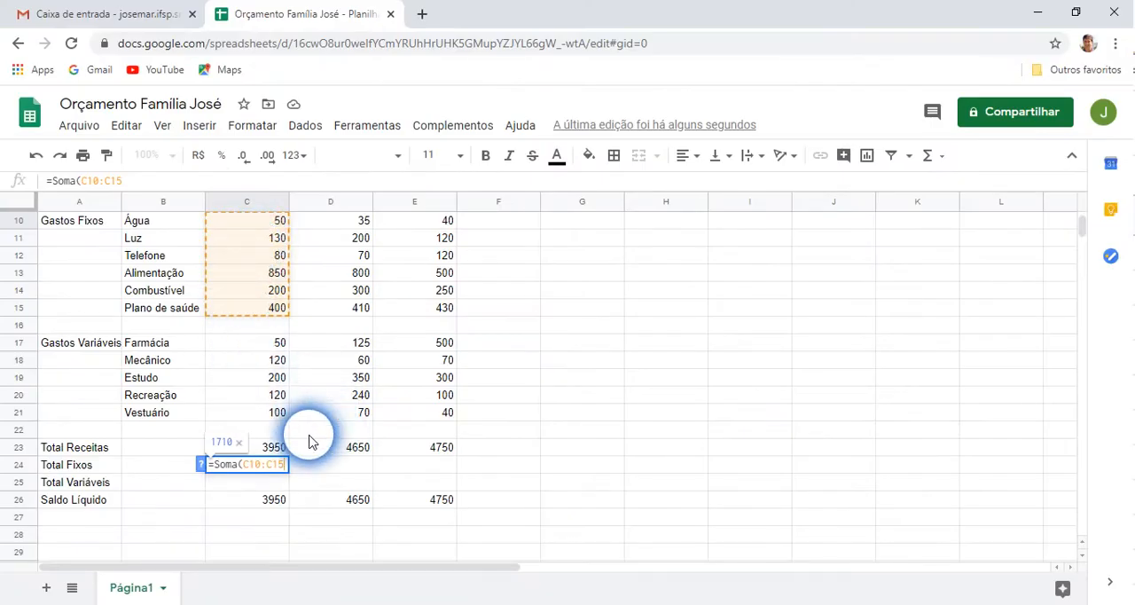
type(")")
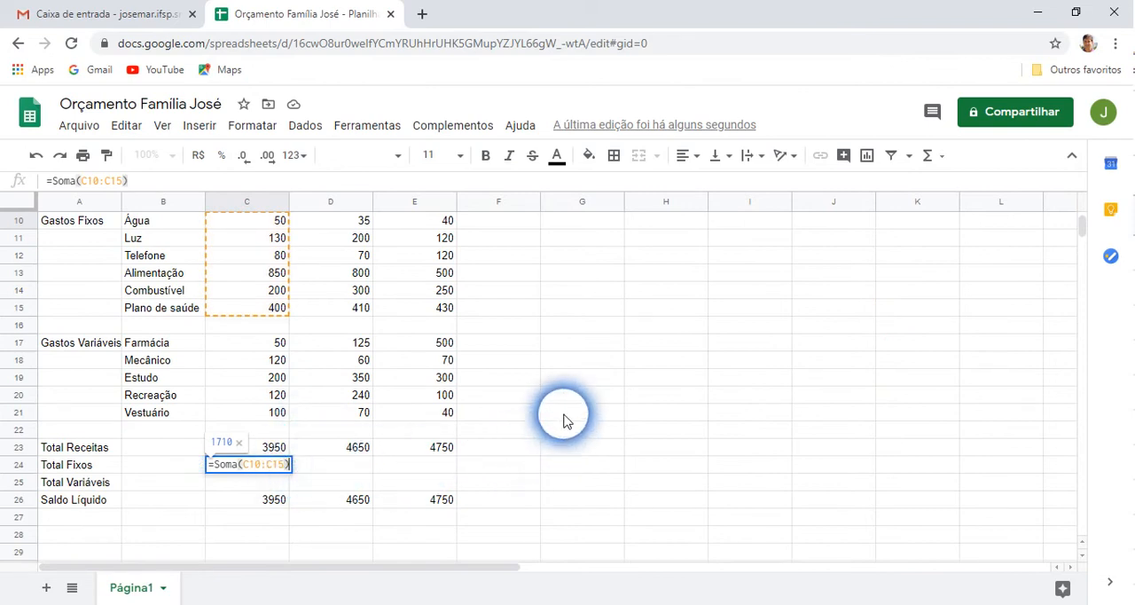
key("Return")
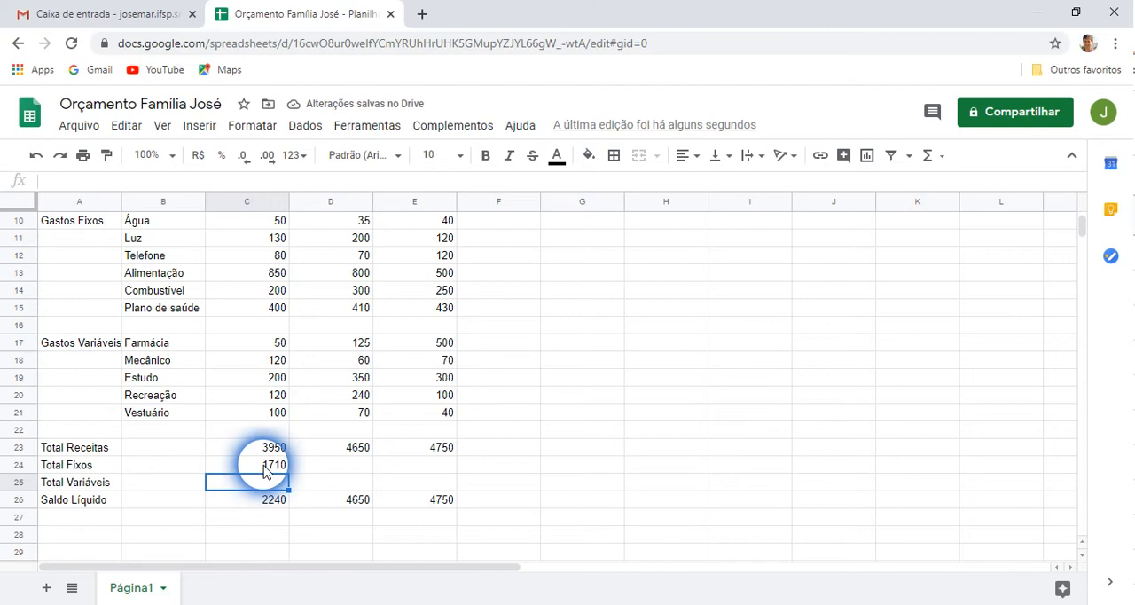
Enter =Soma(C17:C21) in the January Total Variáveis cell C25 by selecting the variable-expense range
left_click(264, 467)
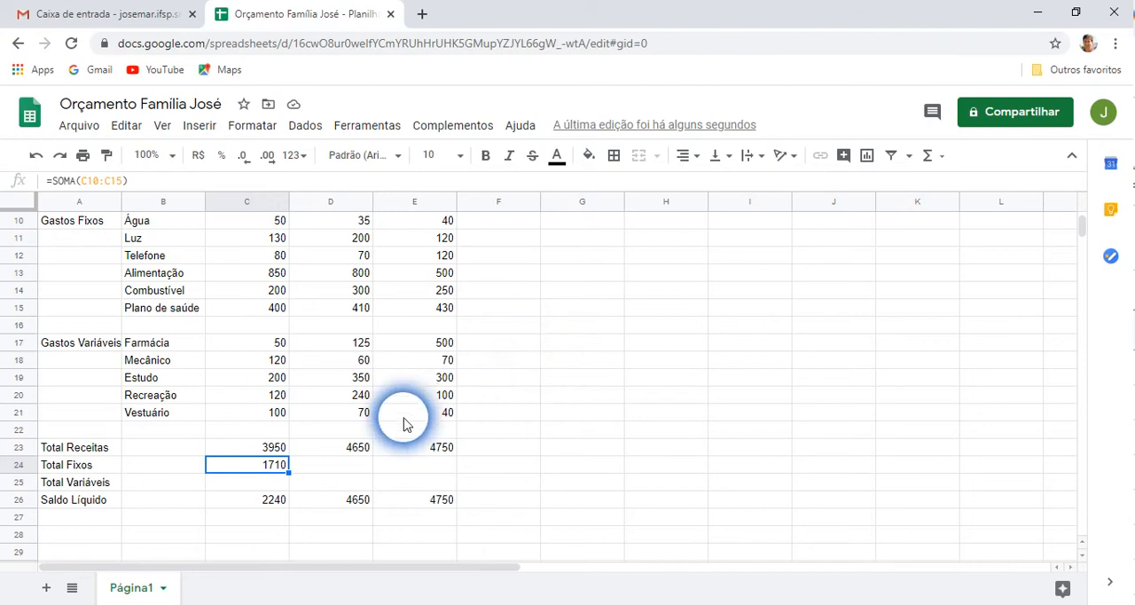
left_click(264, 485)
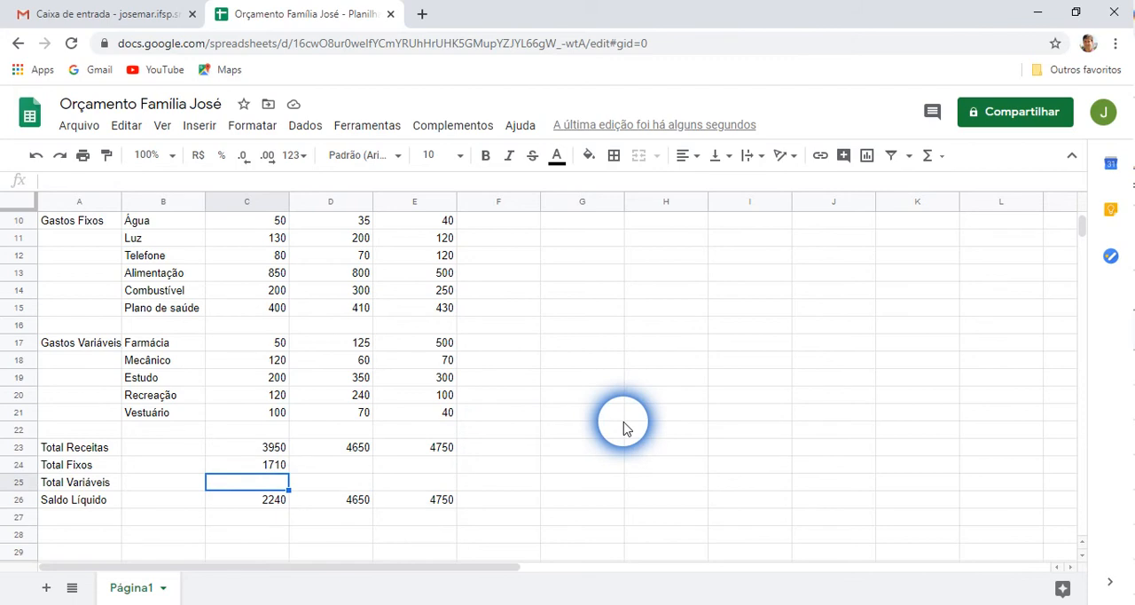
type("=Soma")
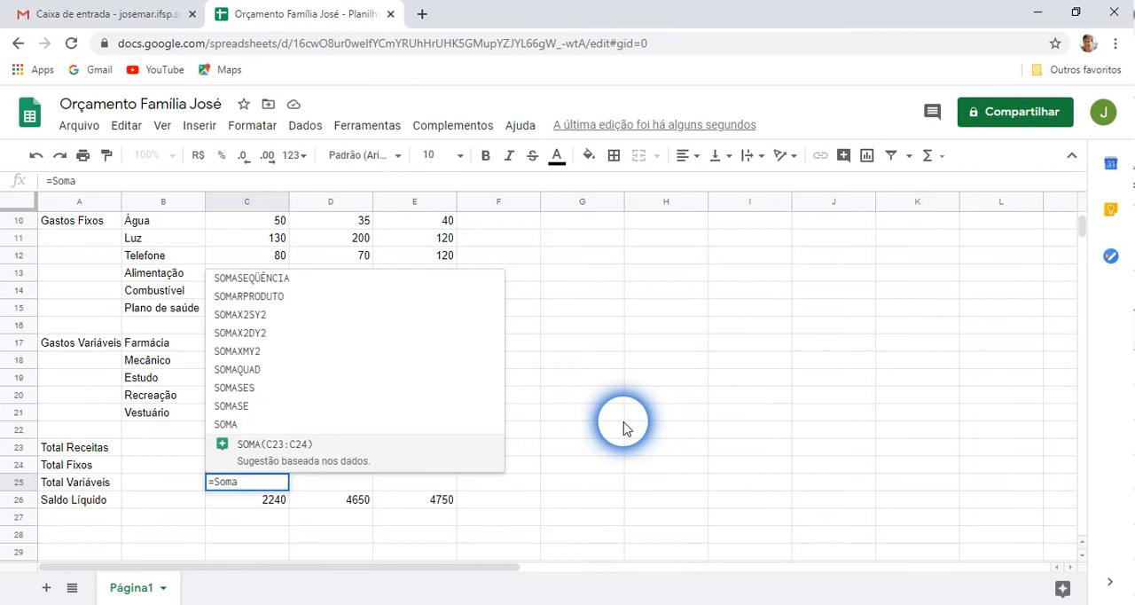
type("(")
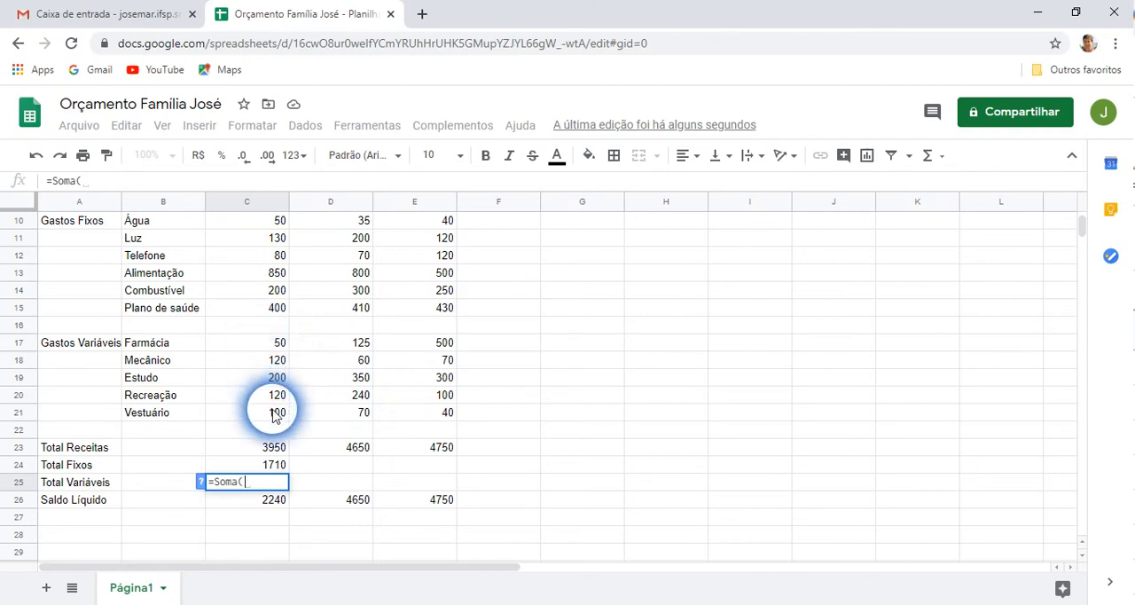
left_click(261, 344)
left_click_drag(261, 346, 264, 419)
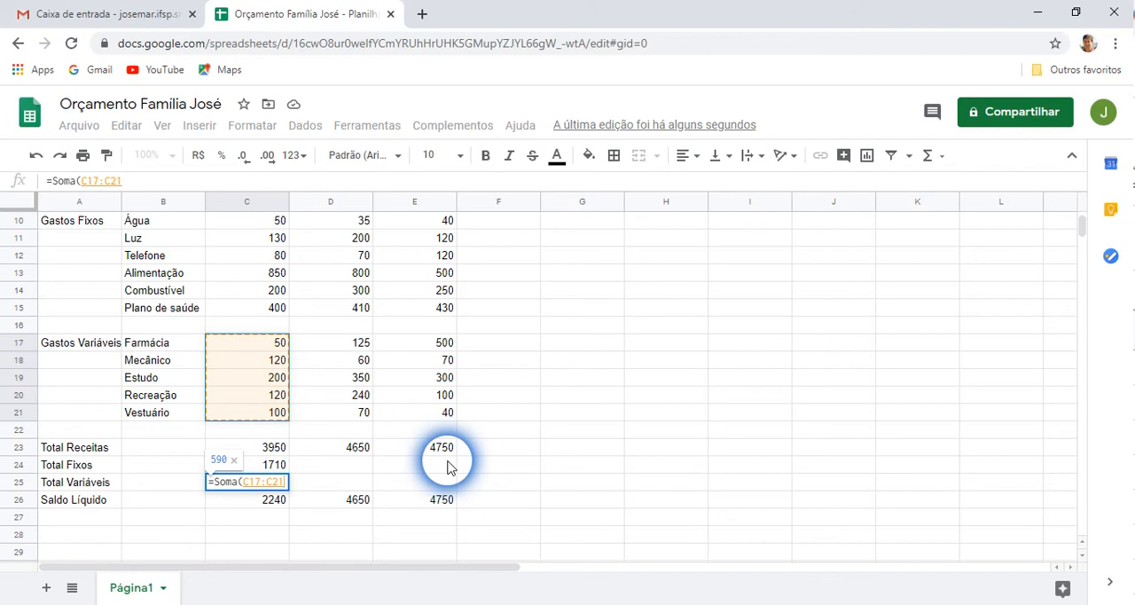
type(")")
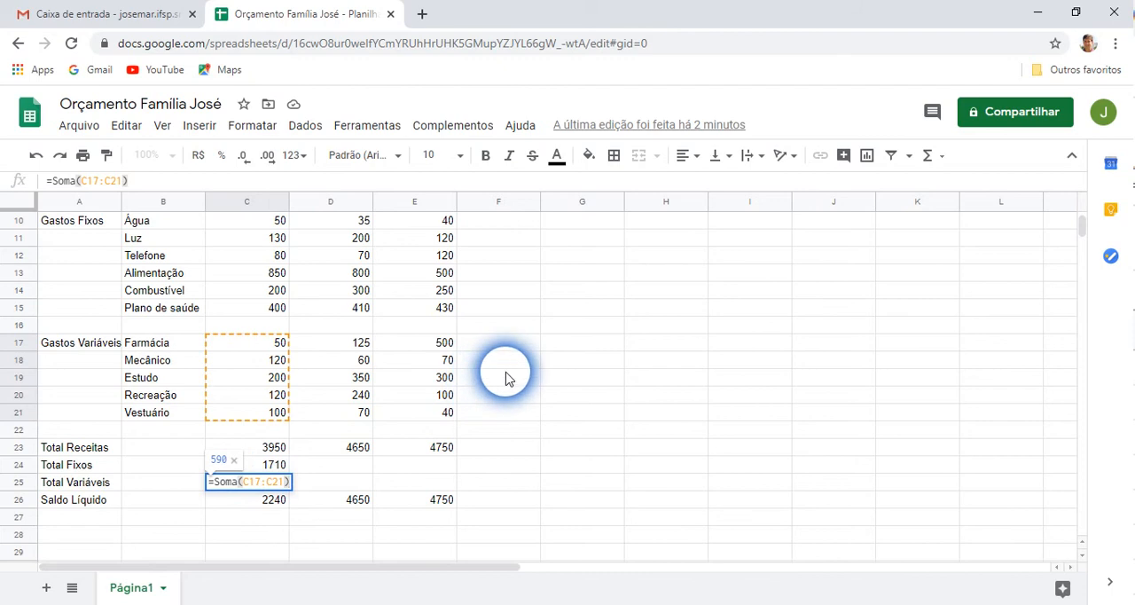
key("Return")
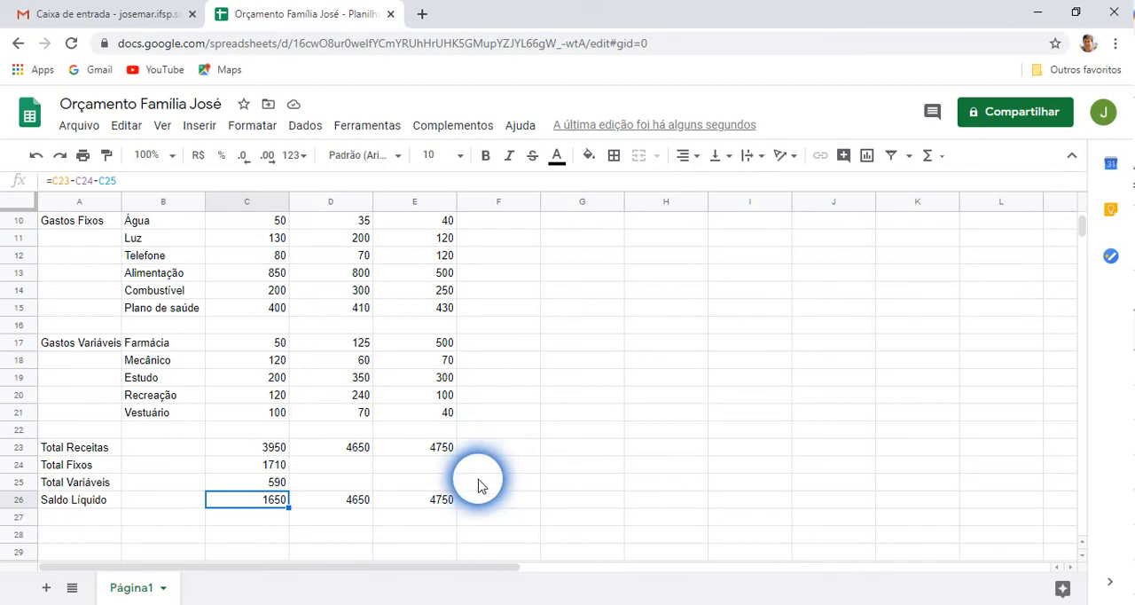
Clear the February and March values in the total rows, D23:E26
key("Pause")
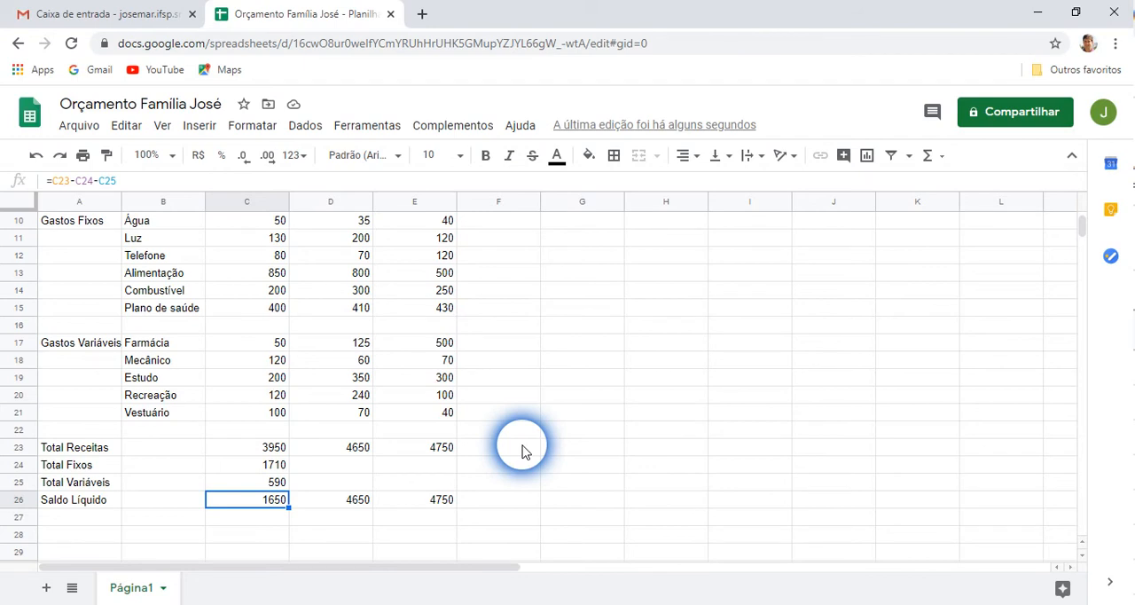
left_click(260, 461)
left_click(260, 482)
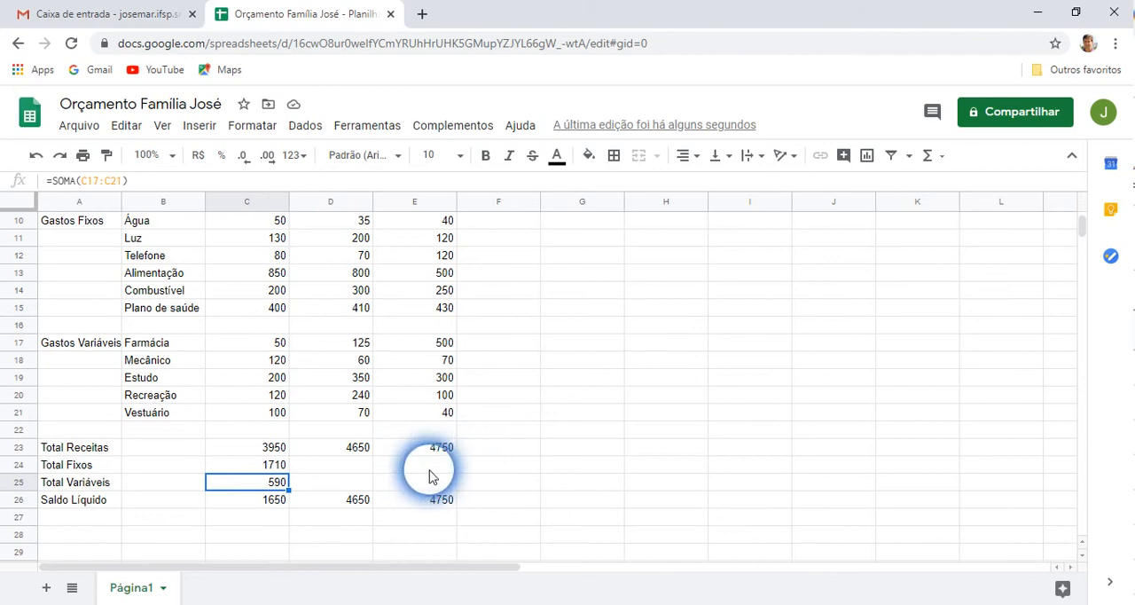
left_click_drag(342, 450, 443, 507)
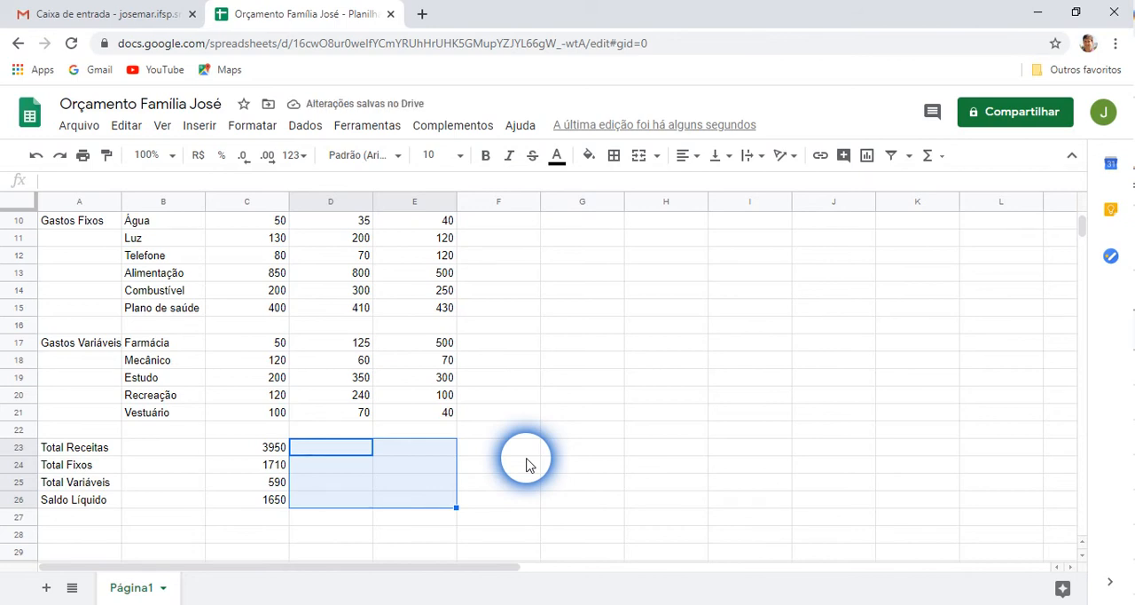
left_click(526, 465)
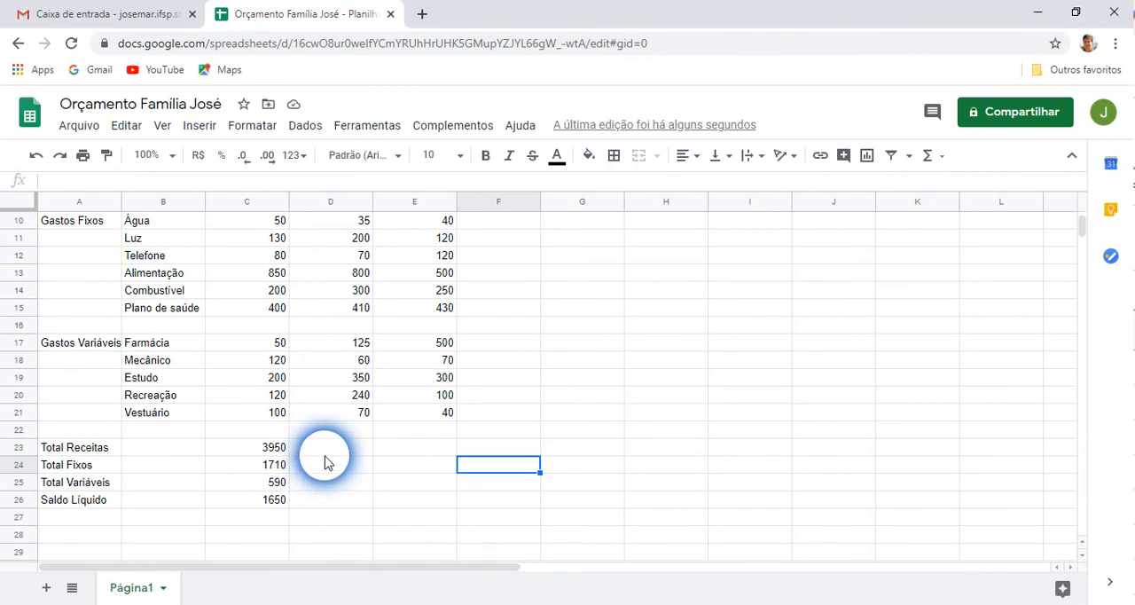
Fill the Total Receitas formula from C23 across to E23 and check the copied formulas in D23 and E23
left_click(270, 450)
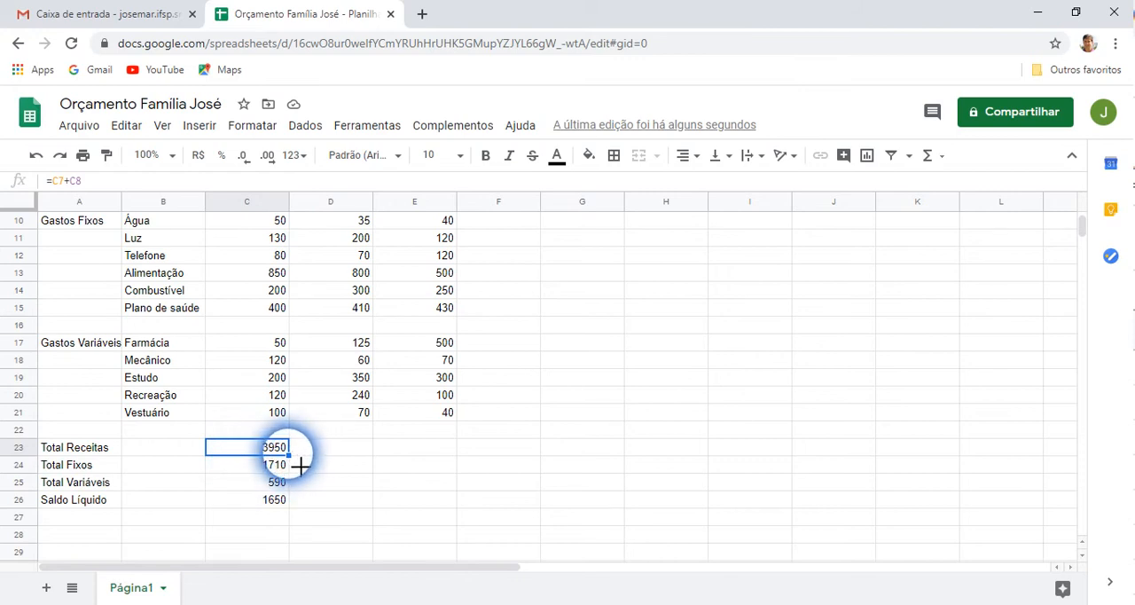
left_click_drag(302, 466, 455, 462)
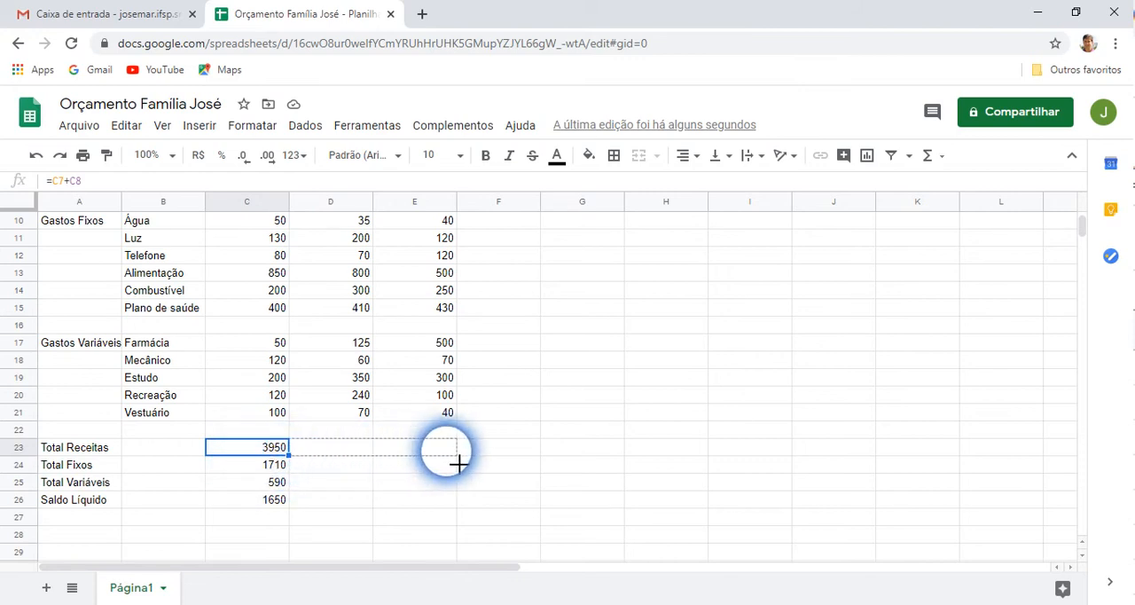
left_click_drag(446, 458, 448, 459)
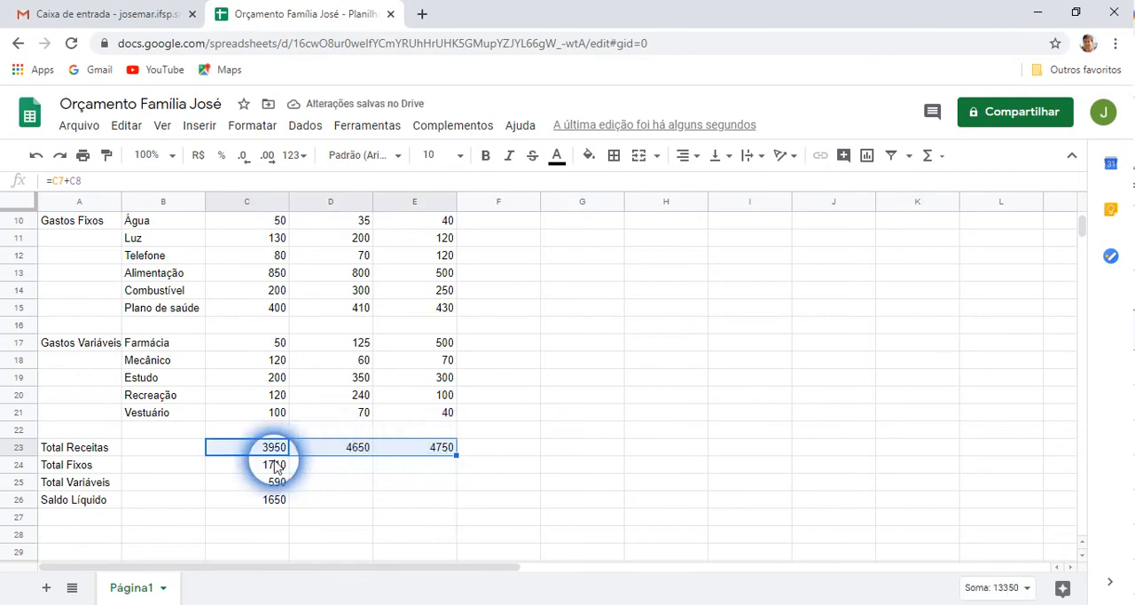
left_click(424, 488)
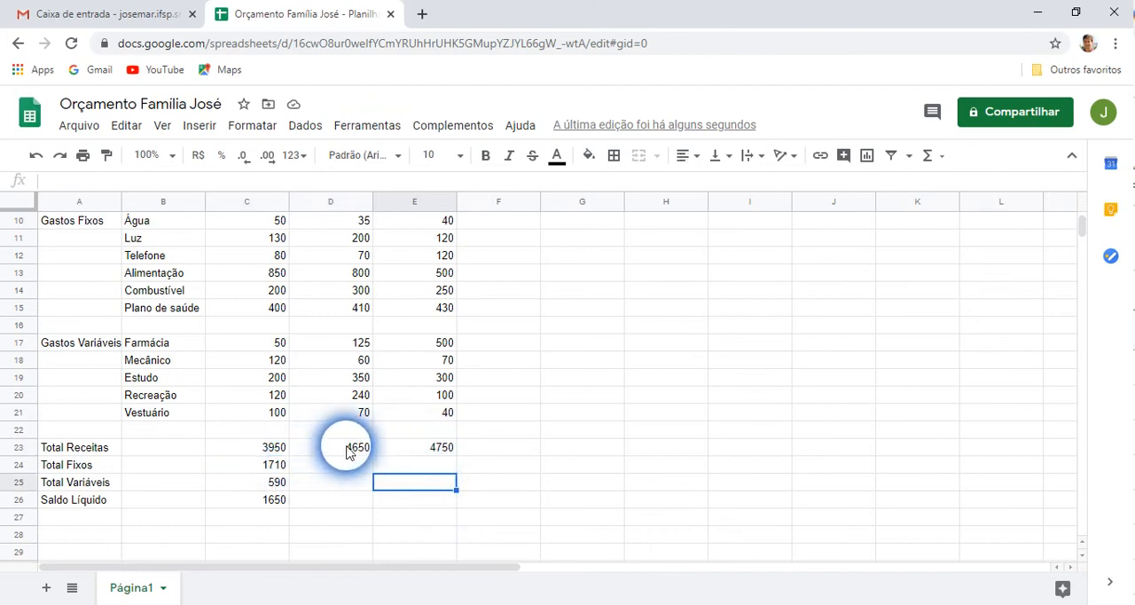
left_click(259, 453)
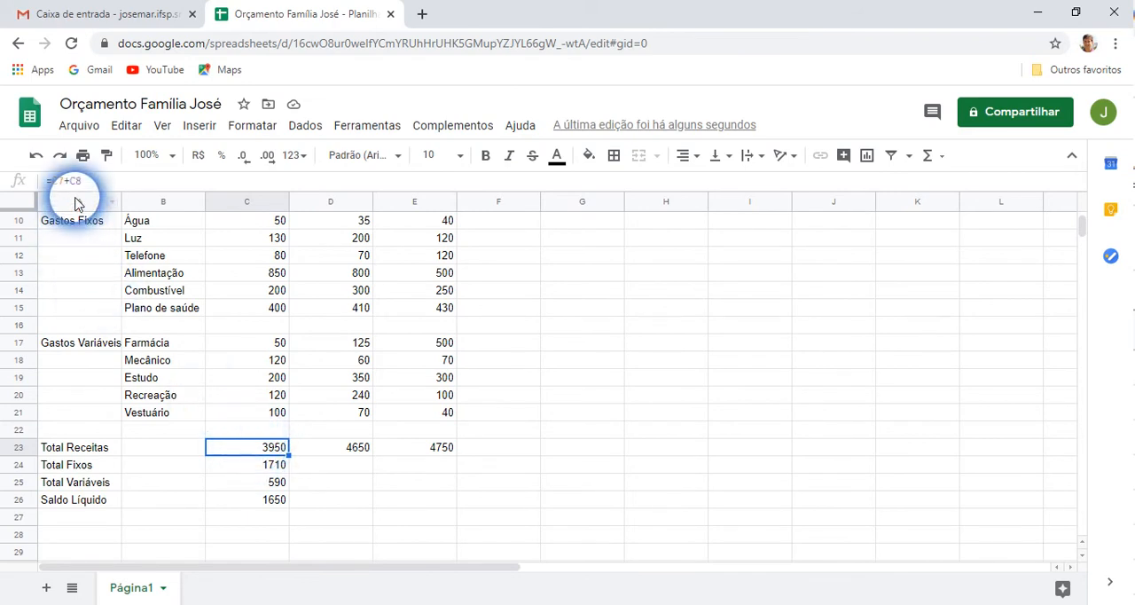
left_click(353, 448)
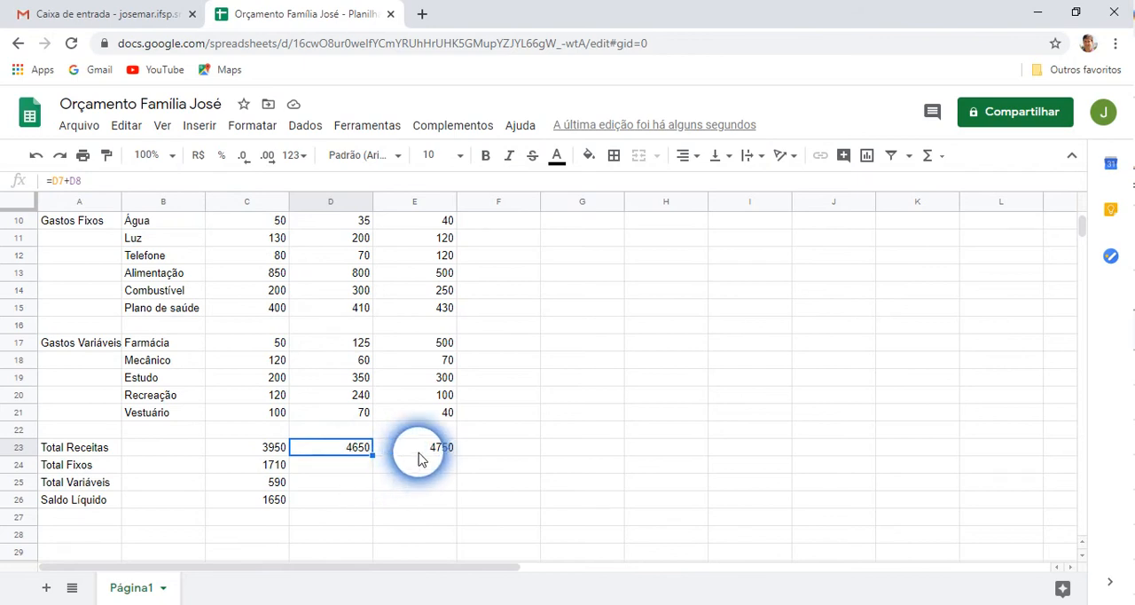
left_click(67, 184)
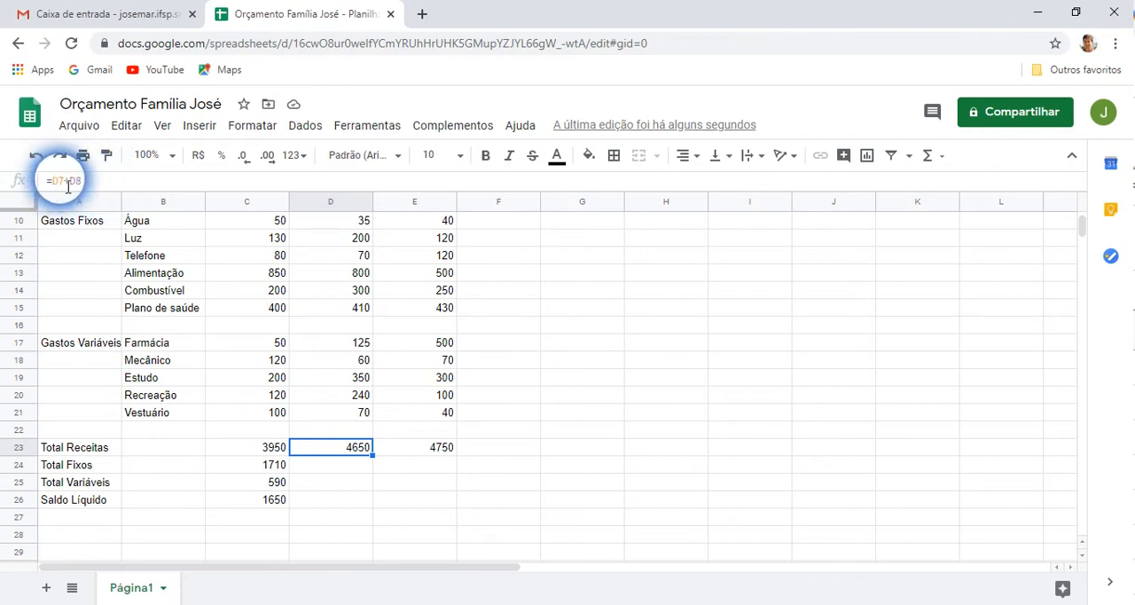
left_click(416, 449)
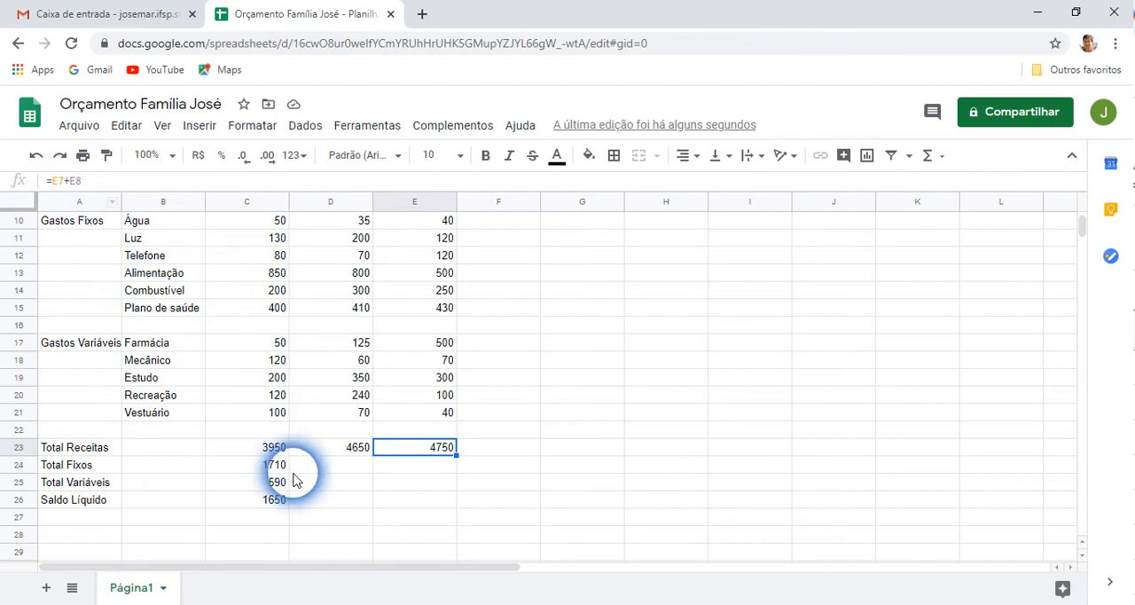
Fill the Total Fixos SOMA formula from C24 across to E24 and check the adjusted ranges in D24 and E24
left_click(266, 468)
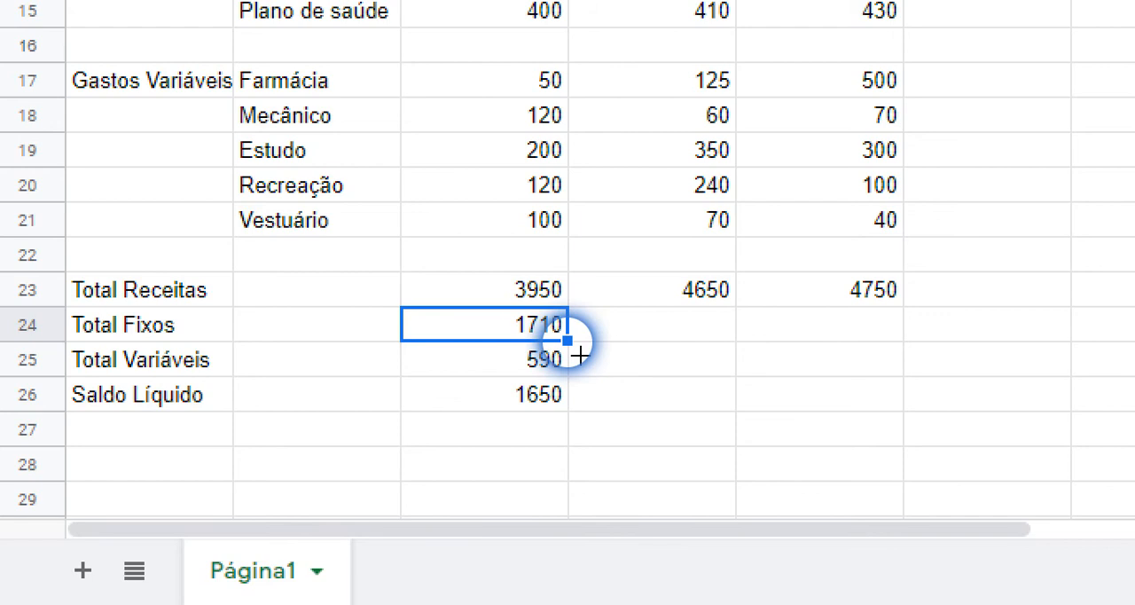
left_click_drag(567, 340, 874, 354)
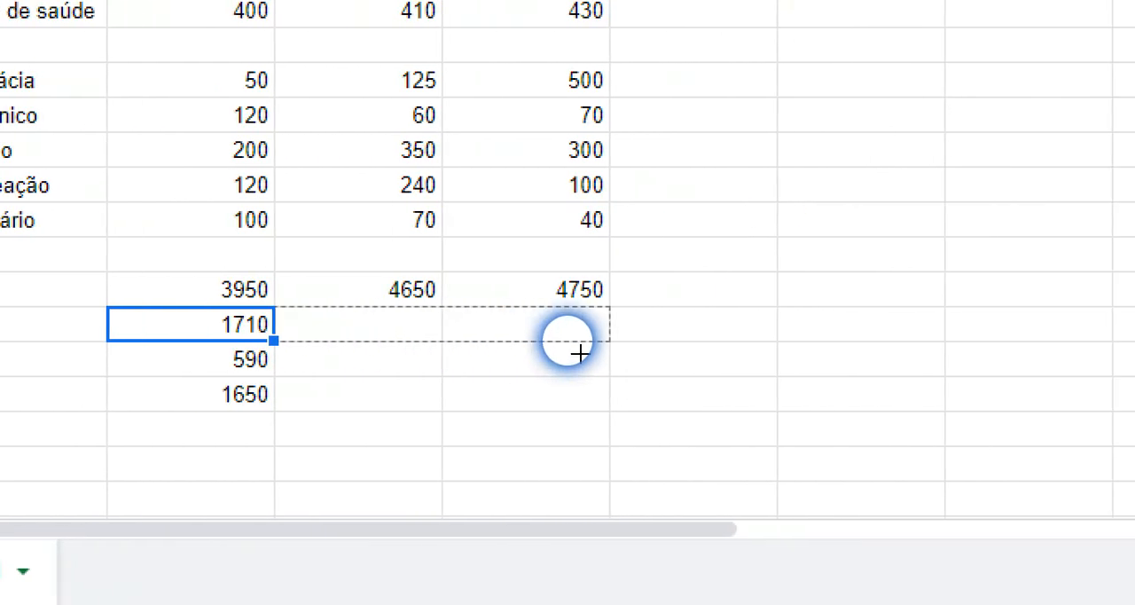
left_click_drag(577, 348, 578, 346)
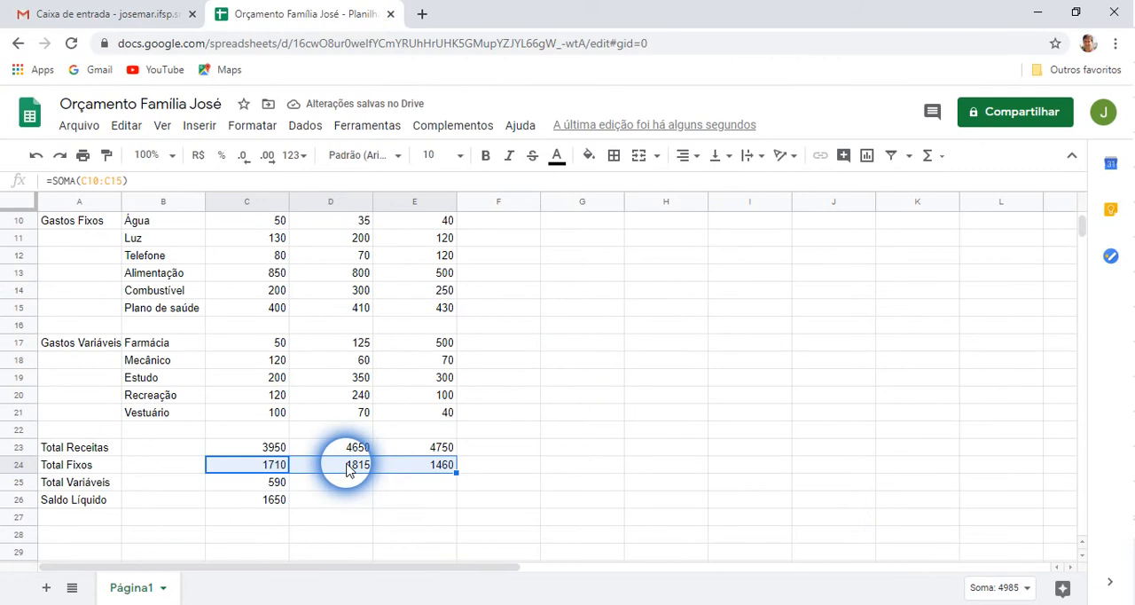
left_click(348, 470)
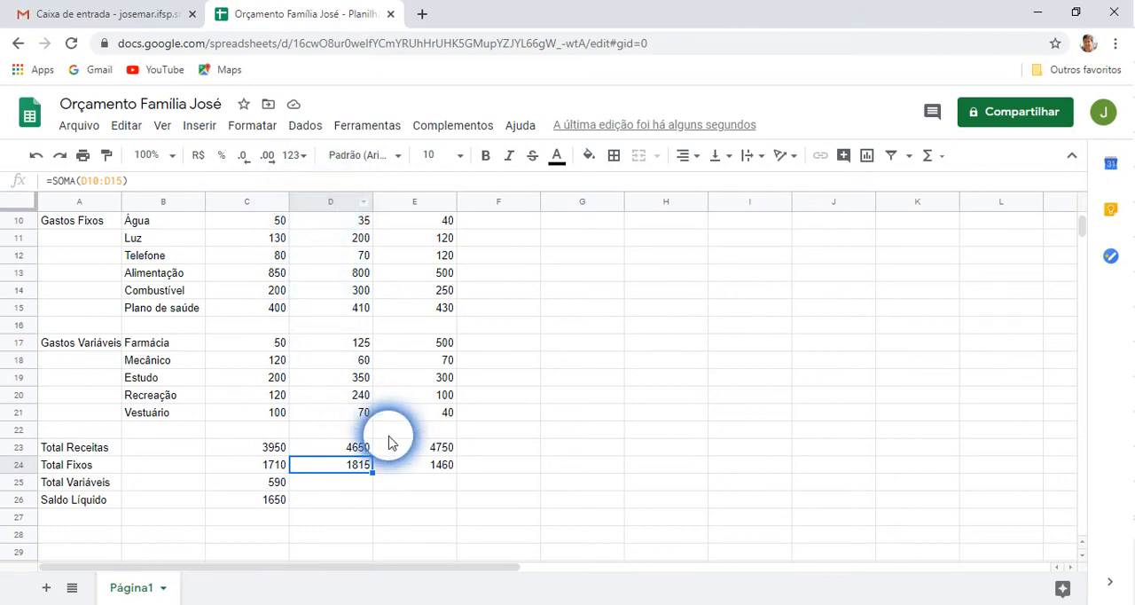
left_click(435, 470)
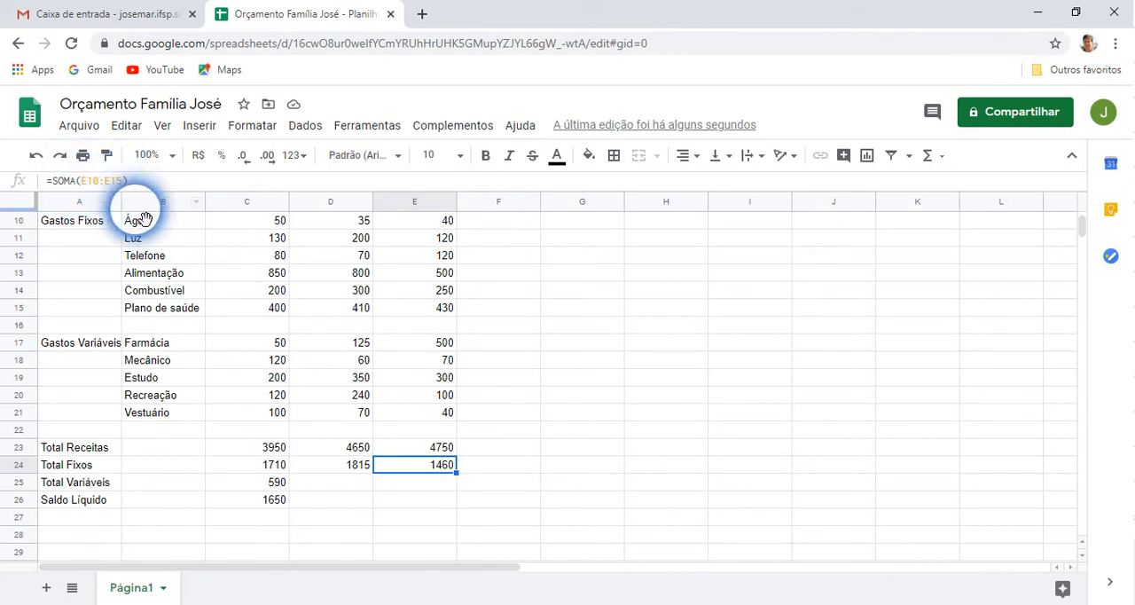
Fill the Total Variáveis formula from C25 across to E25 and check the copied formulas in D25 and E25
left_click(274, 488)
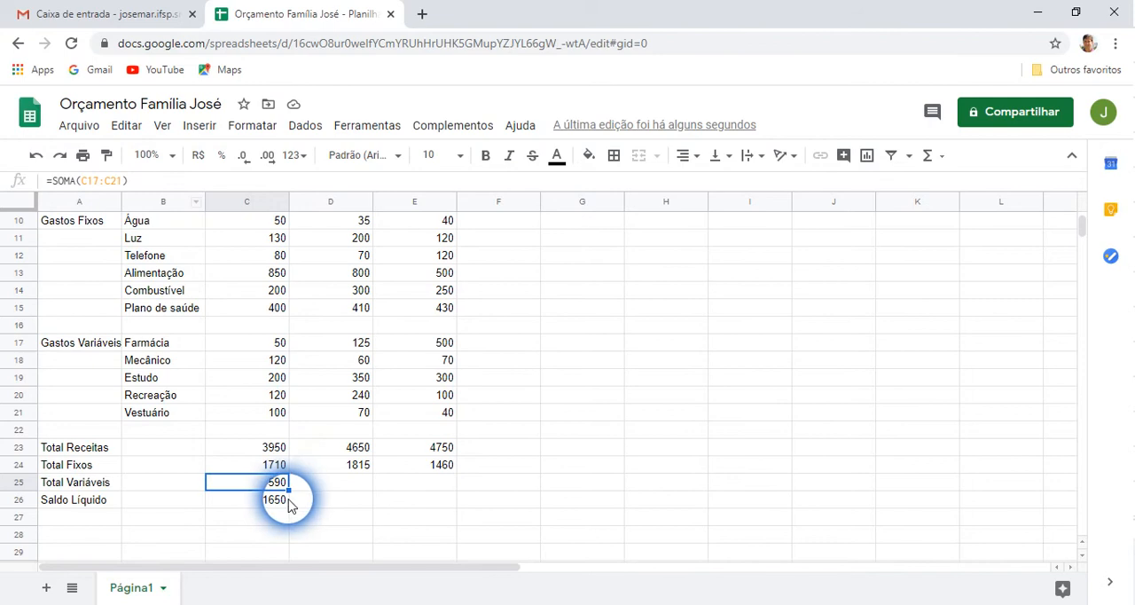
left_click_drag(288, 489, 443, 488)
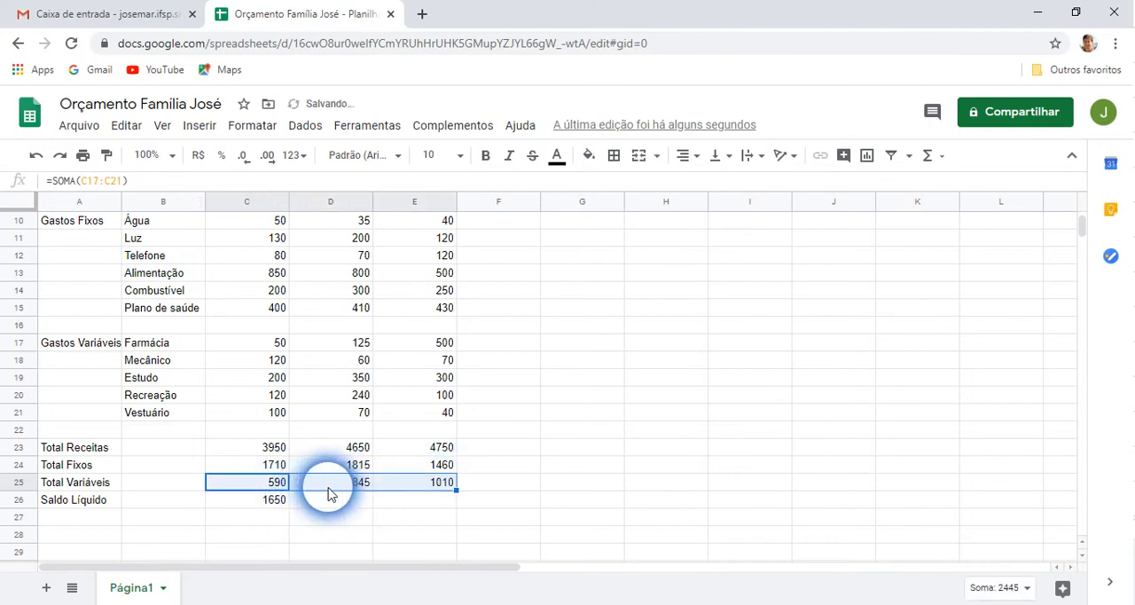
left_click(330, 484)
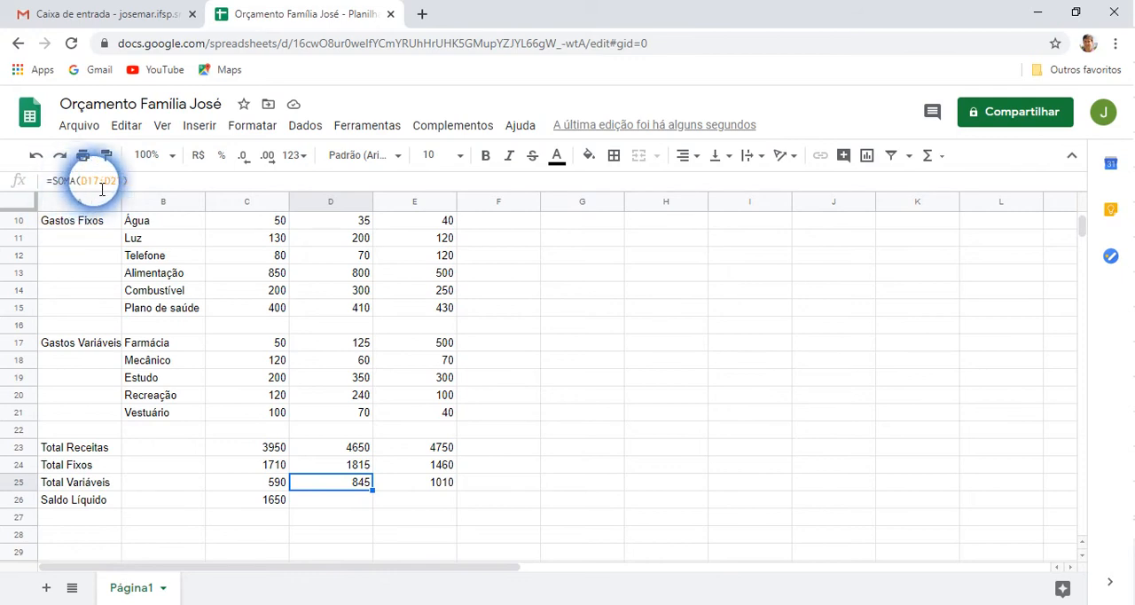
left_click(424, 482)
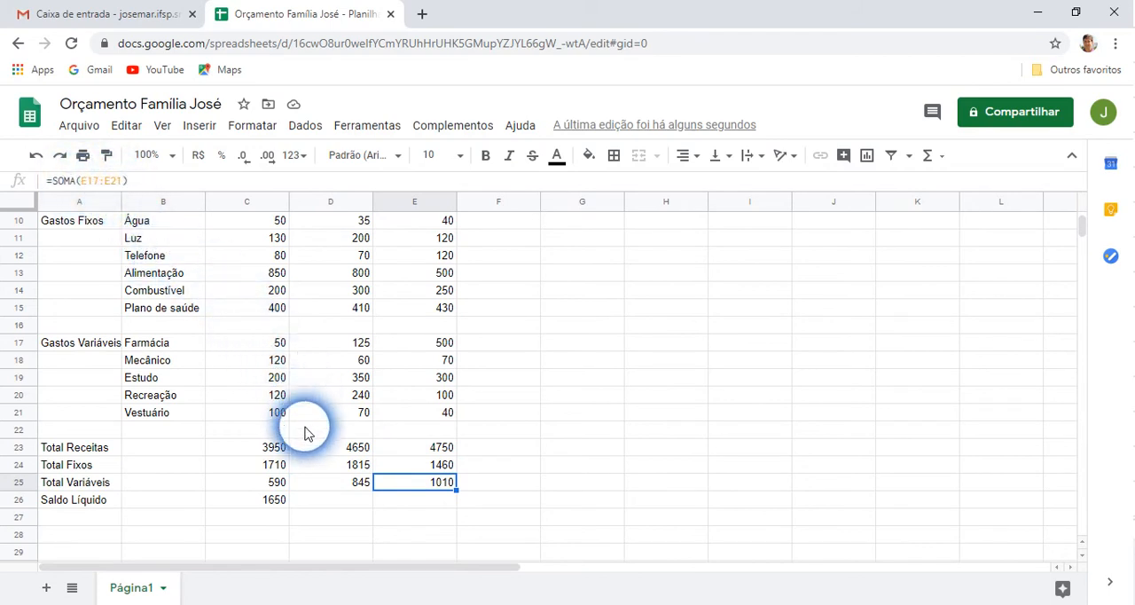
Fill the Saldo Líquido formula from C26 across to E26 and check the copied formulas in D26 and E26
left_click(270, 508)
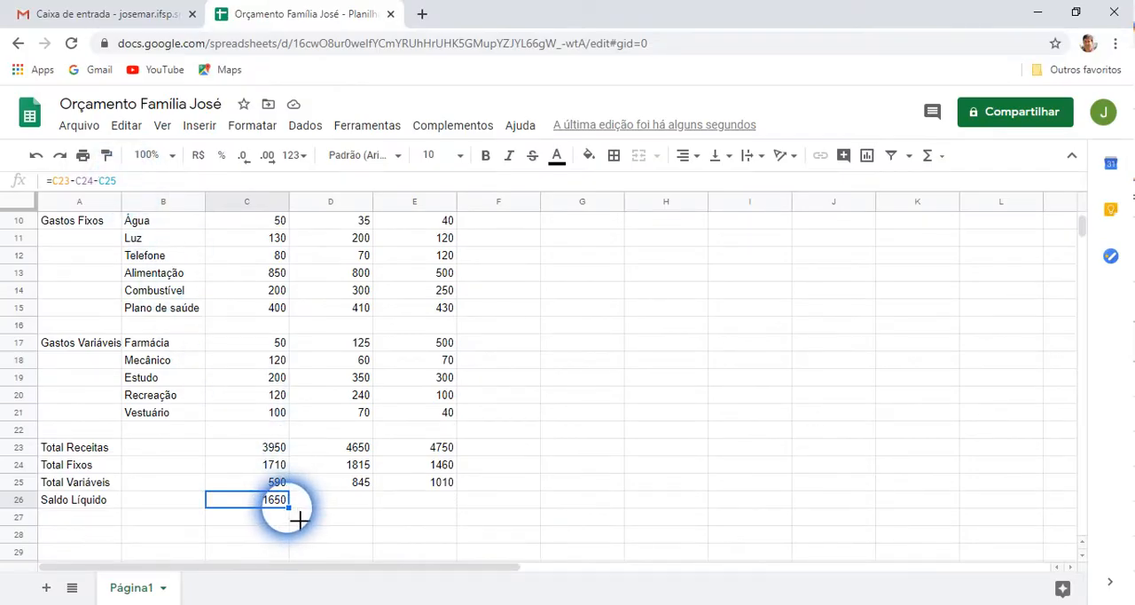
left_click_drag(299, 520, 444, 511)
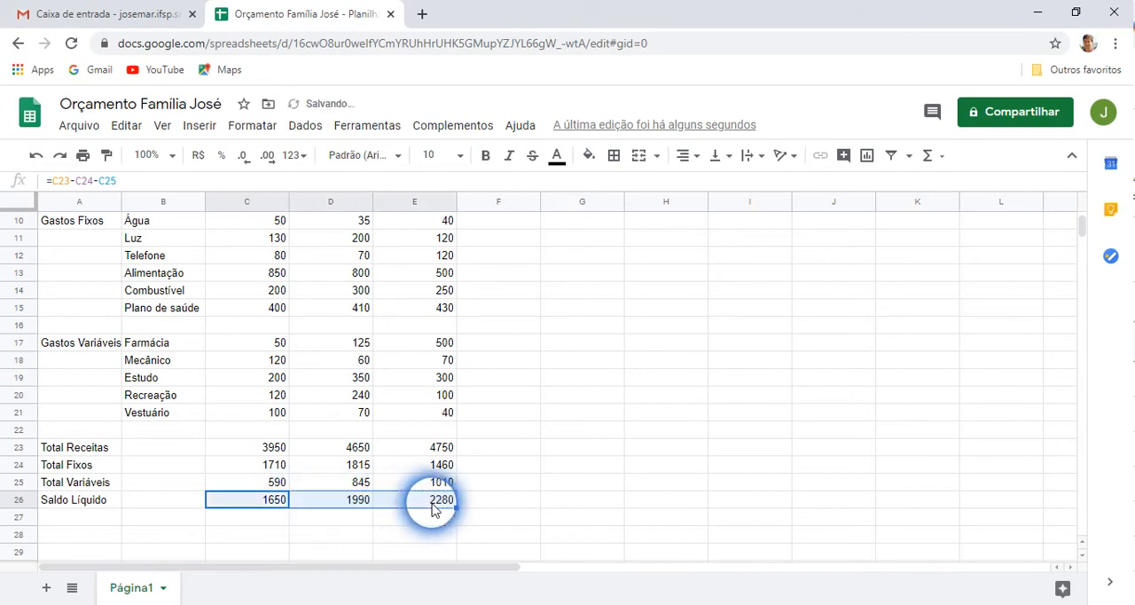
left_click(342, 499)
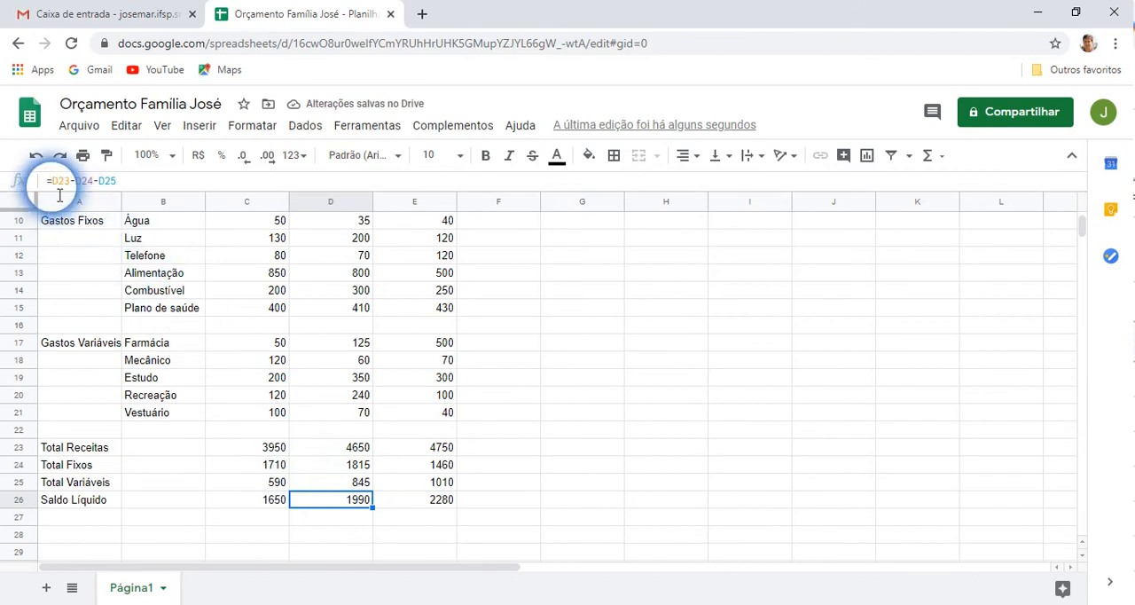
left_click(430, 506)
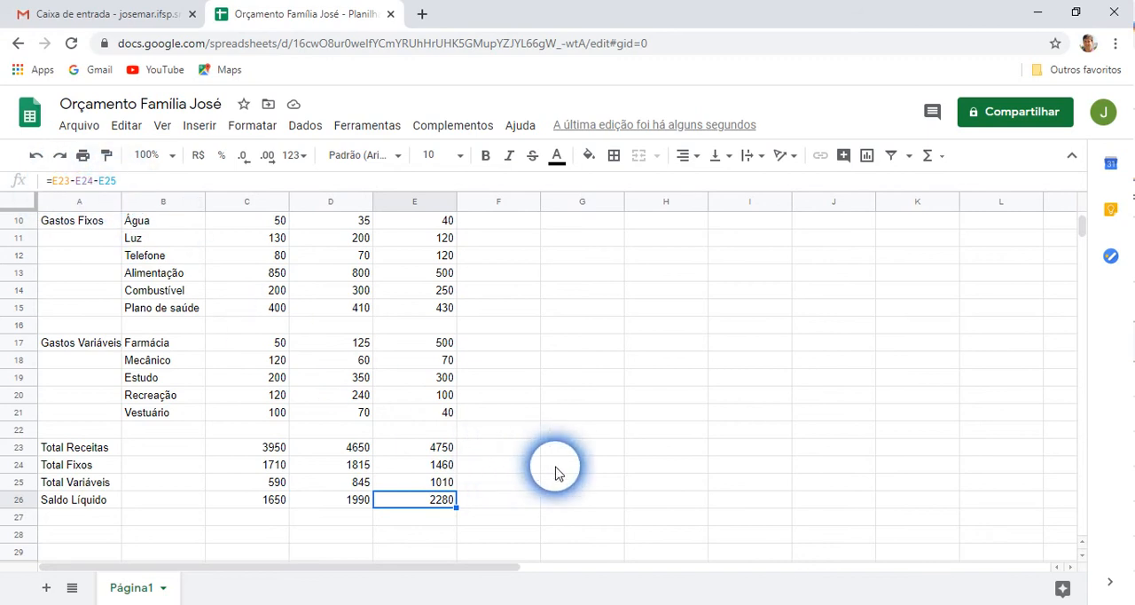
Add the column header Média in cell F6 next to Março
scroll(545, 477, "up", 4)
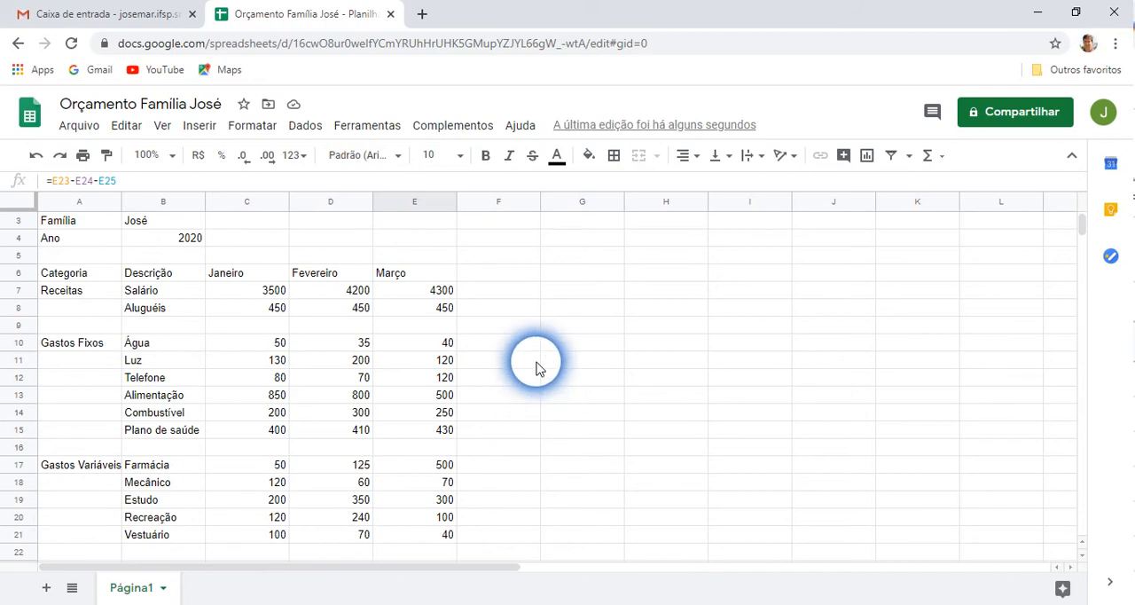
scroll(536, 369, "down", 1)
scroll(537, 377, "up", 1)
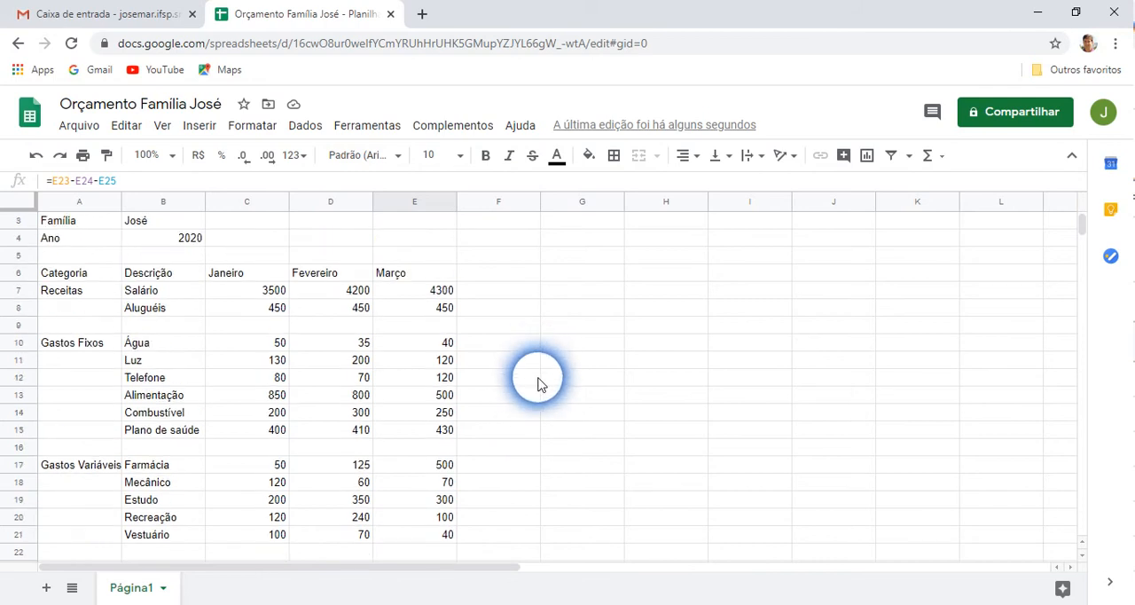
left_click(499, 277)
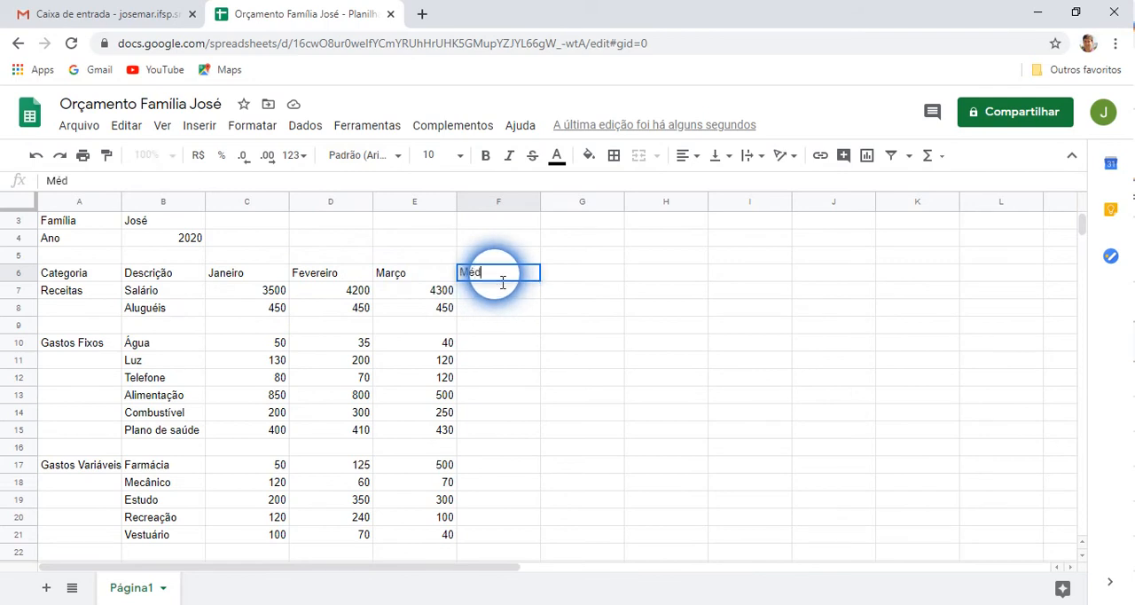
key("Return")
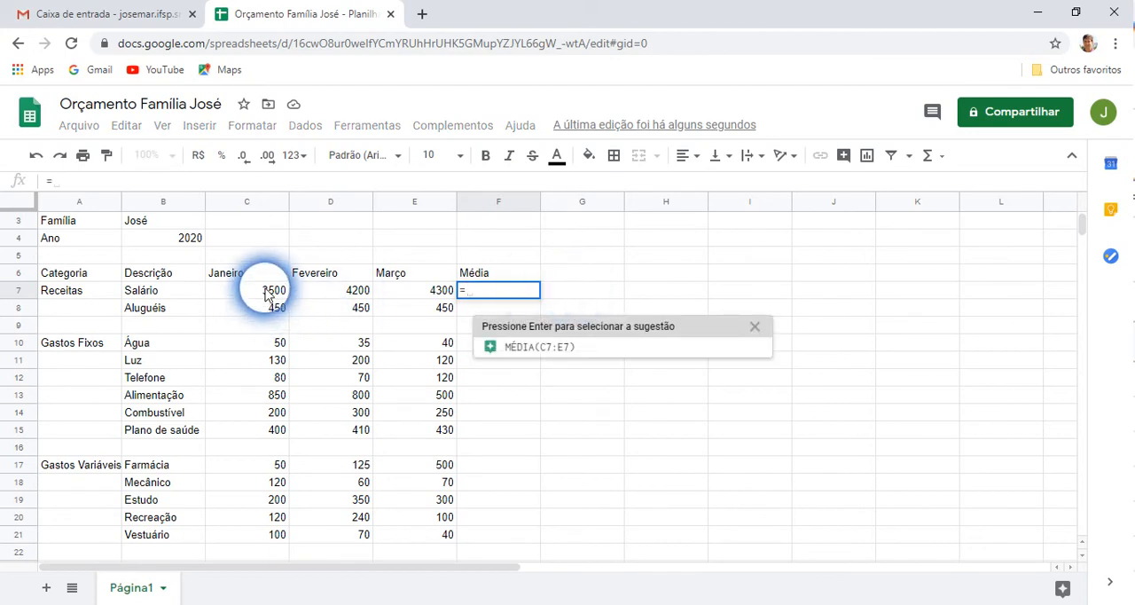
Enter the formula =(C7+D7+E7)/3 in F7 to average the three months of Salário
type("(")
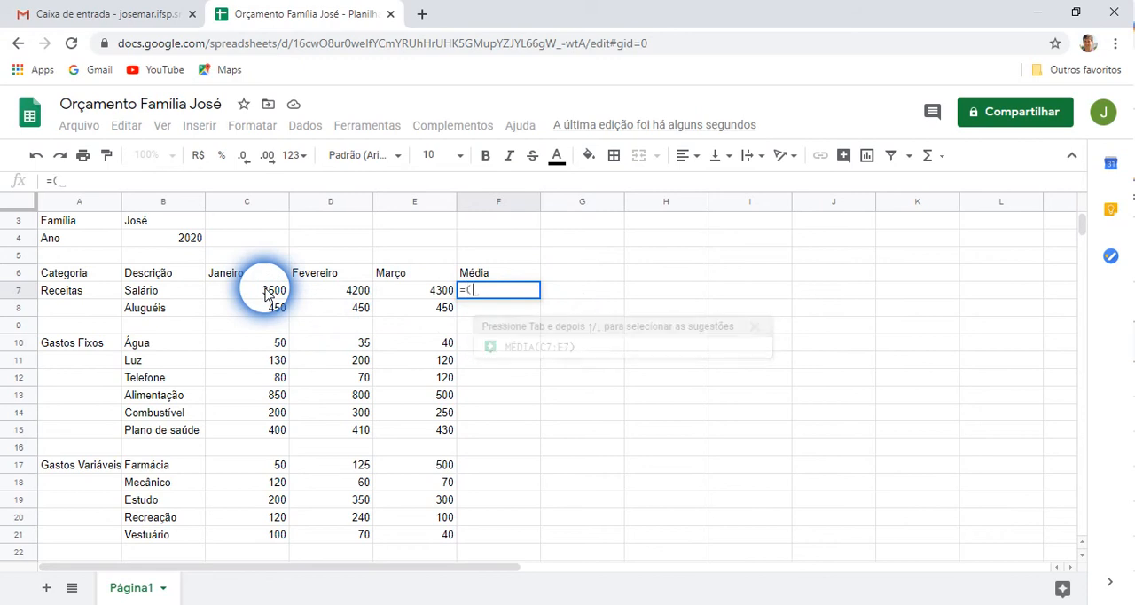
left_click(267, 295)
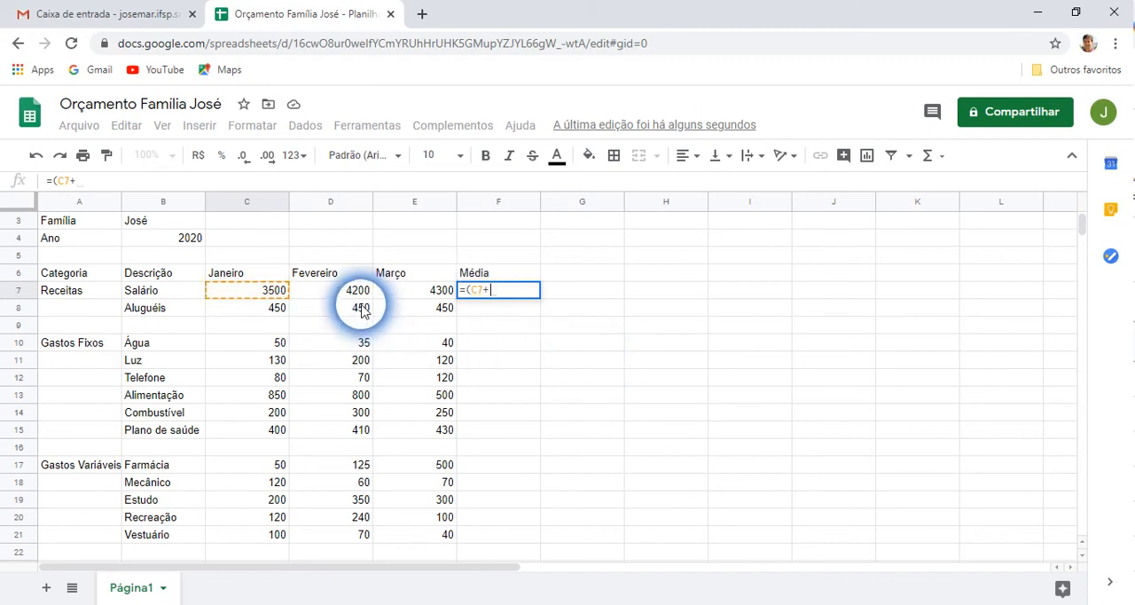
left_click(332, 289)
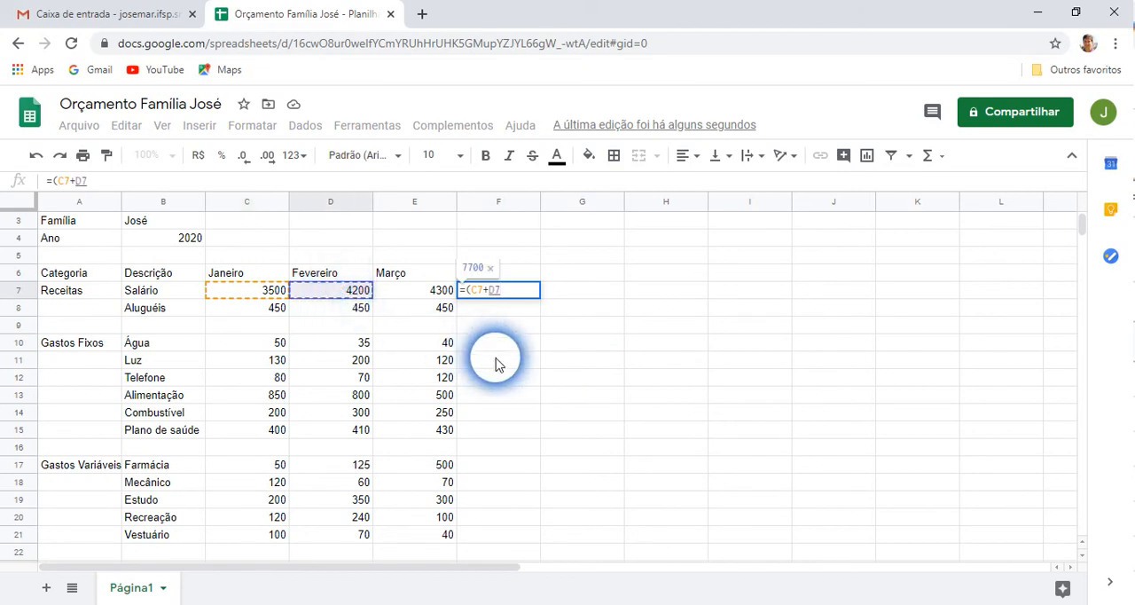
type("+")
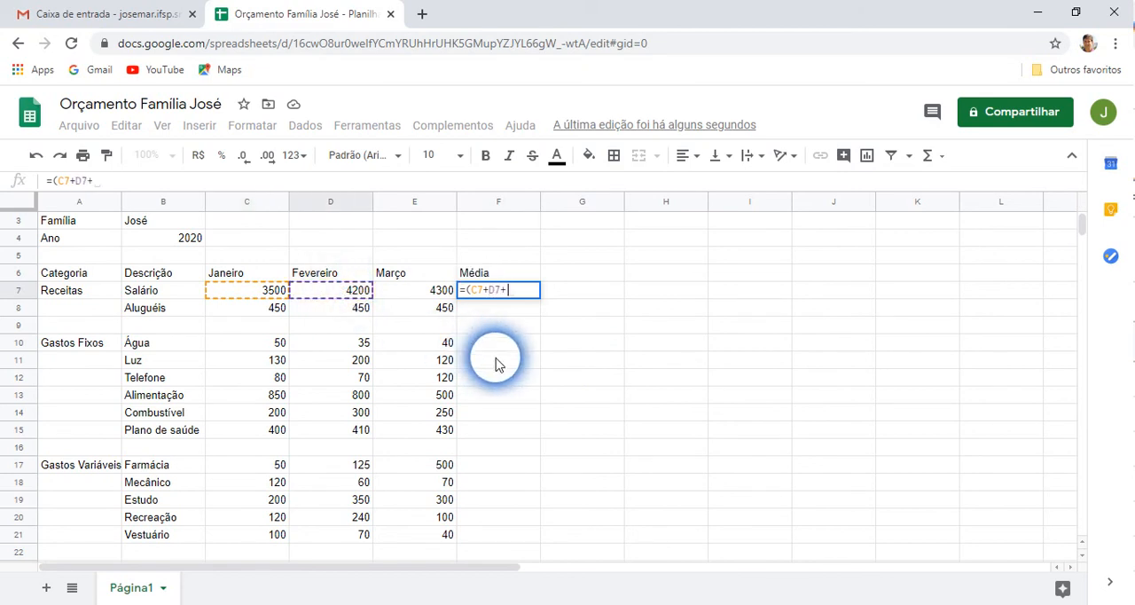
left_click(435, 290)
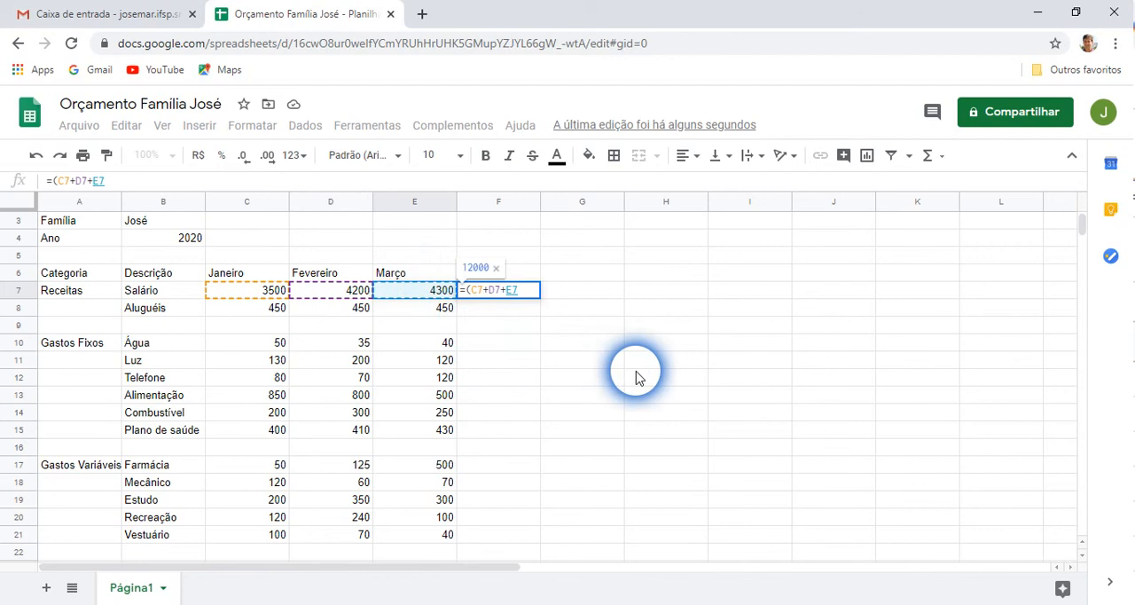
type(")")
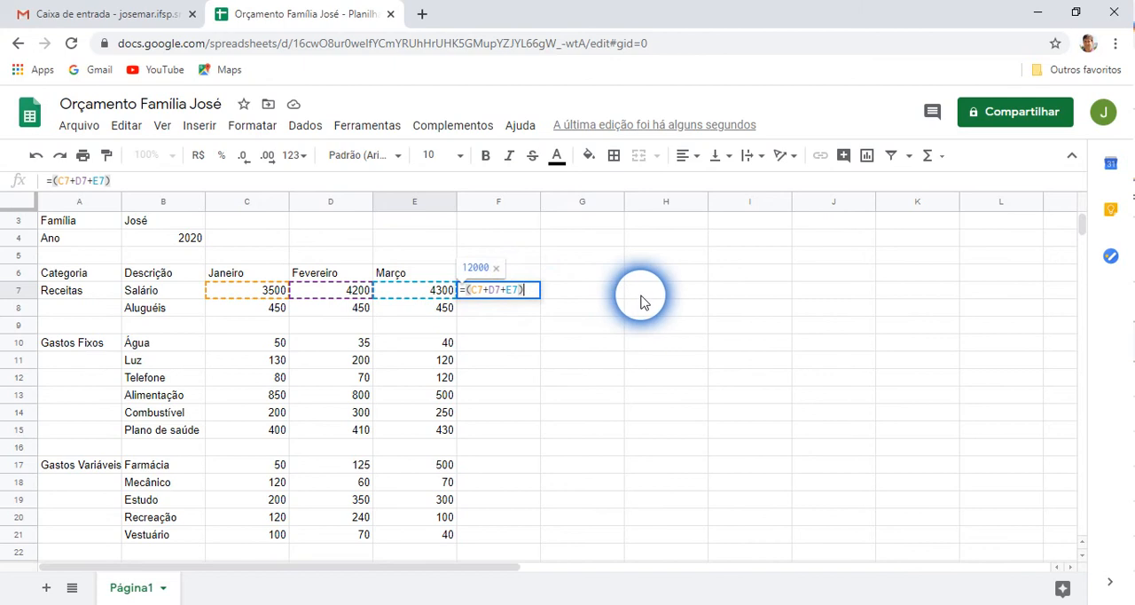
type("/")
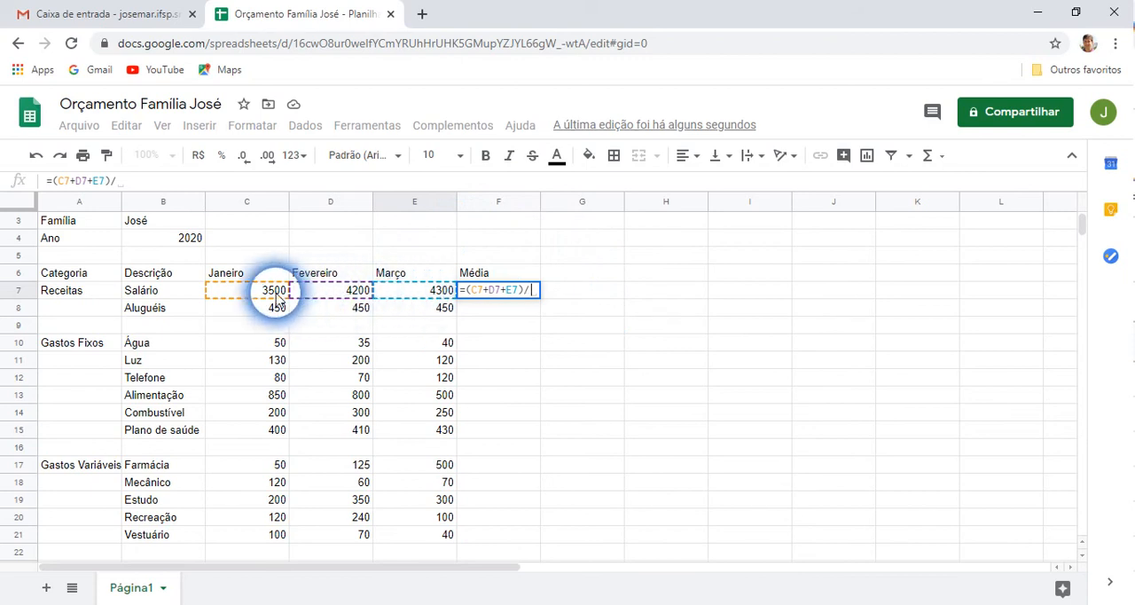
type("3")
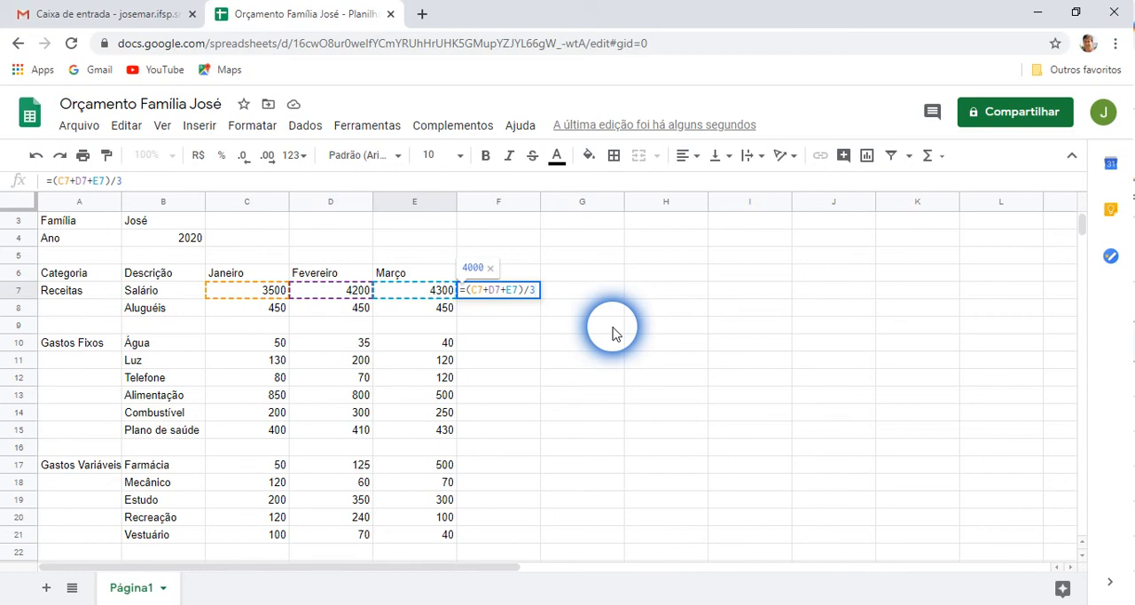
key("Return")
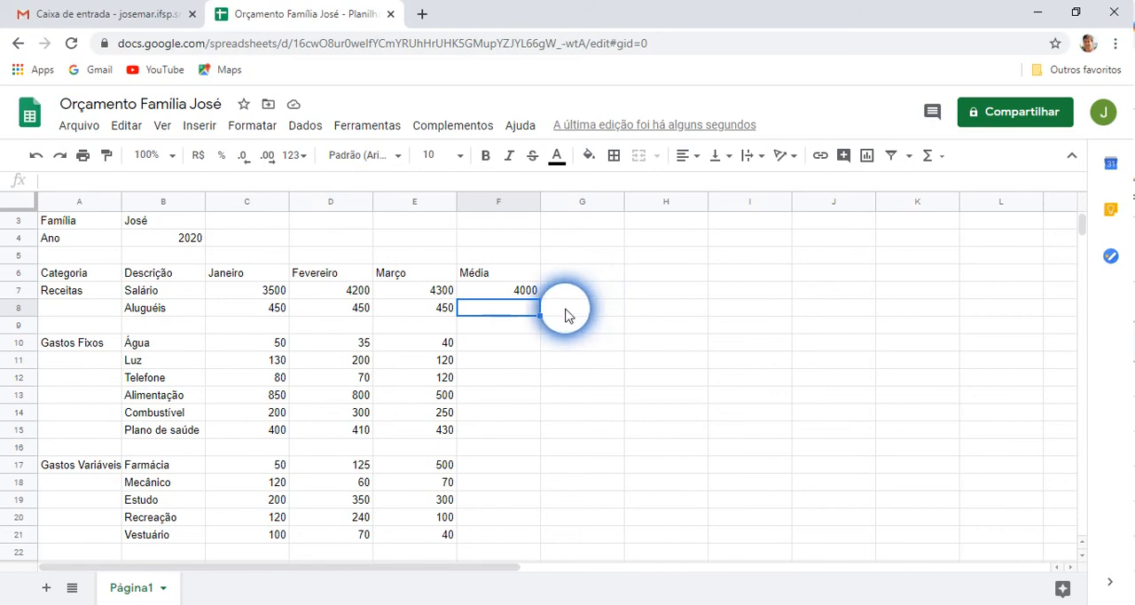
Replace the formula in F7 with =Média(C7:E7) to average Salário over January to March
left_click(520, 294)
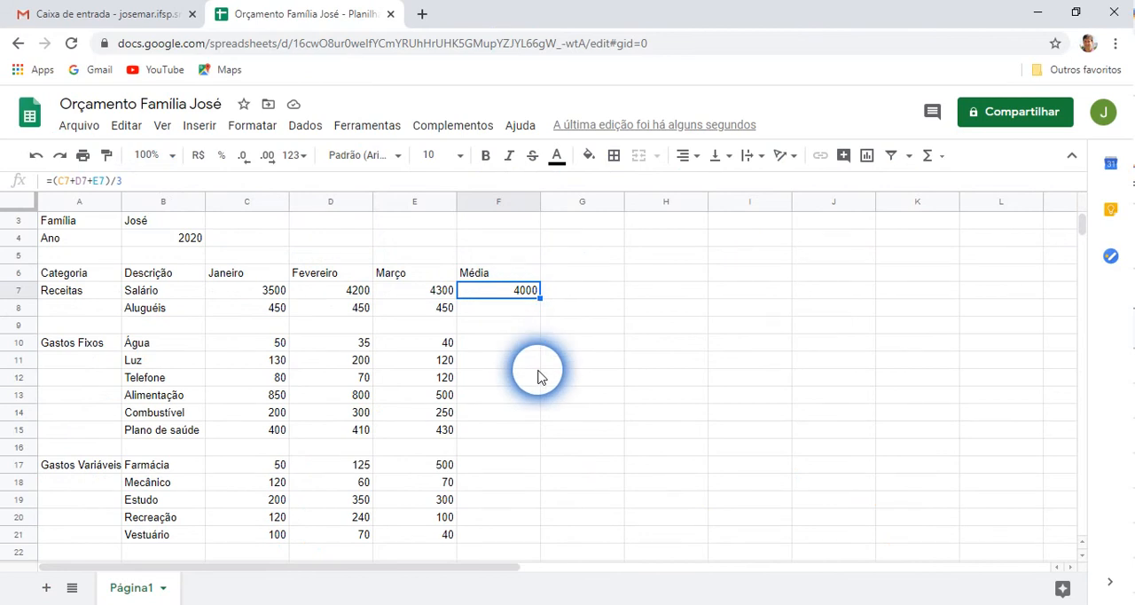
key("Delete")
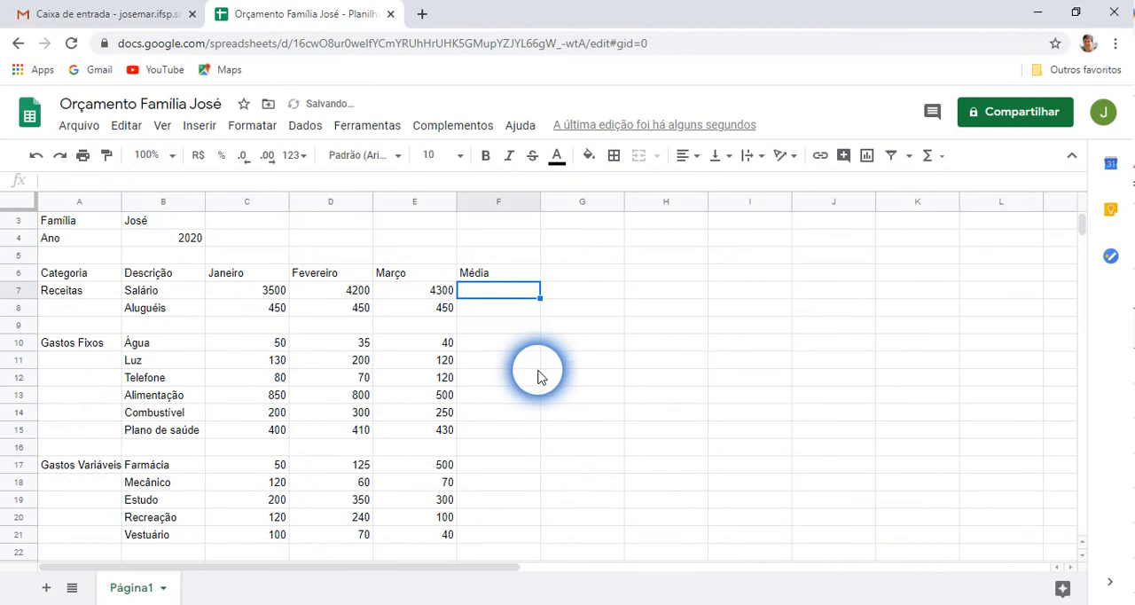
type("=")
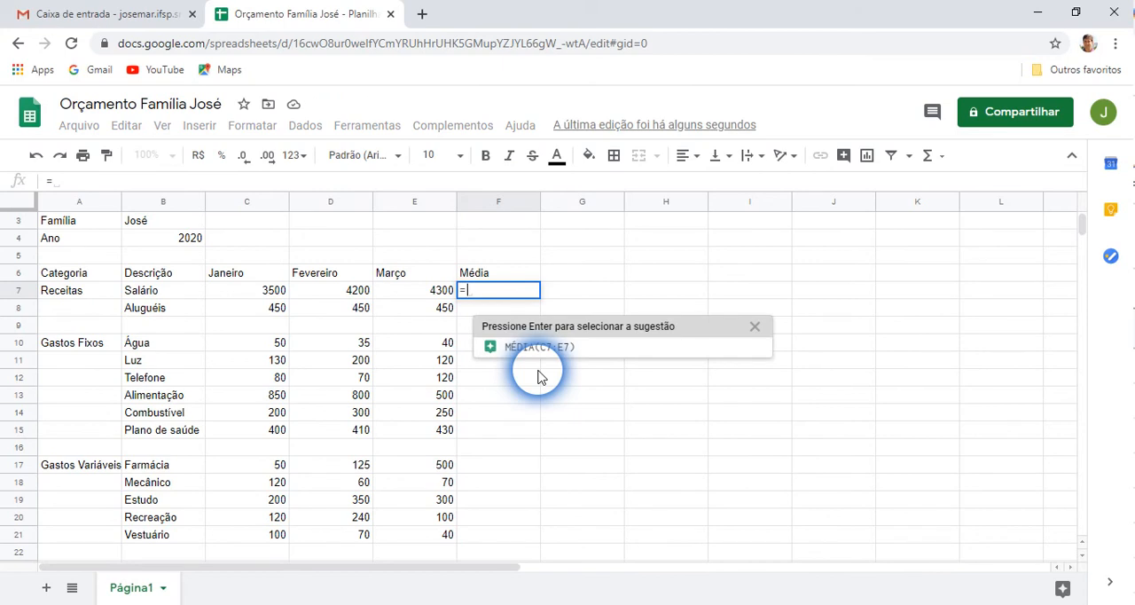
type("M")
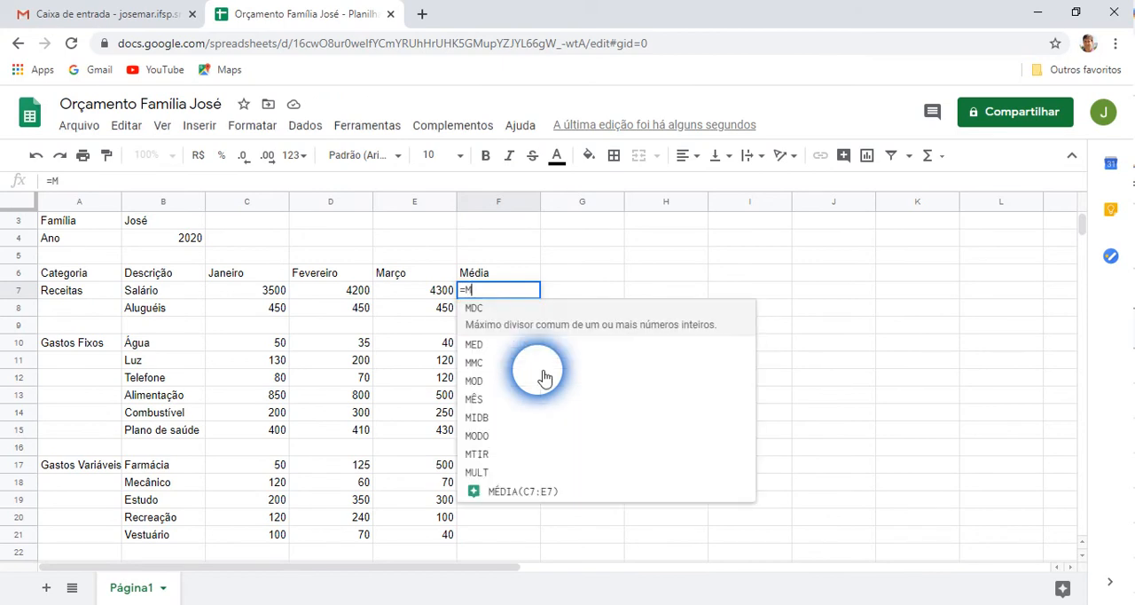
type("é")
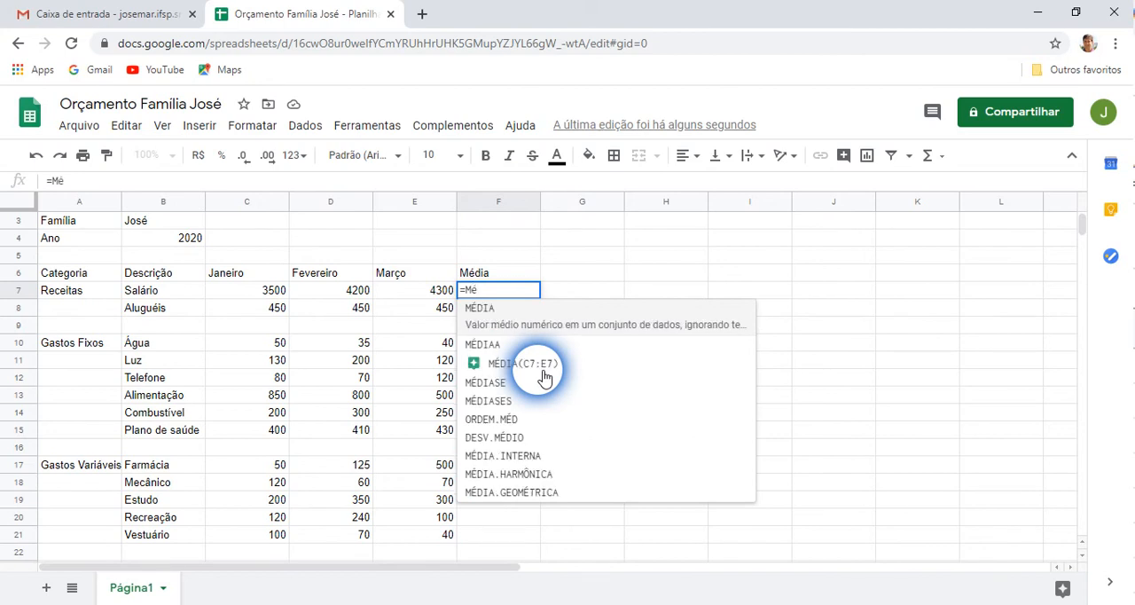
type("dia")
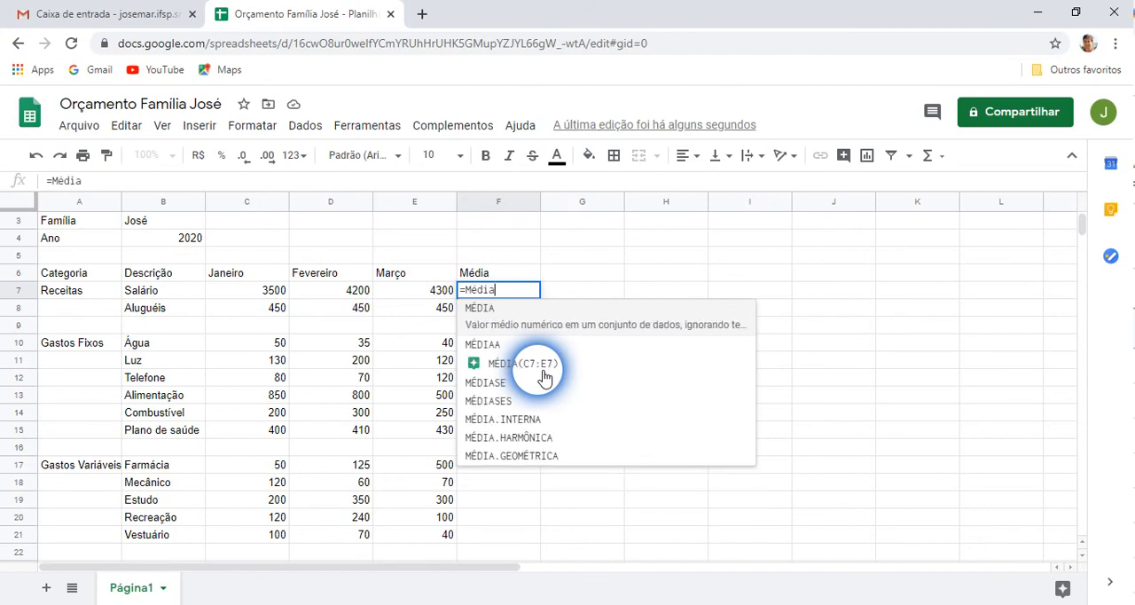
type("(")
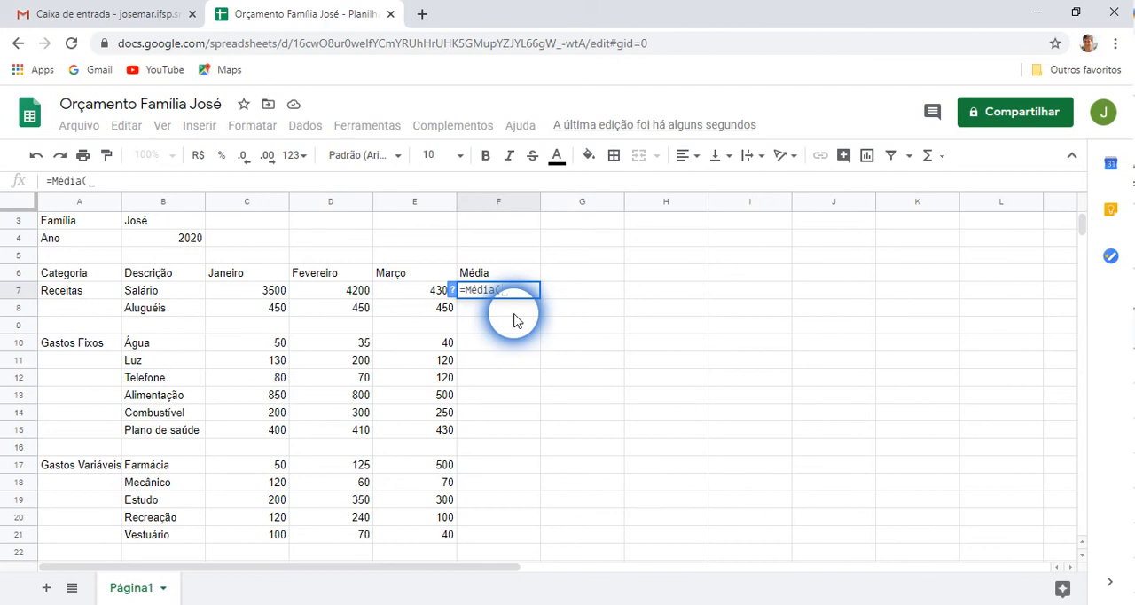
type("C")
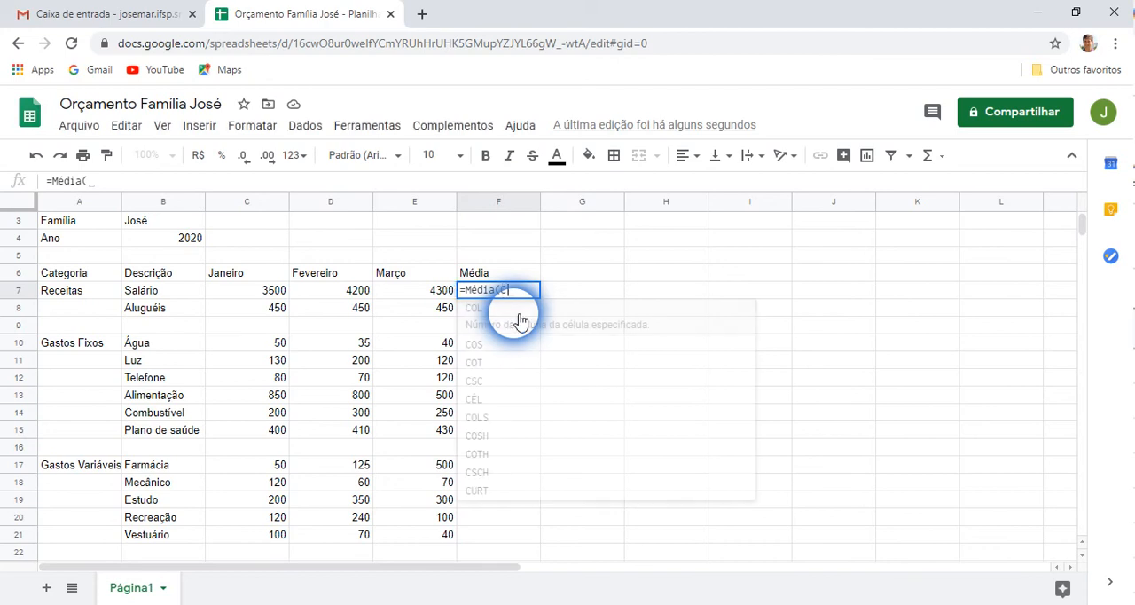
type("7")
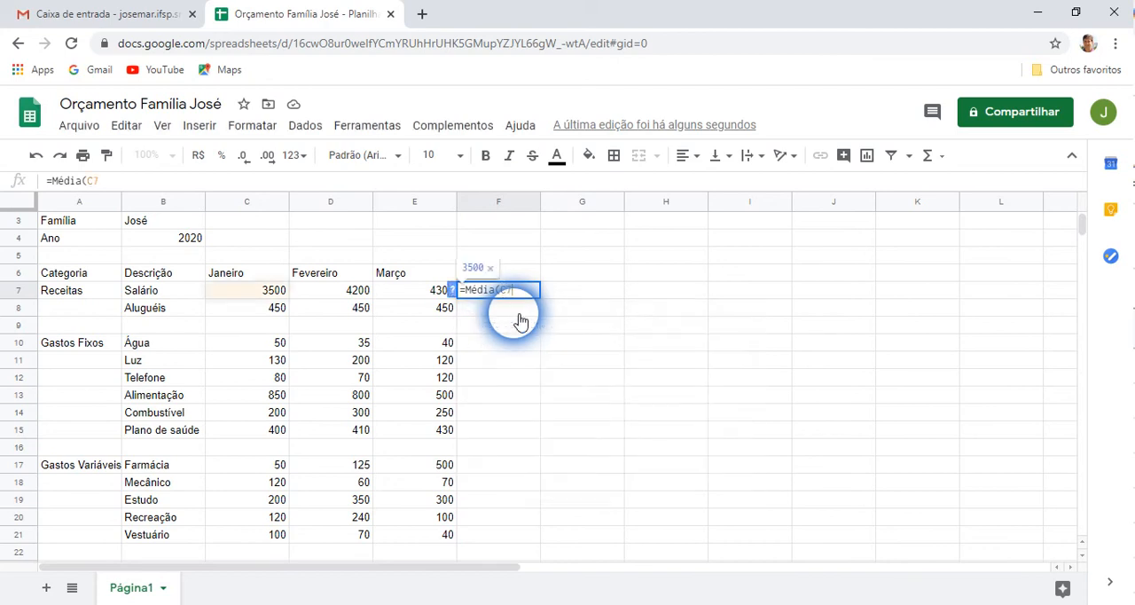
type(":")
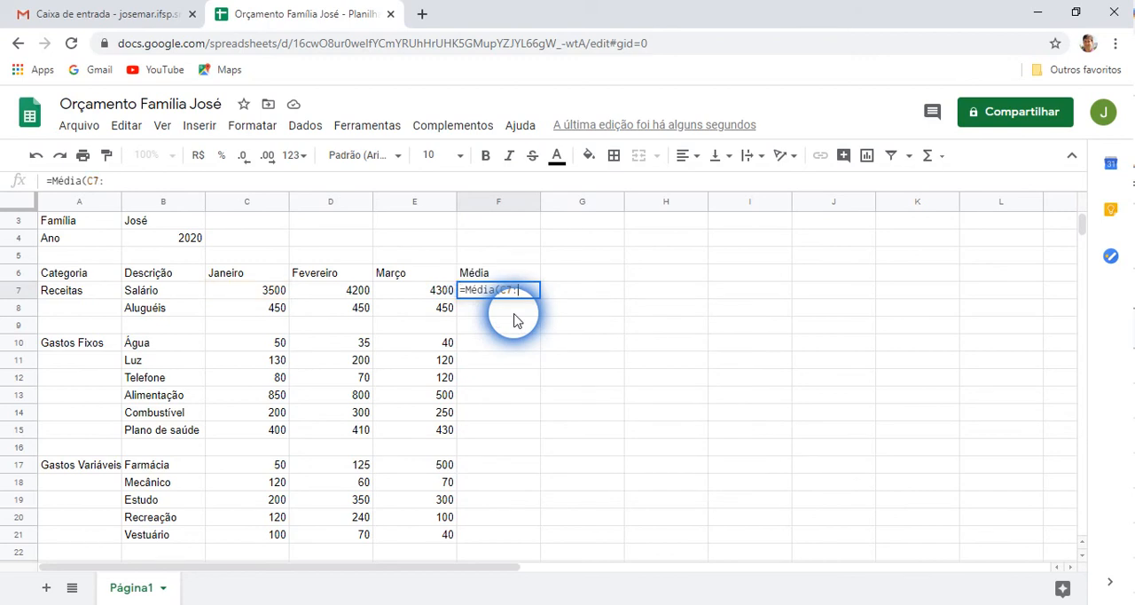
type("E")
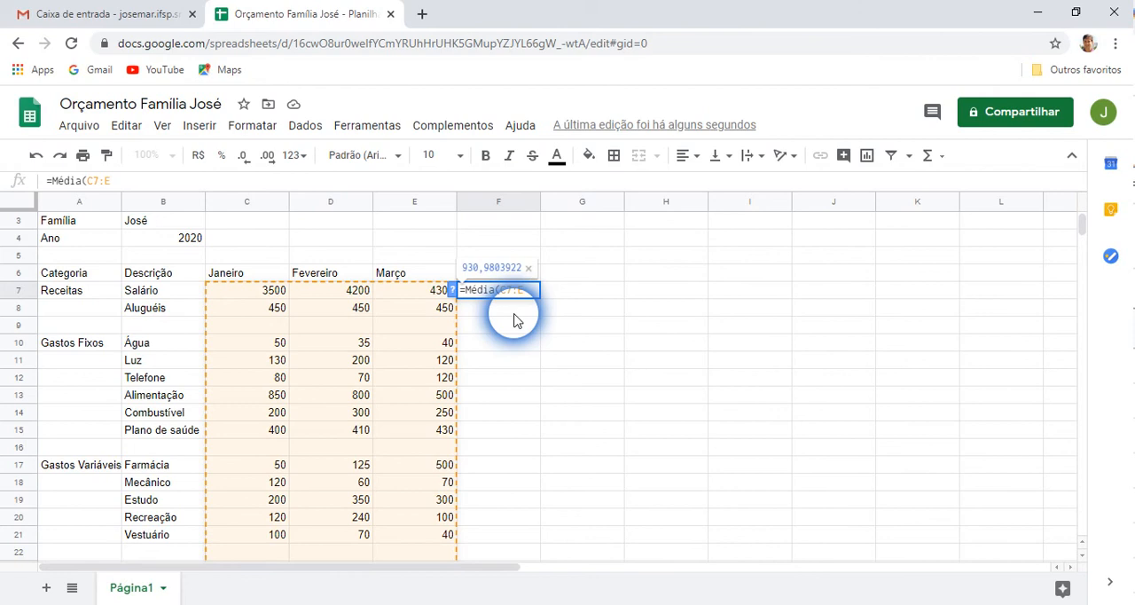
type("7")
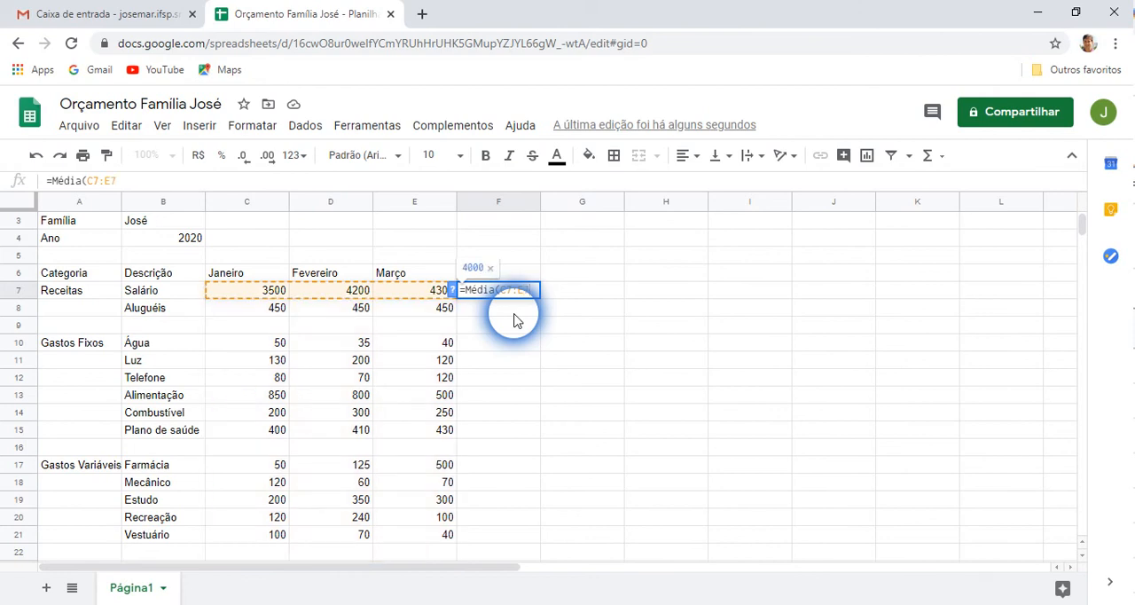
type(")")
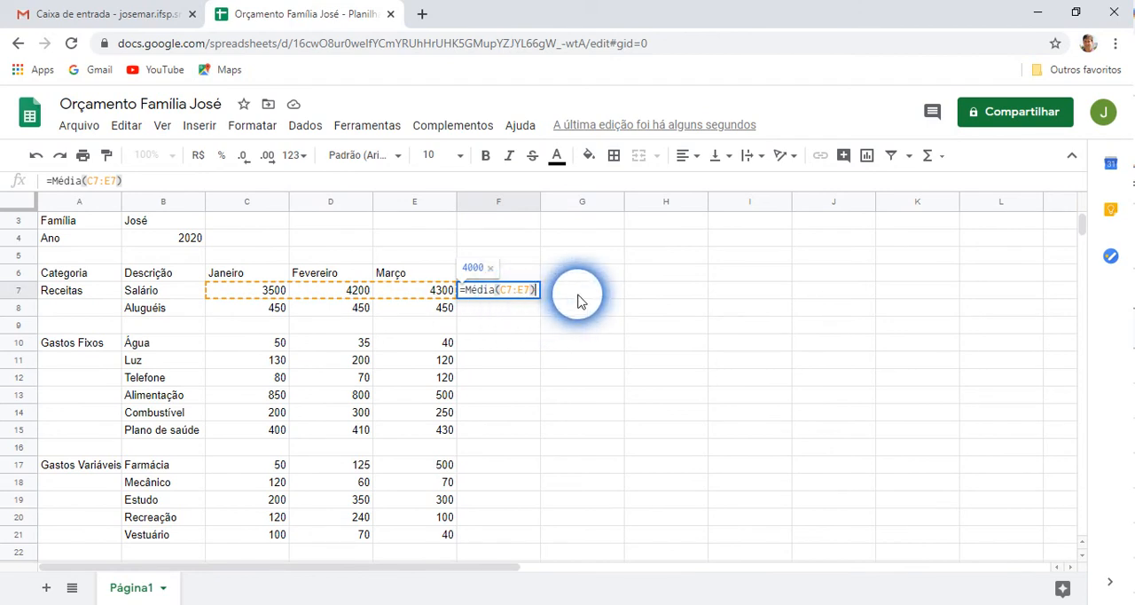
key("Return")
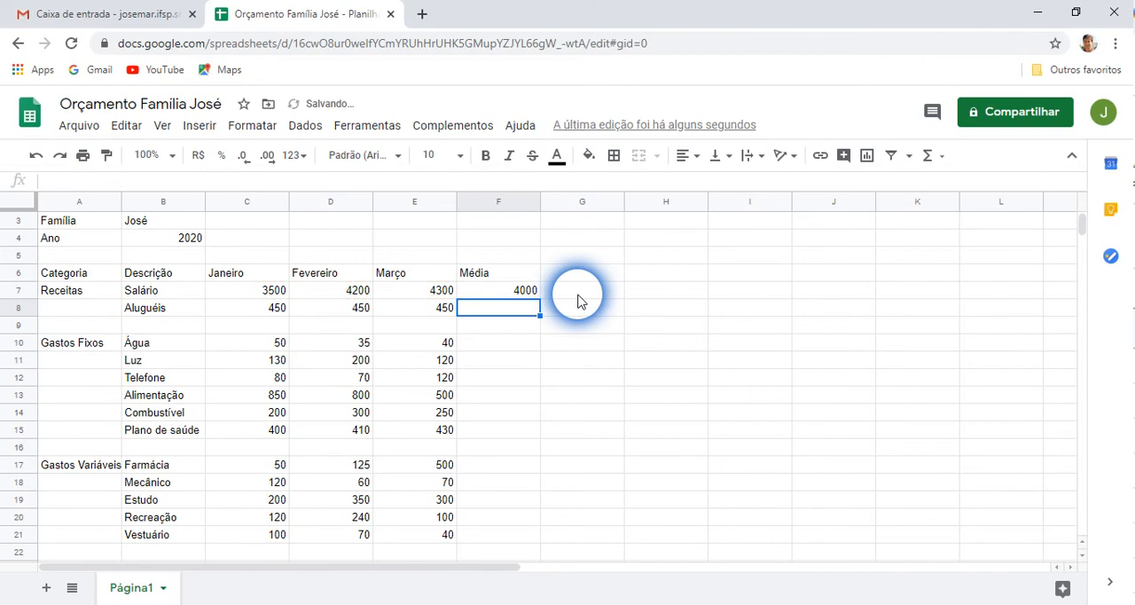
Fill the Média formula from F7 down through F21
left_click(514, 289)
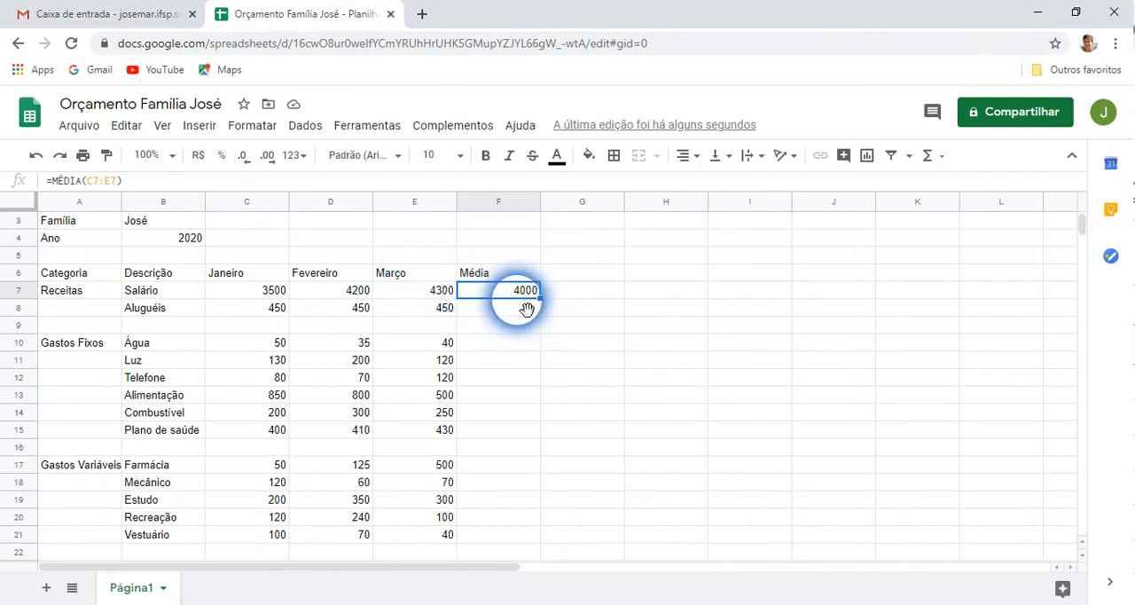
scroll(512, 354, "down", 2)
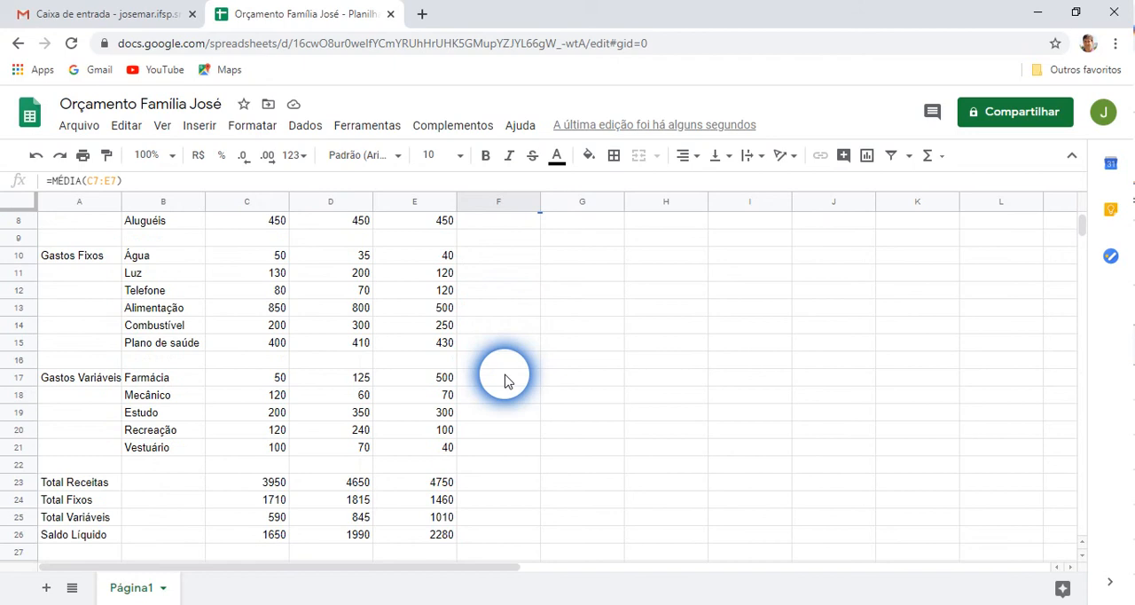
scroll(505, 379, "up", 1)
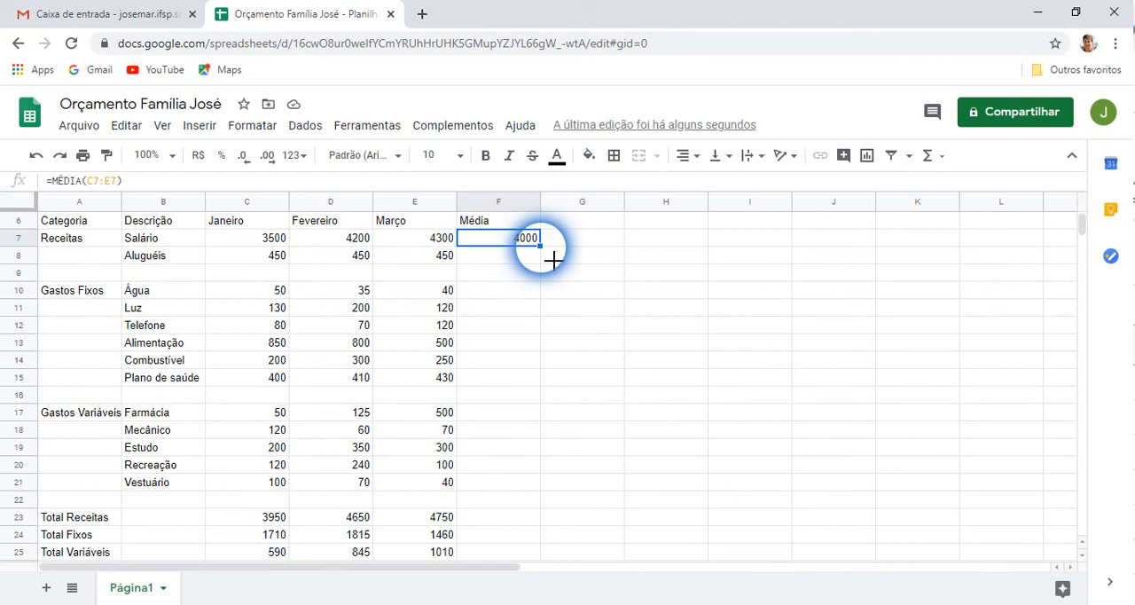
left_click_drag(539, 245, 517, 493)
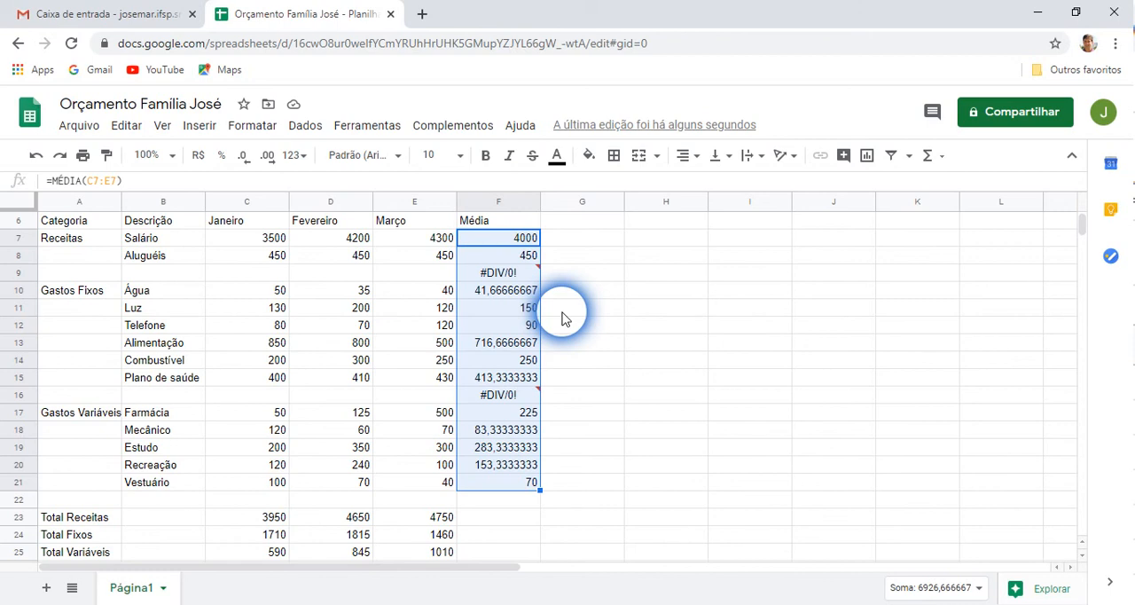
Inspect the copied average formulas in F7 and F8 and the error shown in F9
left_click(493, 240)
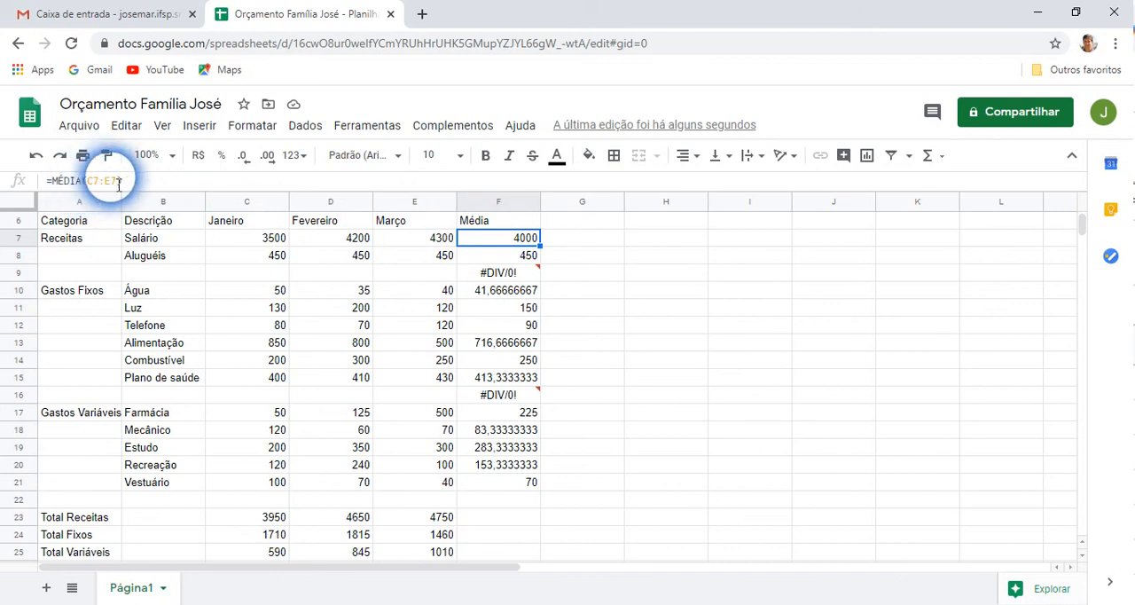
left_click(517, 256)
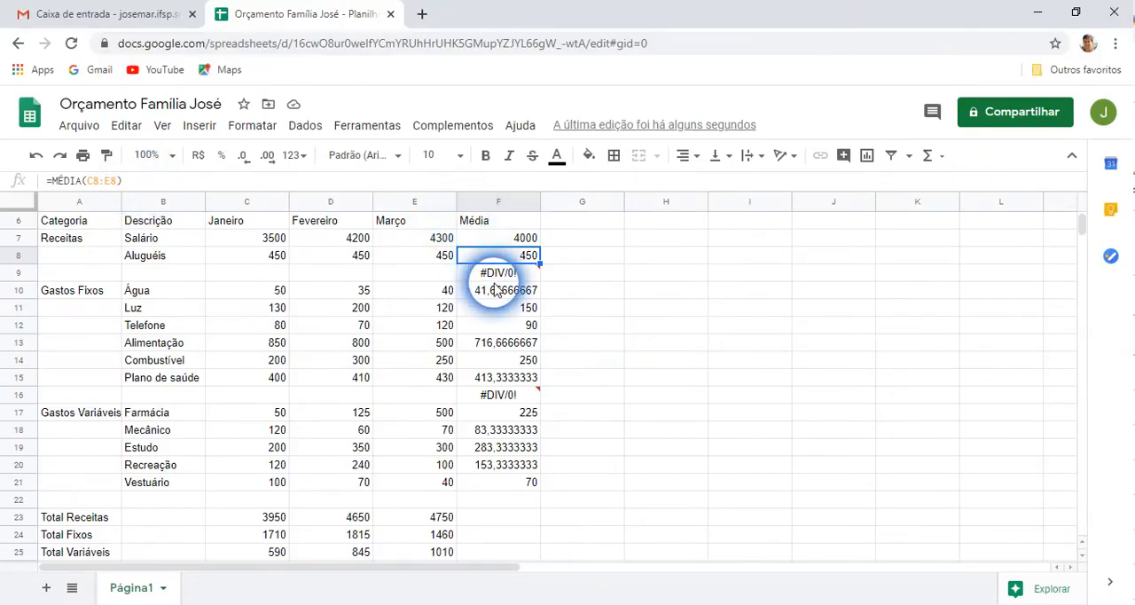
mouse_move(1016, 479)
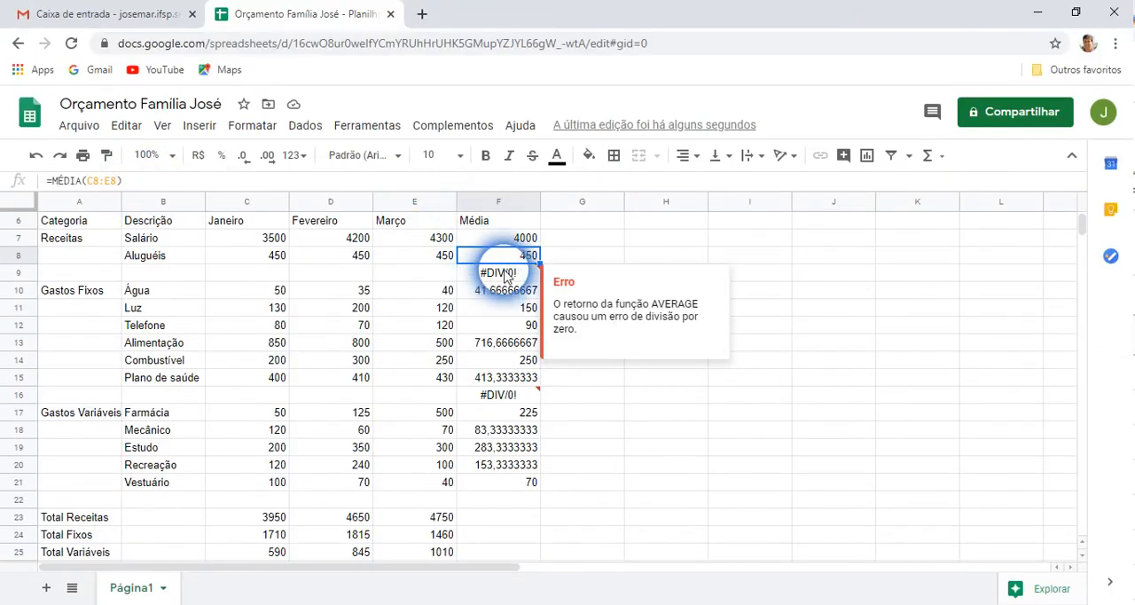
left_click(510, 277)
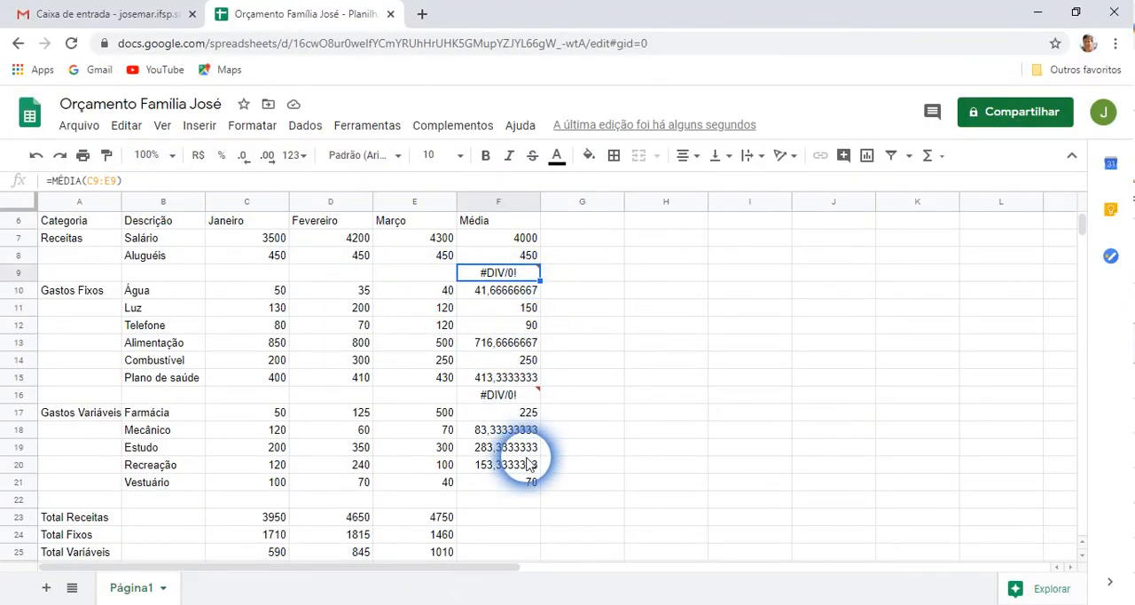
left_click(522, 258)
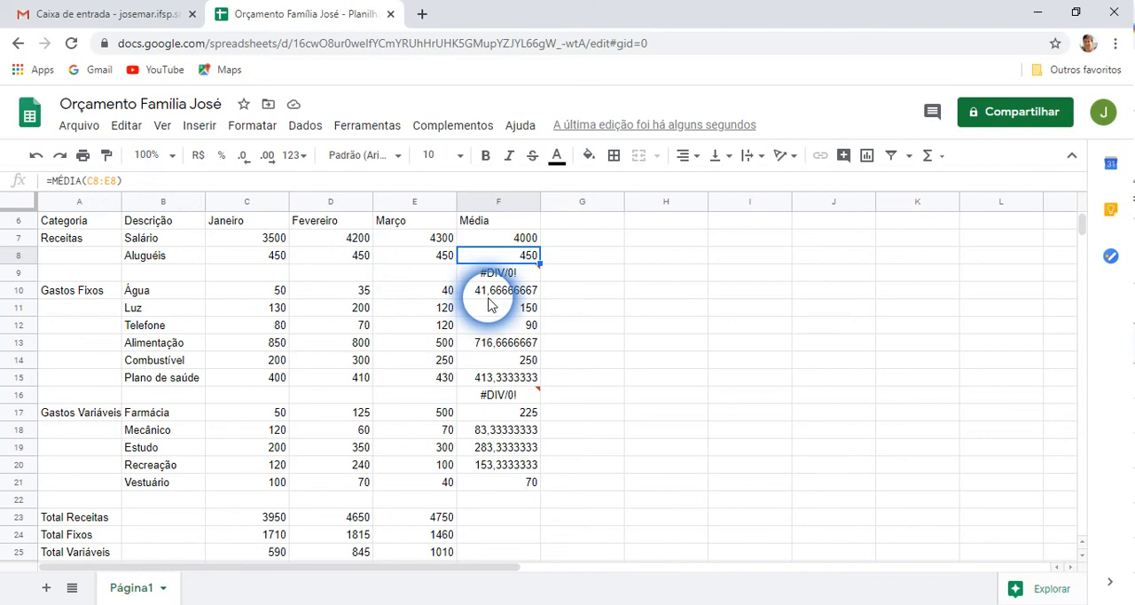
mouse_move(544, 288)
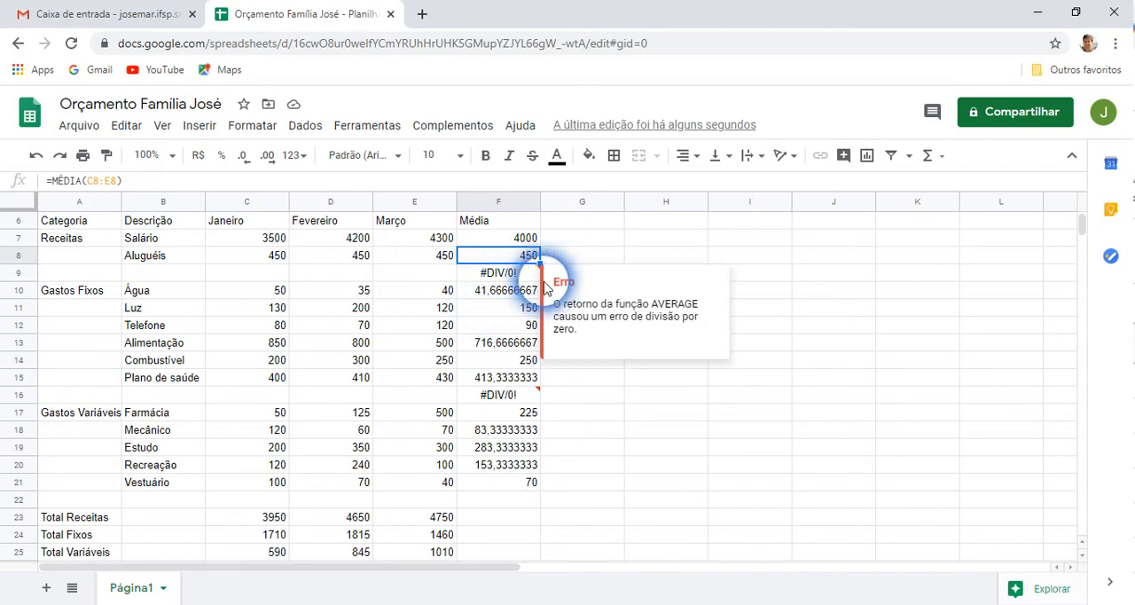
left_click(609, 449)
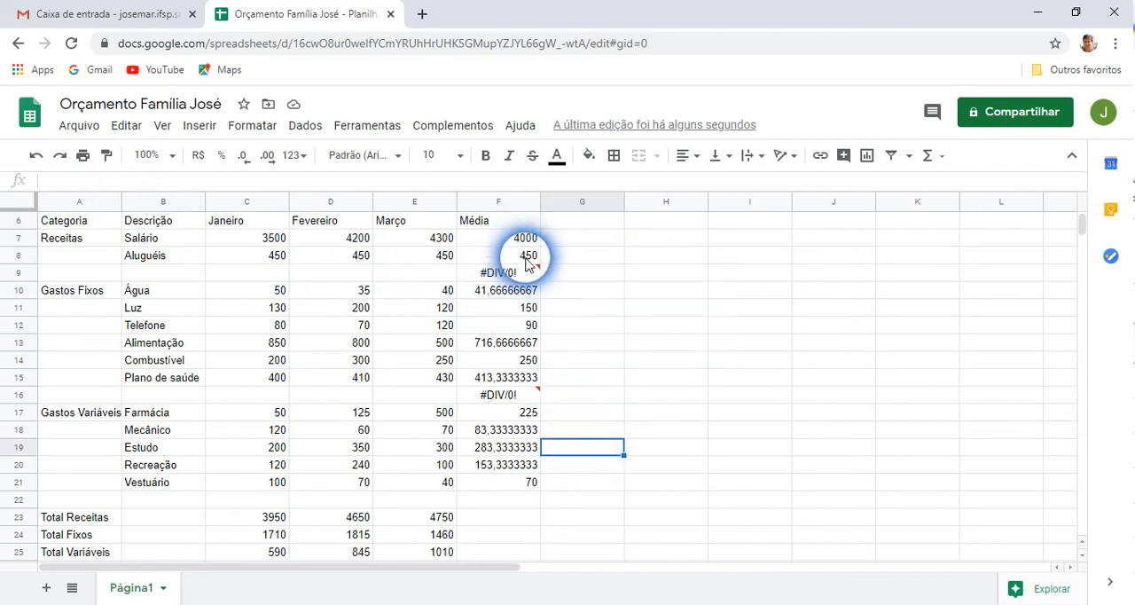
left_click(528, 257)
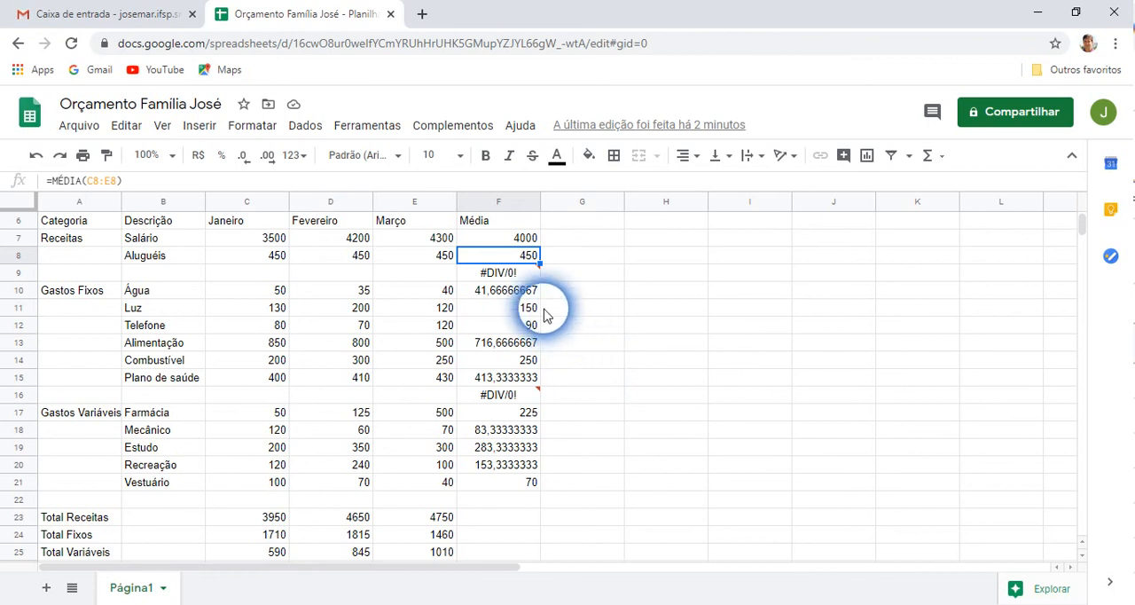
mouse_move(484, 277)
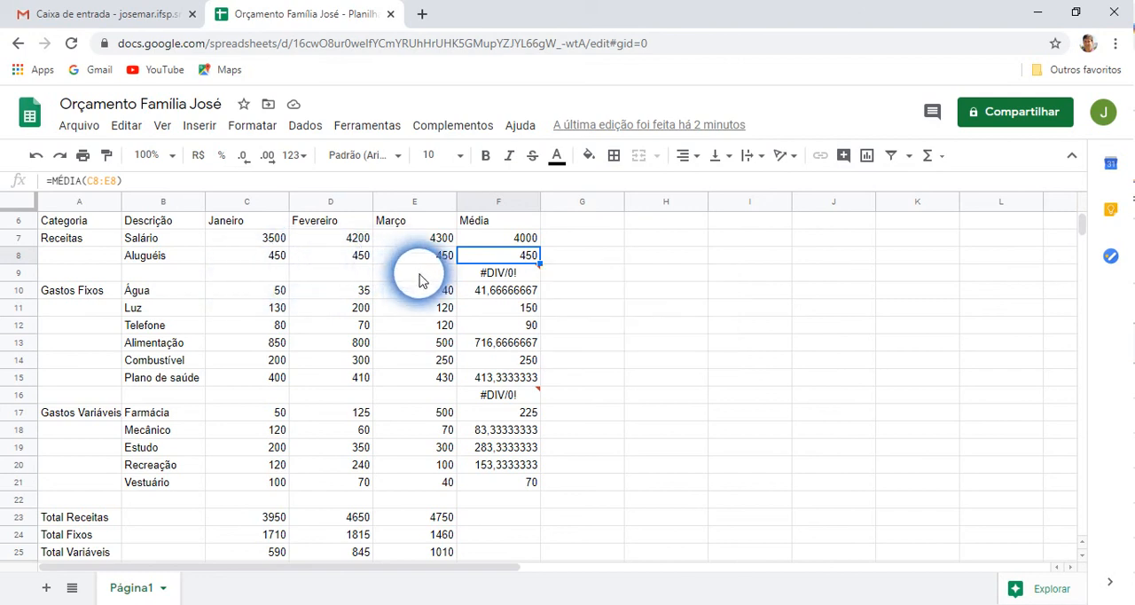
Clear the error-producing average formulas in the empty rows F9 and F16
left_click(498, 275)
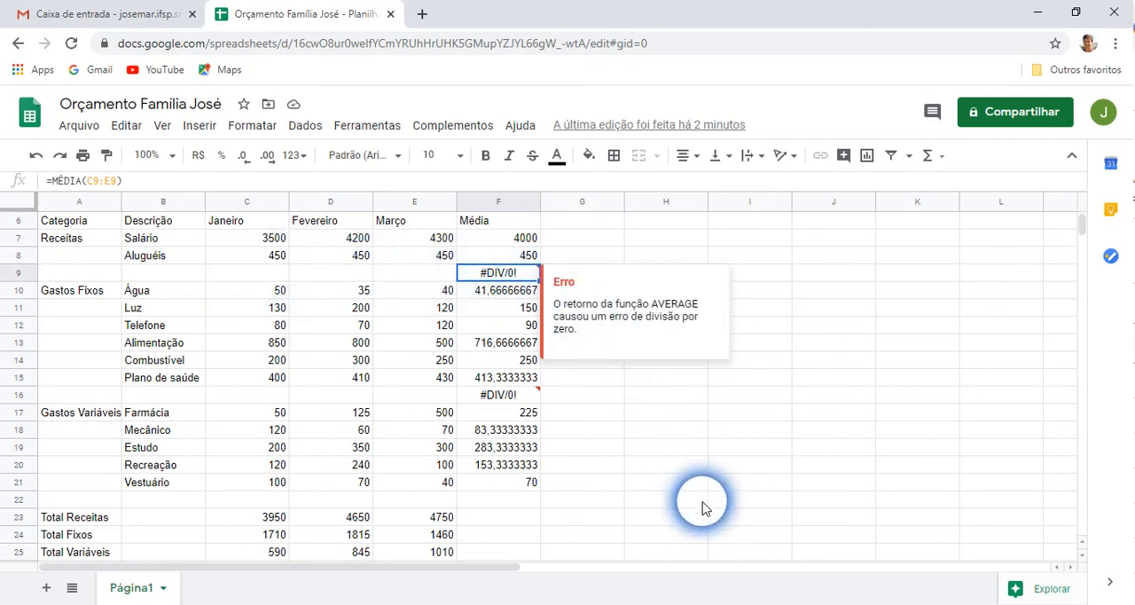
key("Delete")
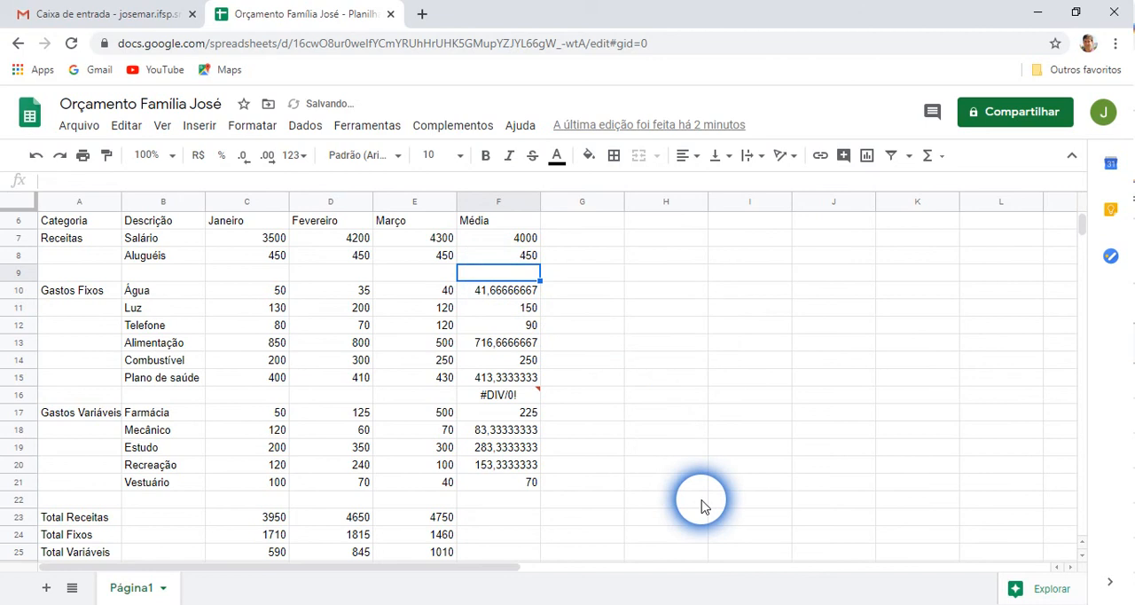
left_click(500, 397)
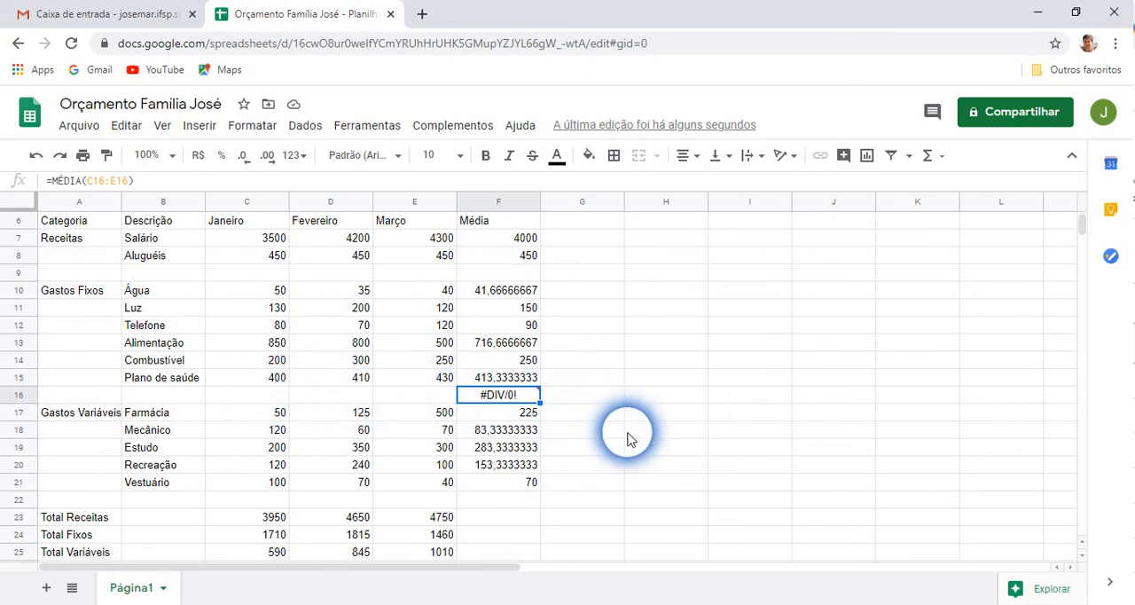
key("Delete")
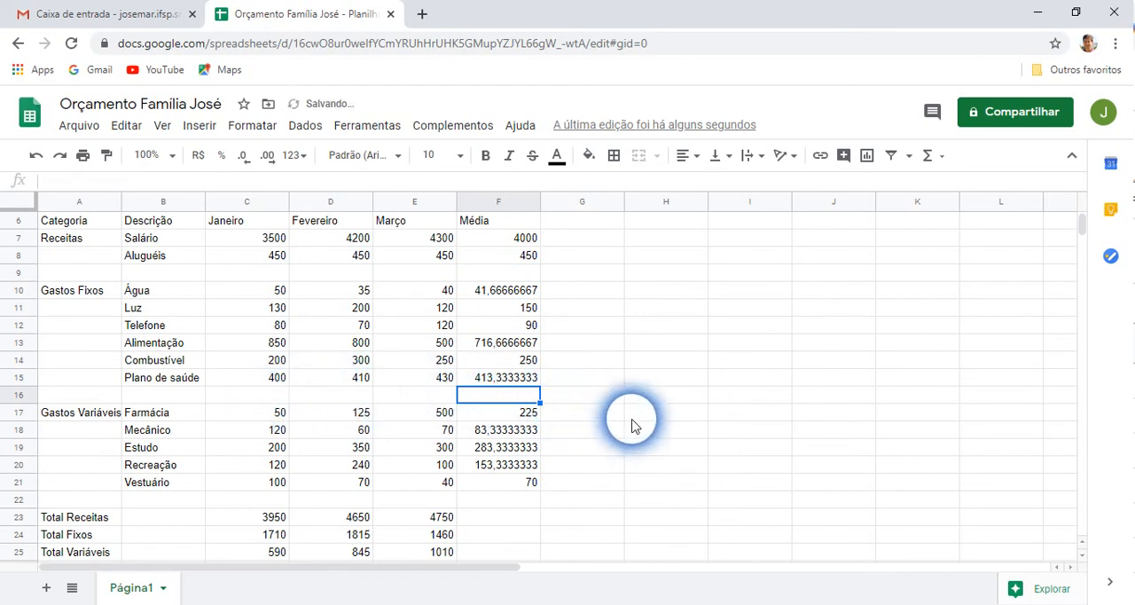
Reduce the decimal places of the Água average in F10 to two
left_click(501, 293)
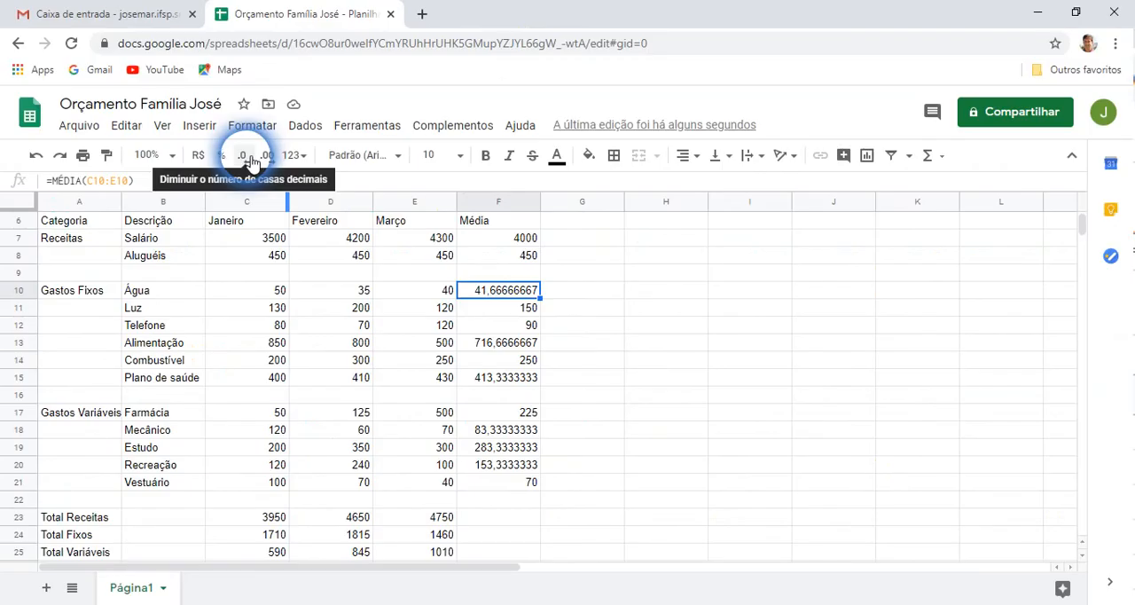
left_click(251, 159)
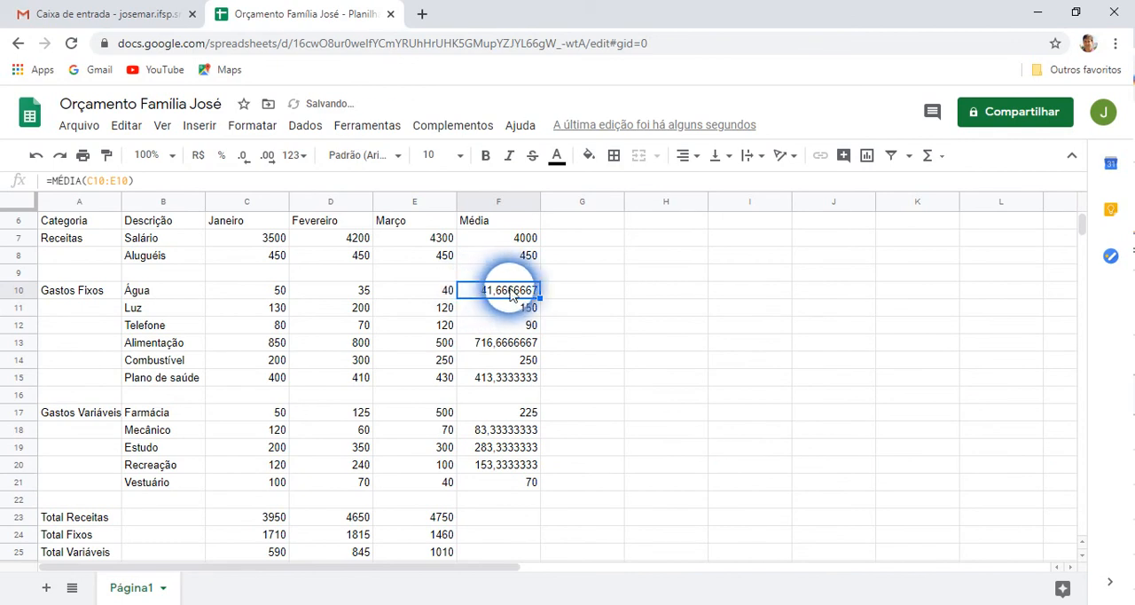
left_click(249, 159)
left_click(250, 160)
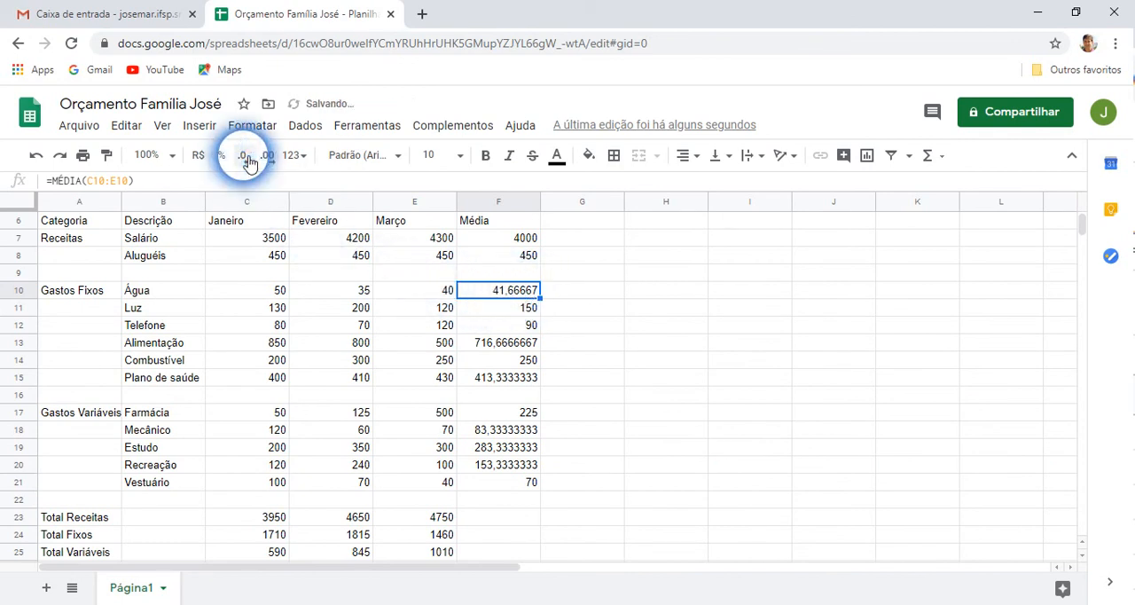
left_click(249, 160)
left_click(249, 159)
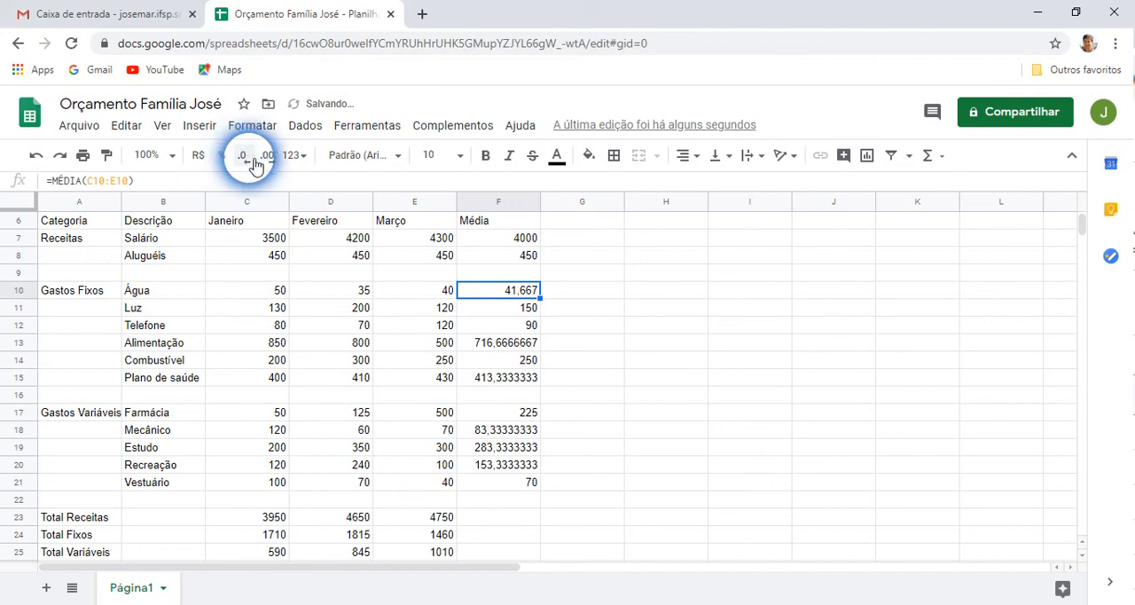
left_click(252, 161)
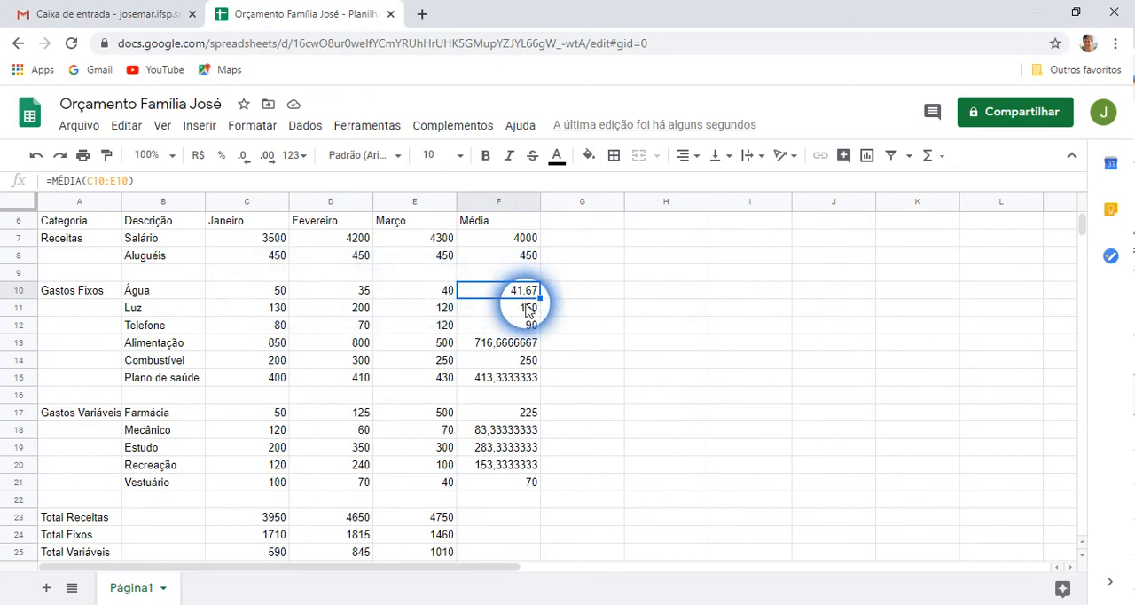
Format the whole Média column F7:F21 with two decimal places
left_click(501, 345)
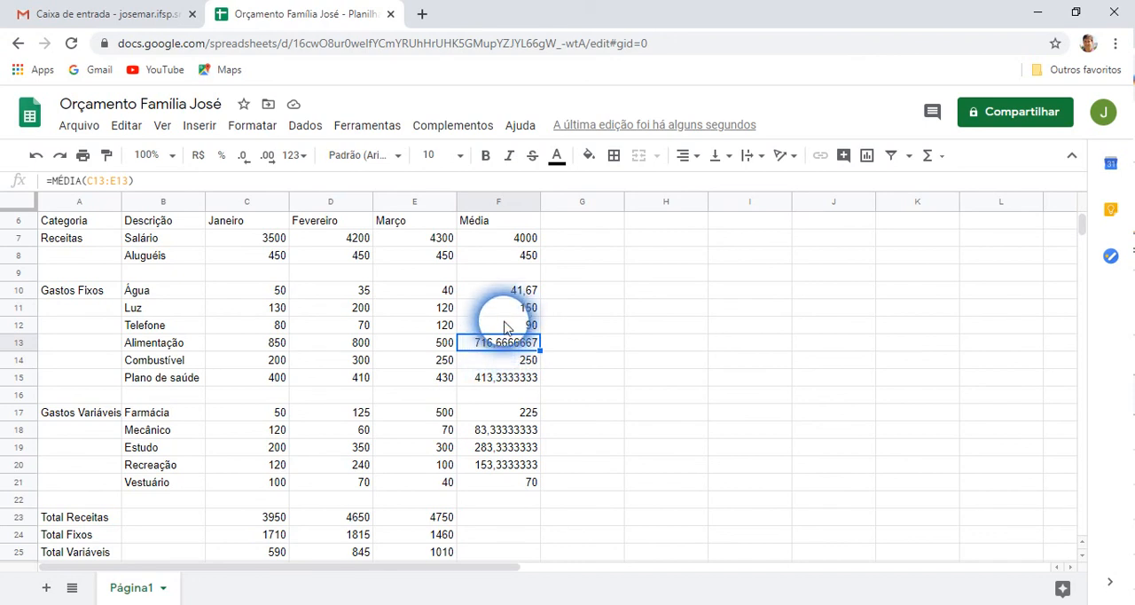
left_click_drag(518, 244, 496, 479)
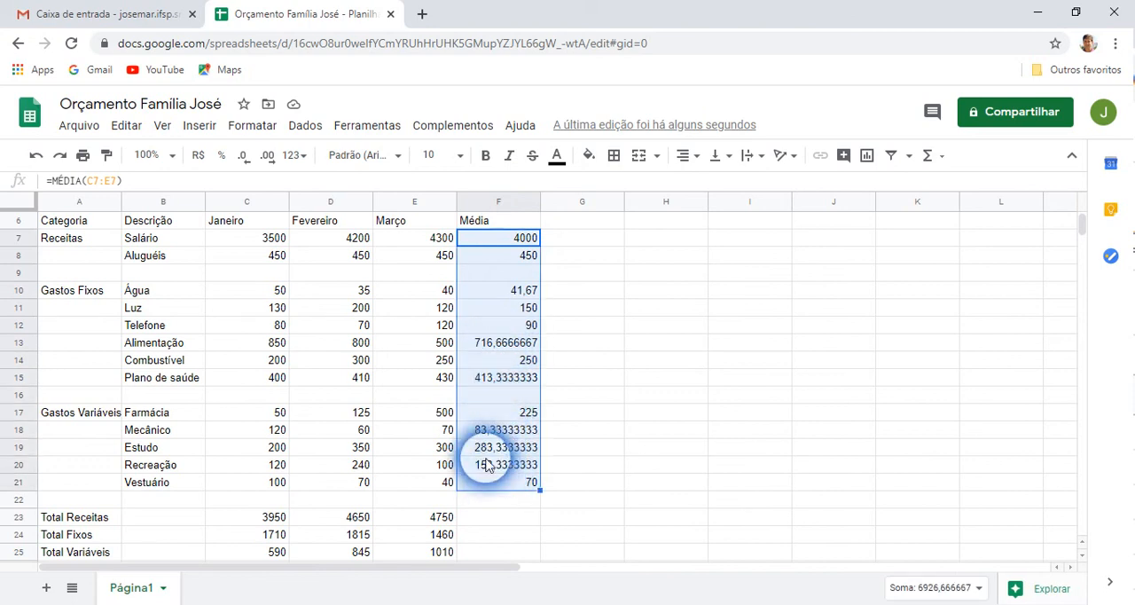
left_click(250, 167)
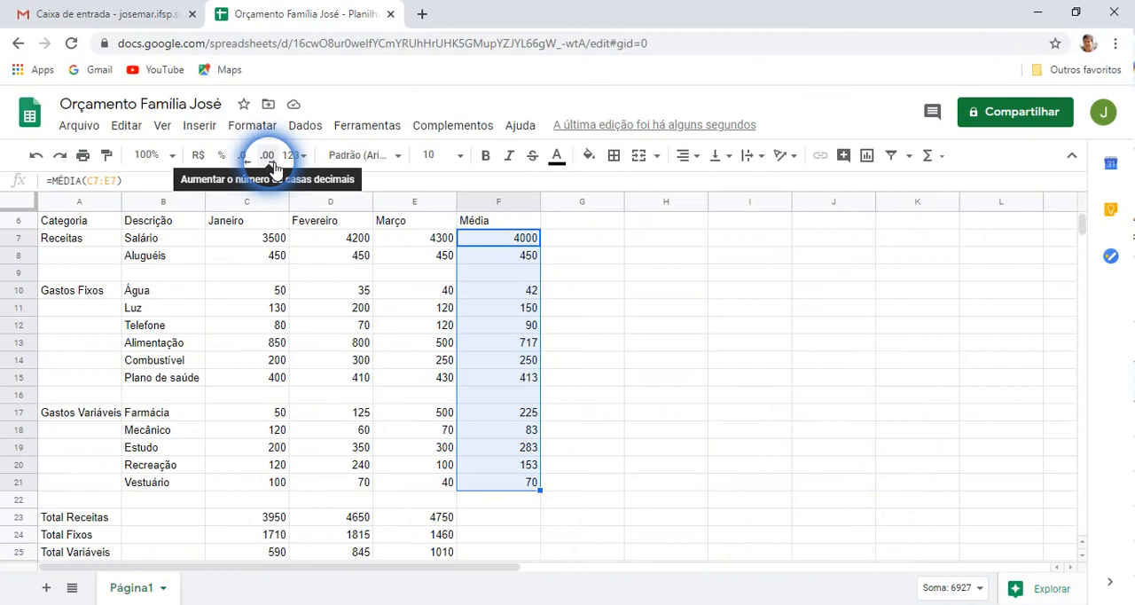
left_click(276, 168)
left_click(269, 158)
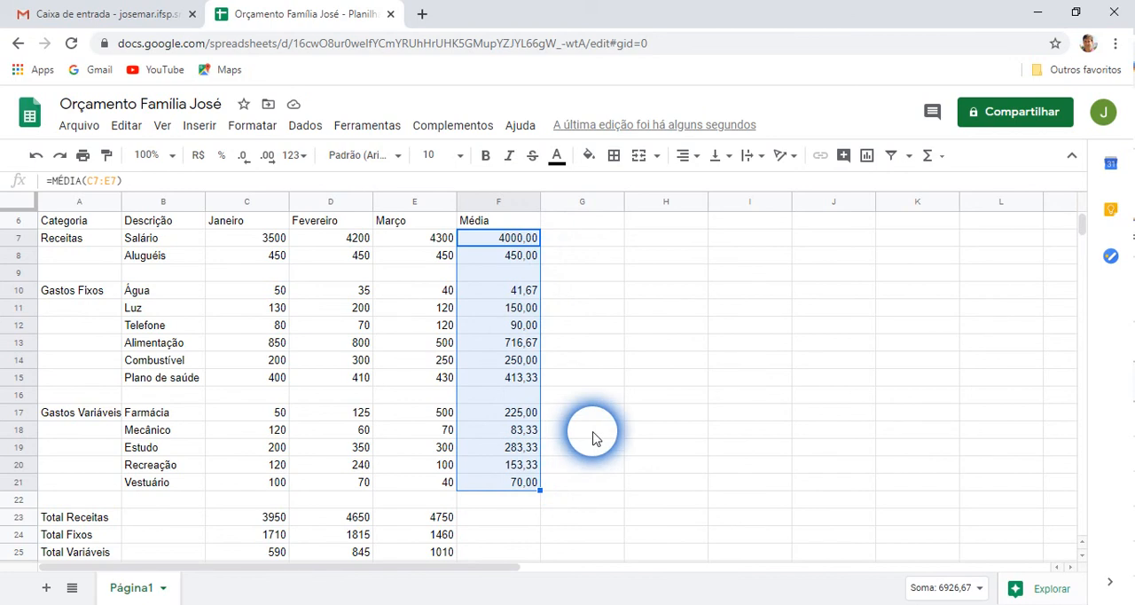
Apply the R$ currency format to the January Salário value in C7
left_click(593, 435)
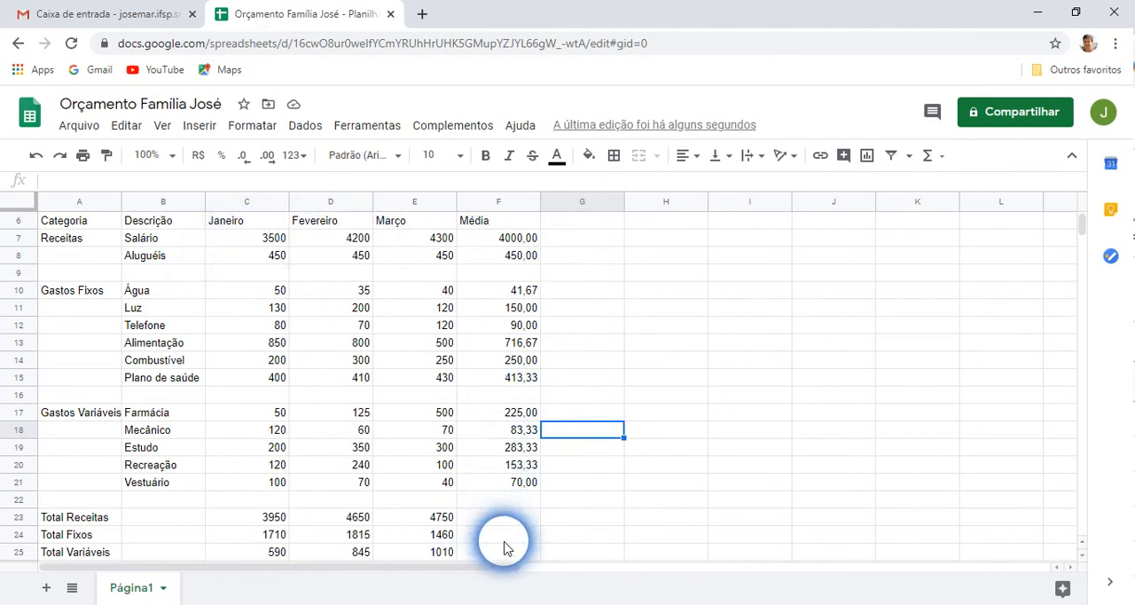
left_click(251, 239)
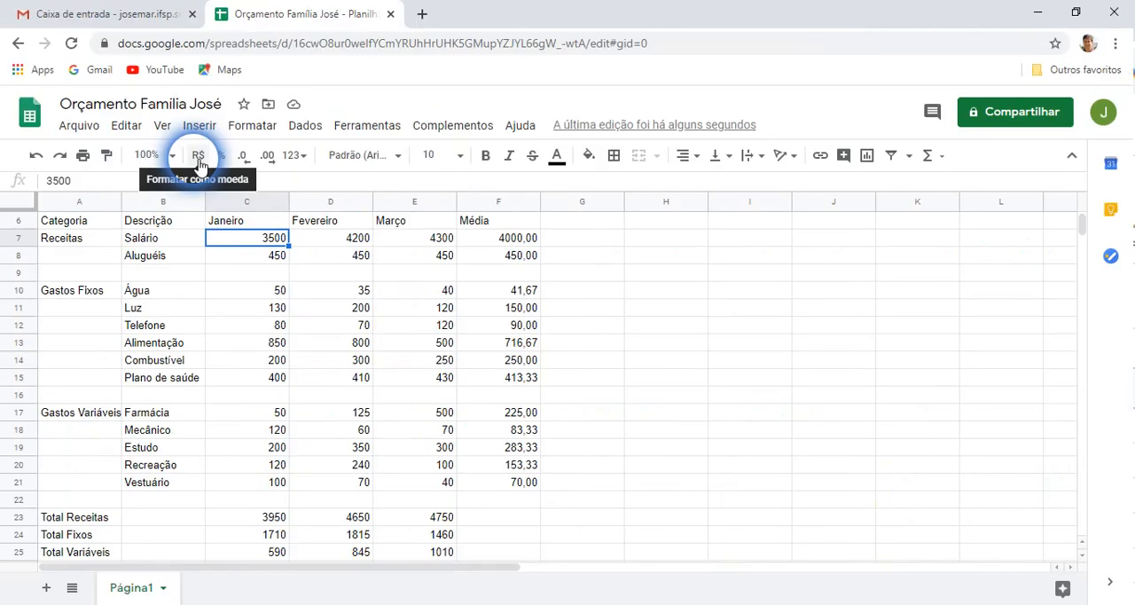
left_click(199, 156)
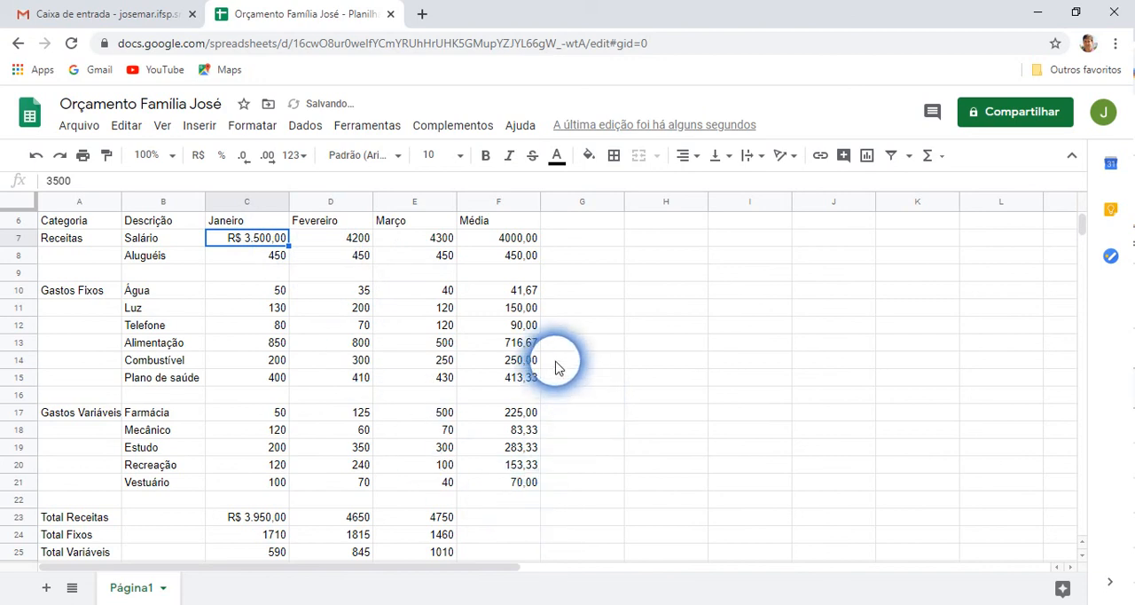
left_click(581, 344)
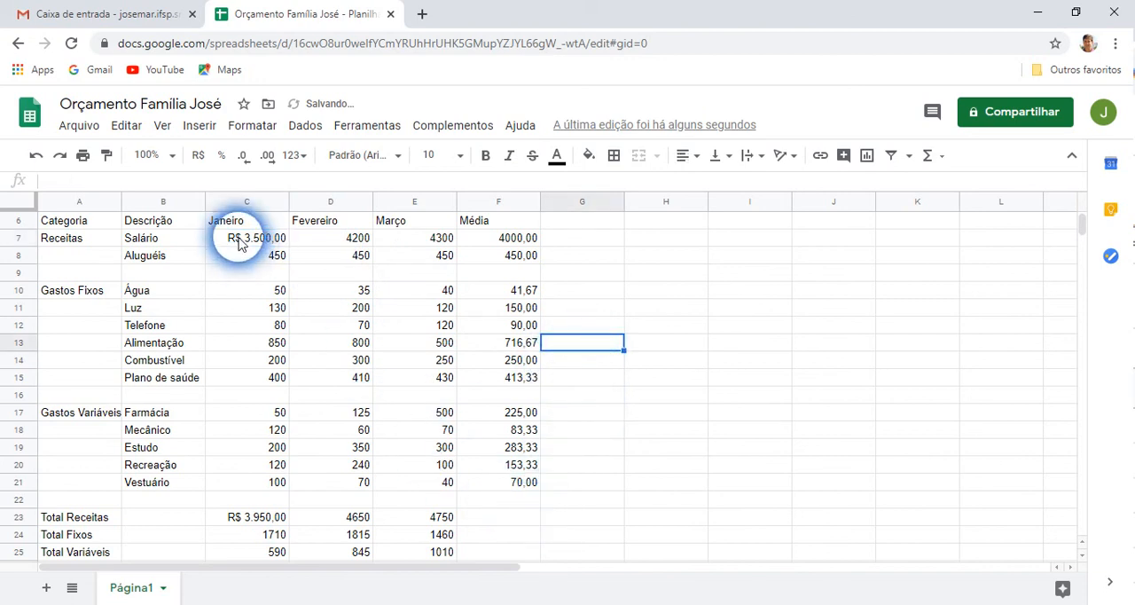
Apply the R$ currency format to all values from C7 through F26
left_click_drag(238, 241, 494, 503)
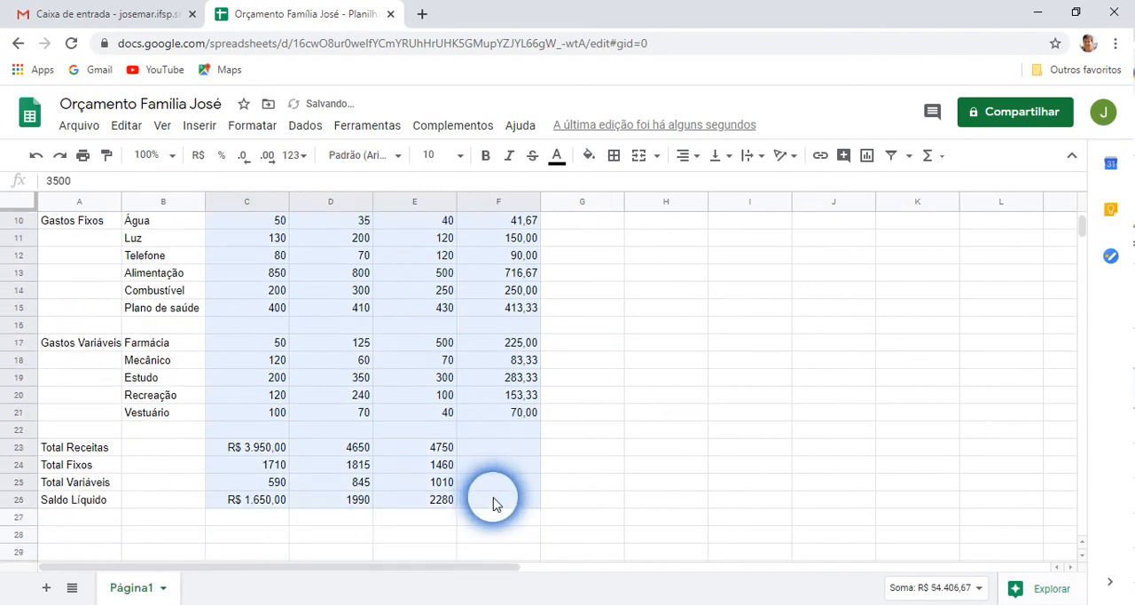
scroll(423, 427, "up", 2)
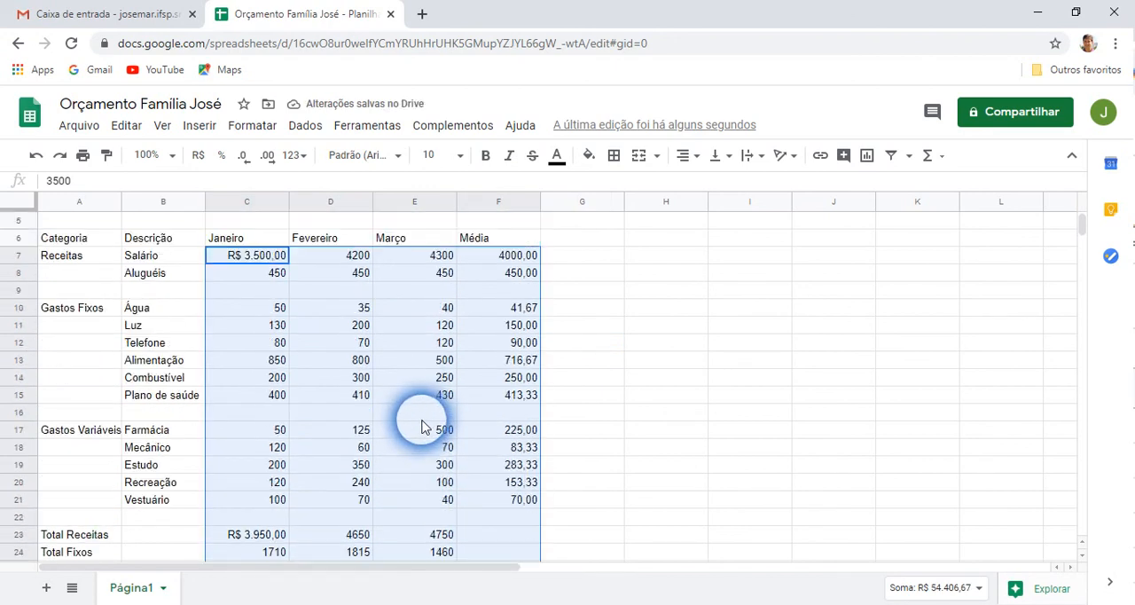
left_click(202, 166)
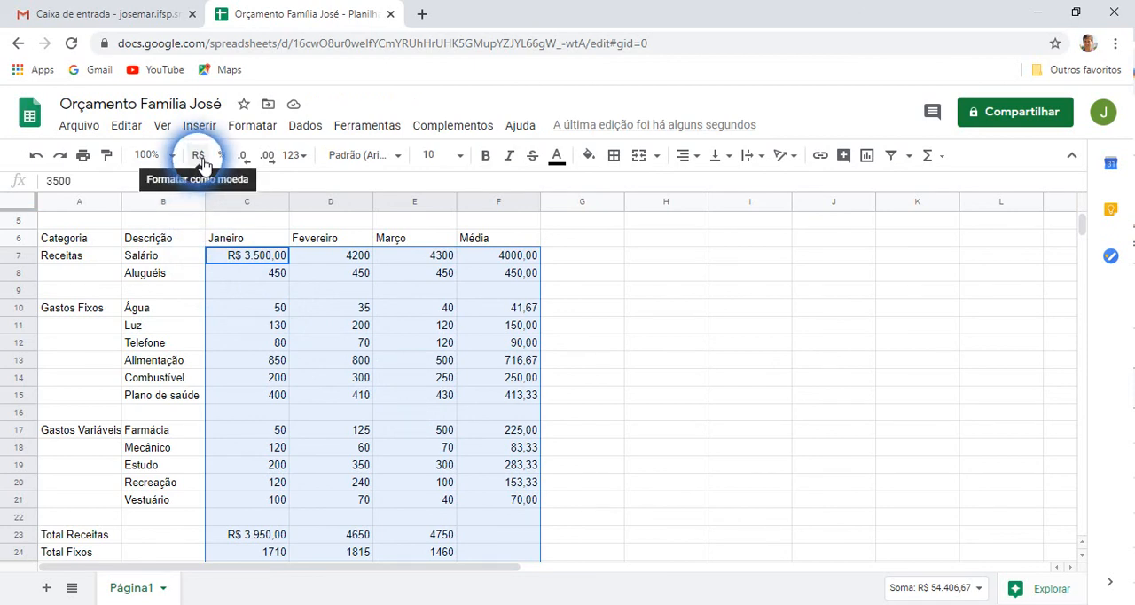
left_click(202, 162)
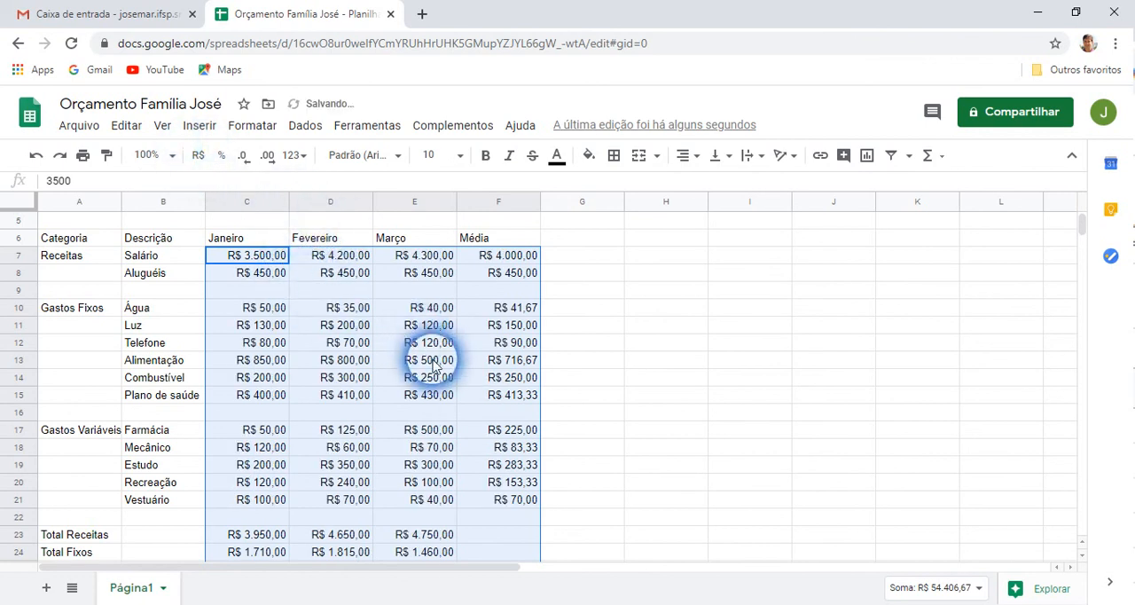
left_click(621, 427)
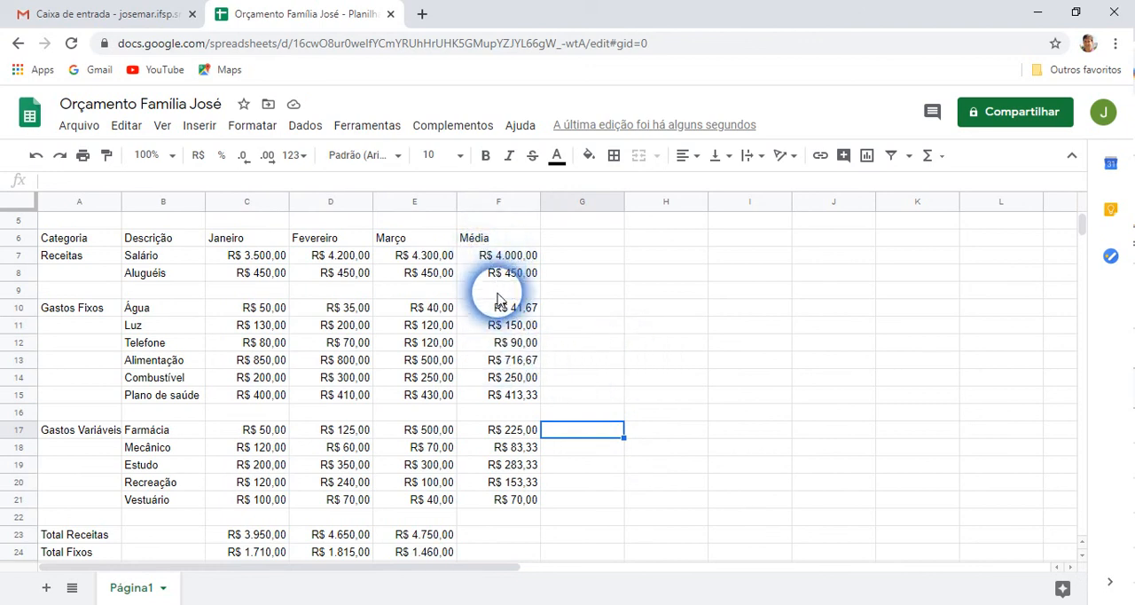
Scroll through the budget sheet and select cells to review the currency-formatted values in every row
scroll(464, 443, "down", 1)
scroll(471, 453, "down", 1)
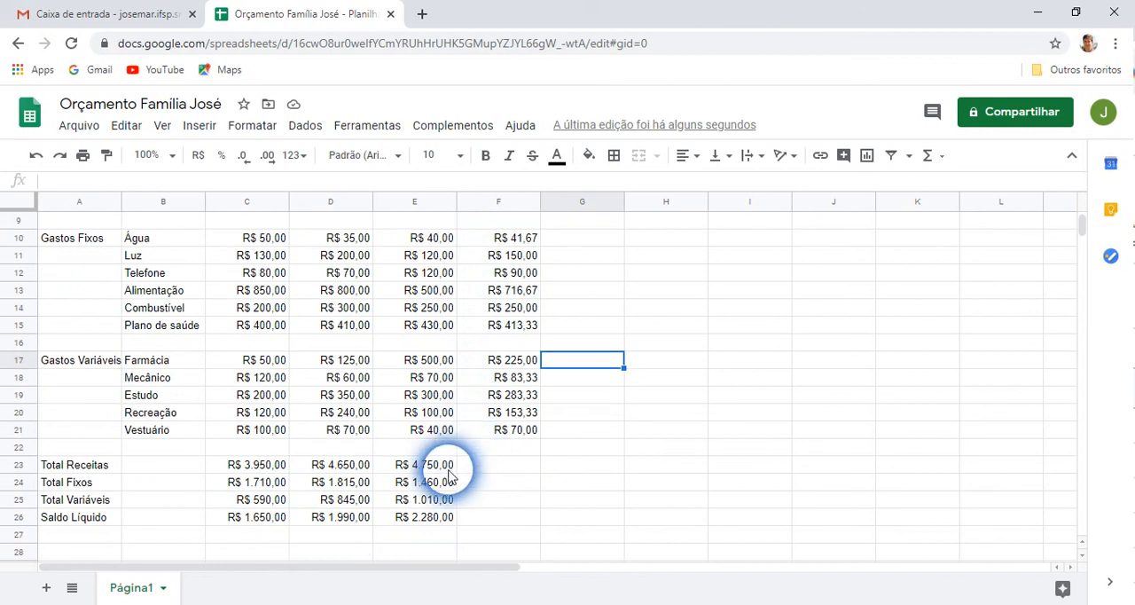
scroll(550, 484, "up", 4)
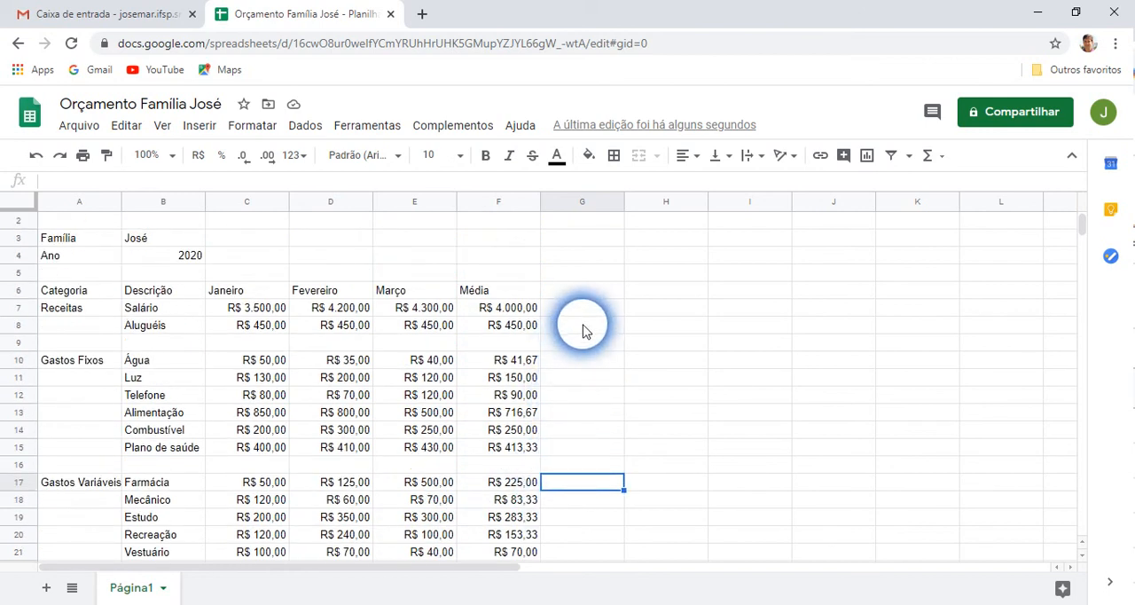
left_click(583, 328)
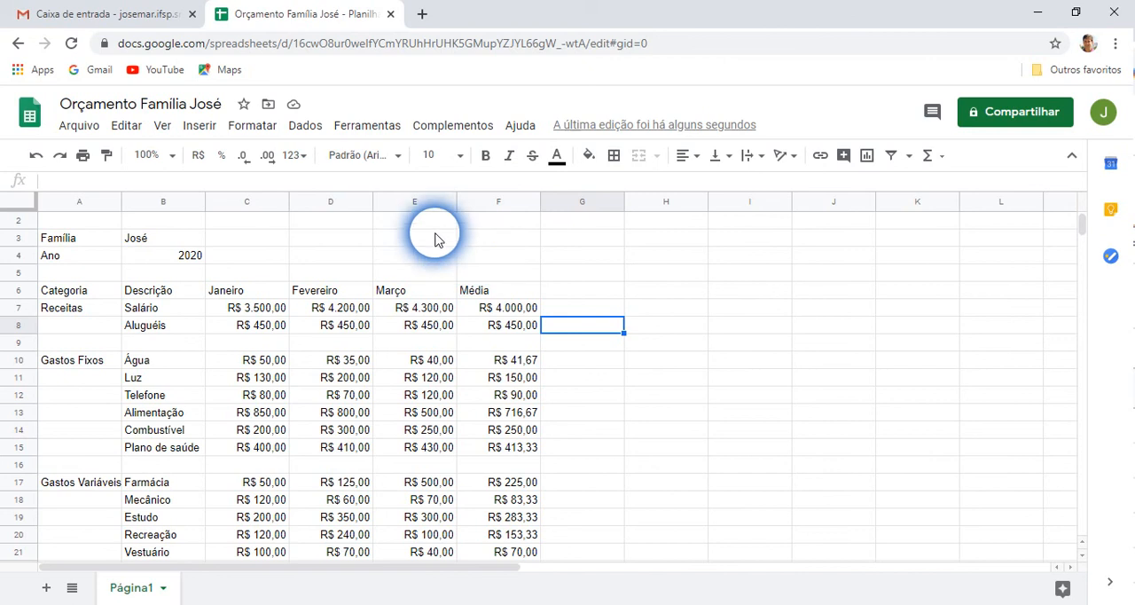
left_click(256, 312)
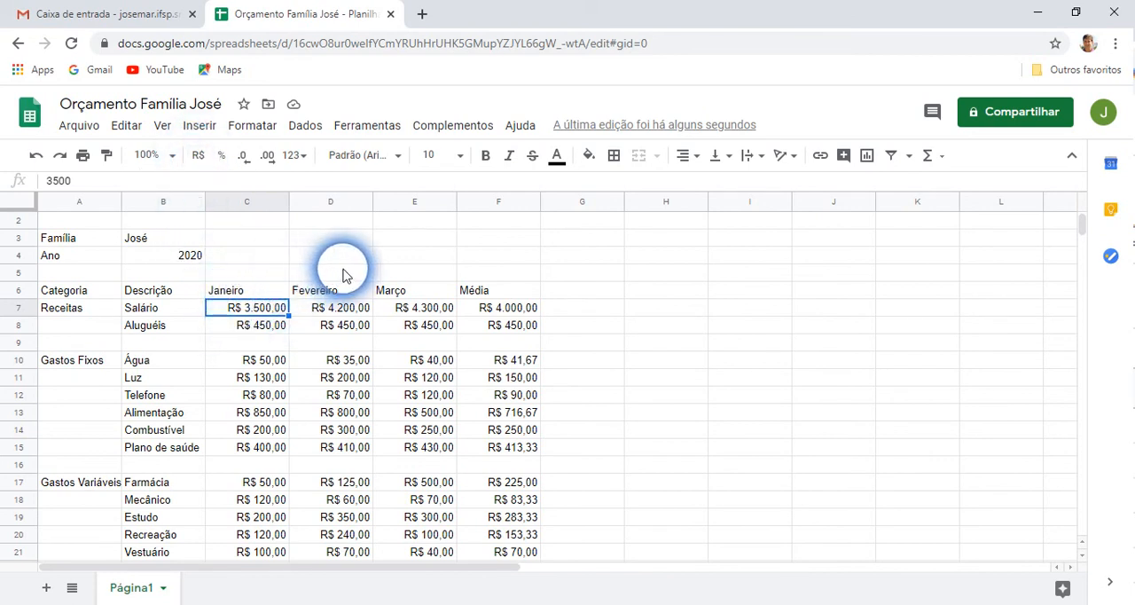
scroll(606, 359, "up", 1)
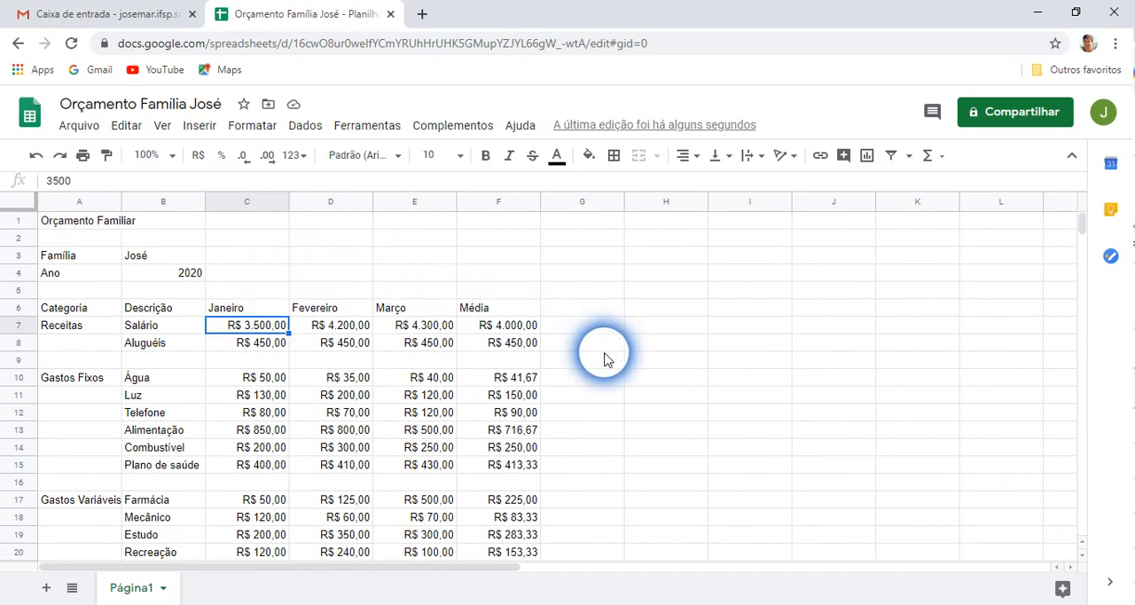
scroll(612, 364, "down", 4)
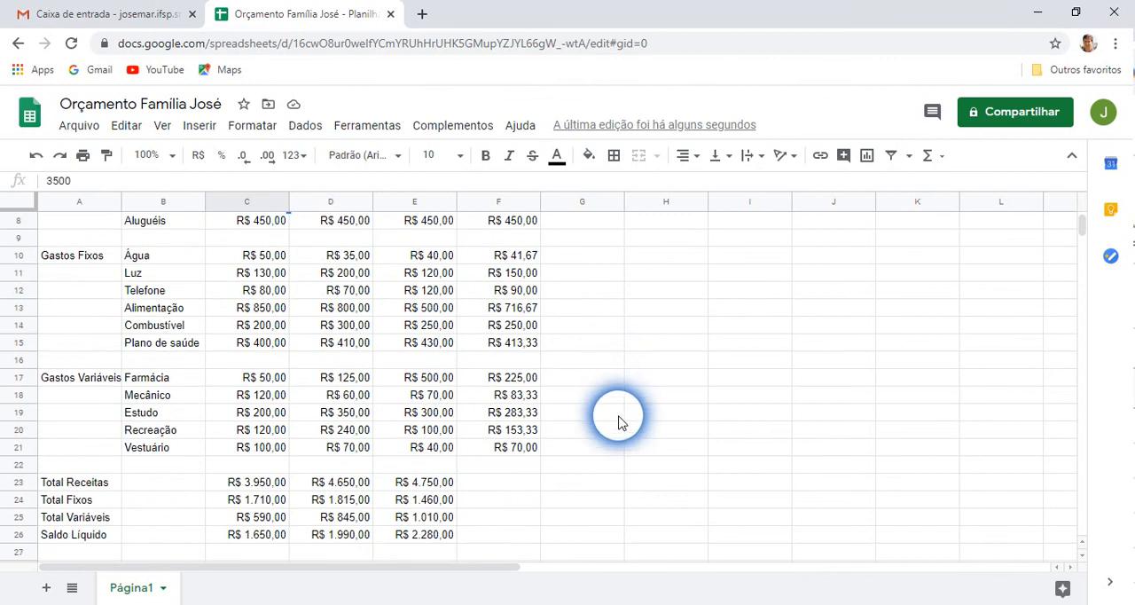
scroll(638, 457, "up", 4)
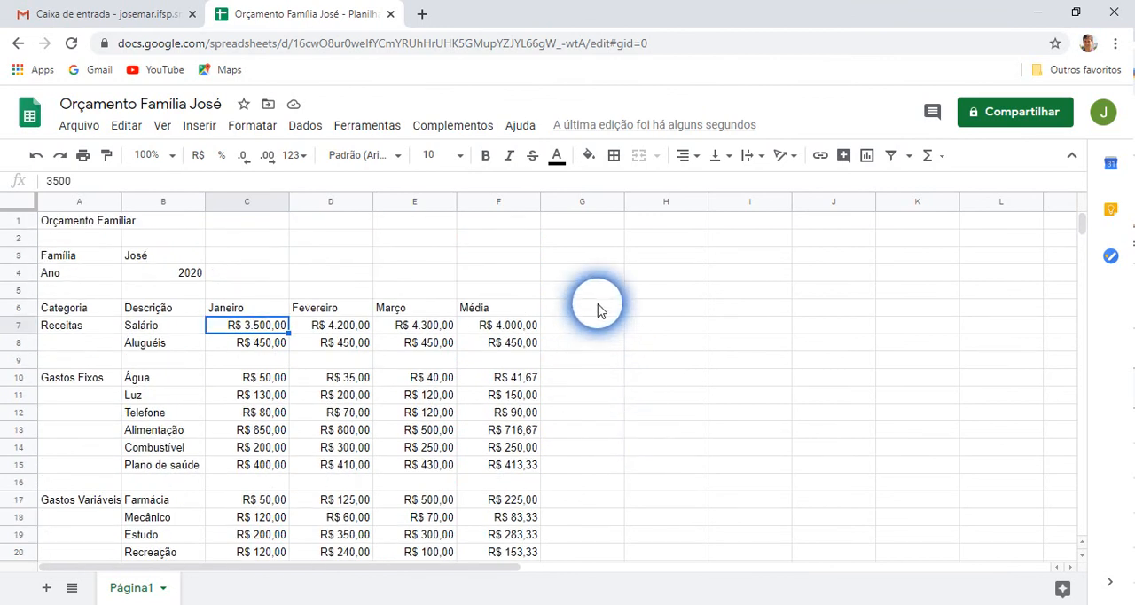
Inspect the formulas behind the January-to-March average in F7 and the January Total Receitas in C23
left_click(498, 326)
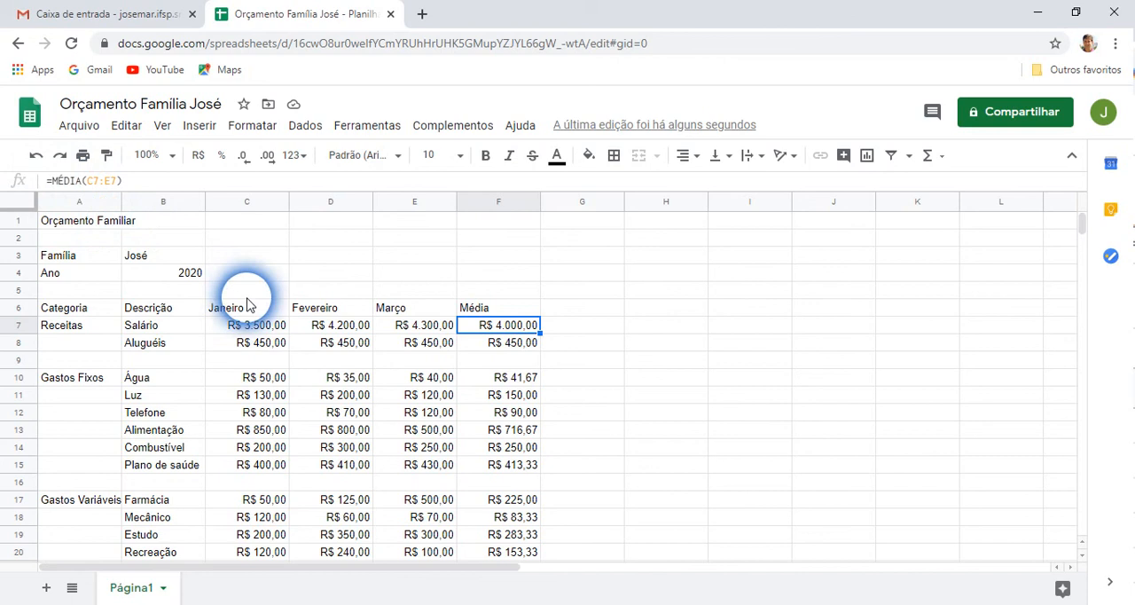
scroll(249, 302, "down", 3)
left_click(248, 482)
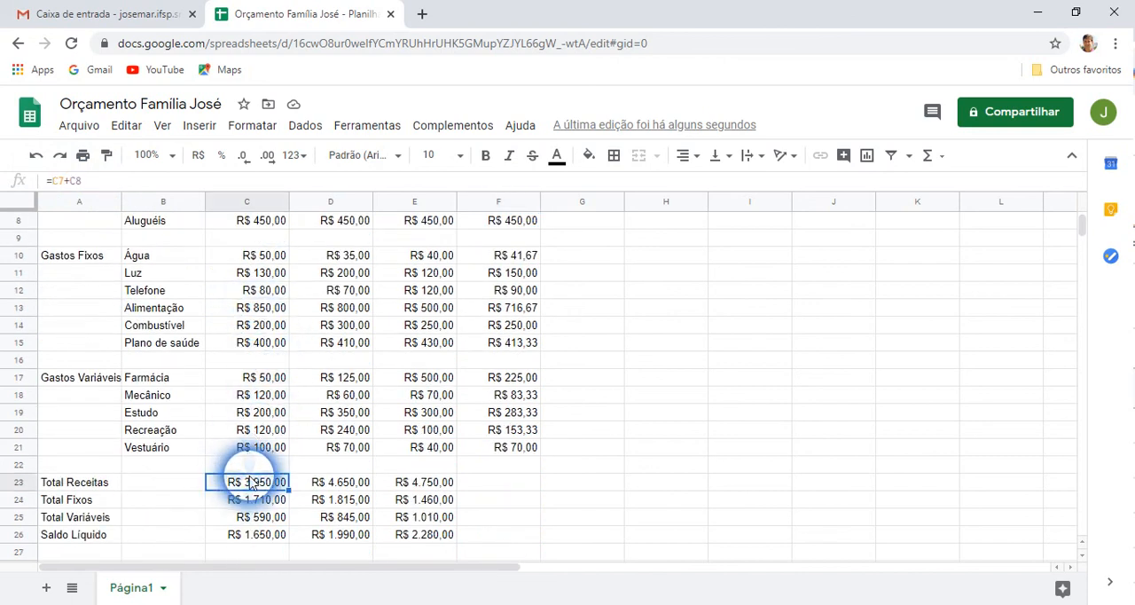
scroll(659, 405, "up", 3)
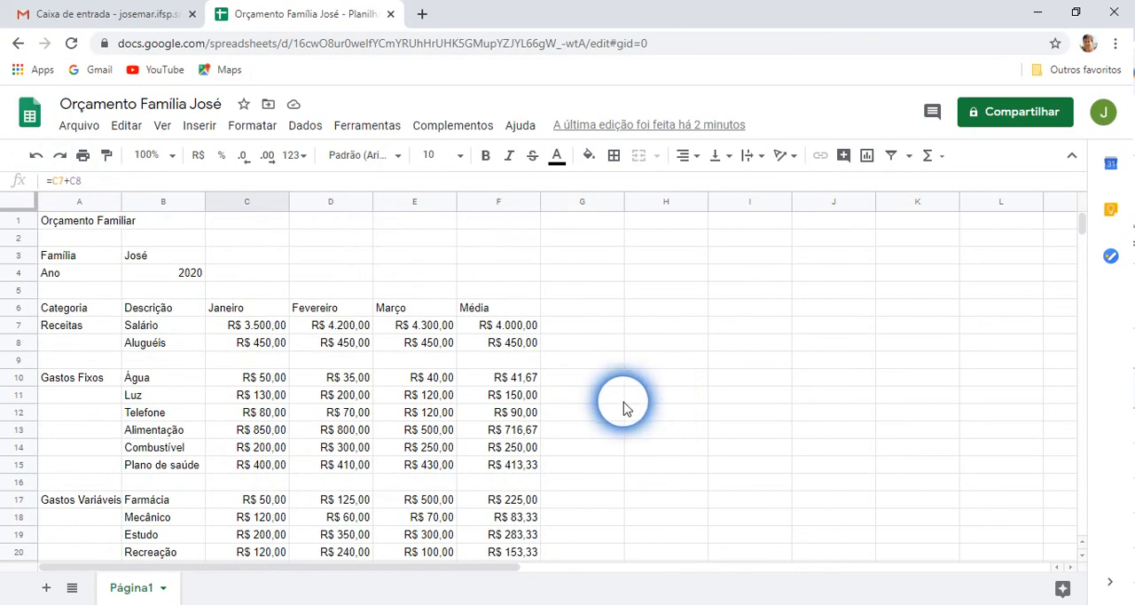